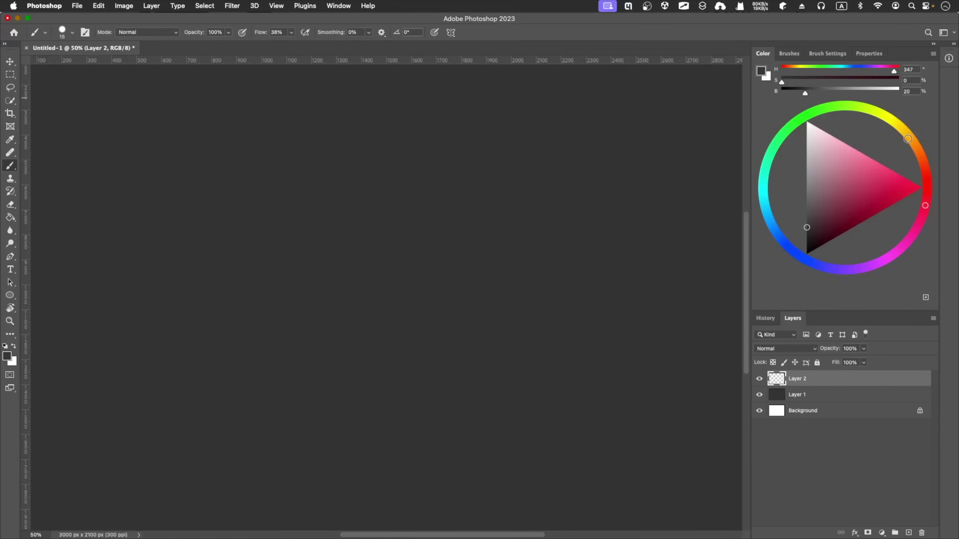
Paint an orange-brown standing-figure outline and fill the silhouette with the Paint Bucket.
left_click(866, 218)
left_click_drag(353, 136, 343, 301)
left_click_drag(363, 233, 316, 337)
key("ctrl+z")
left_click_drag(342, 300, 332, 403)
mouse_move(352, 136)
left_mouse_down()
mouse_move(413, 221)
mouse_move(352, 516)
left_mouse_up()
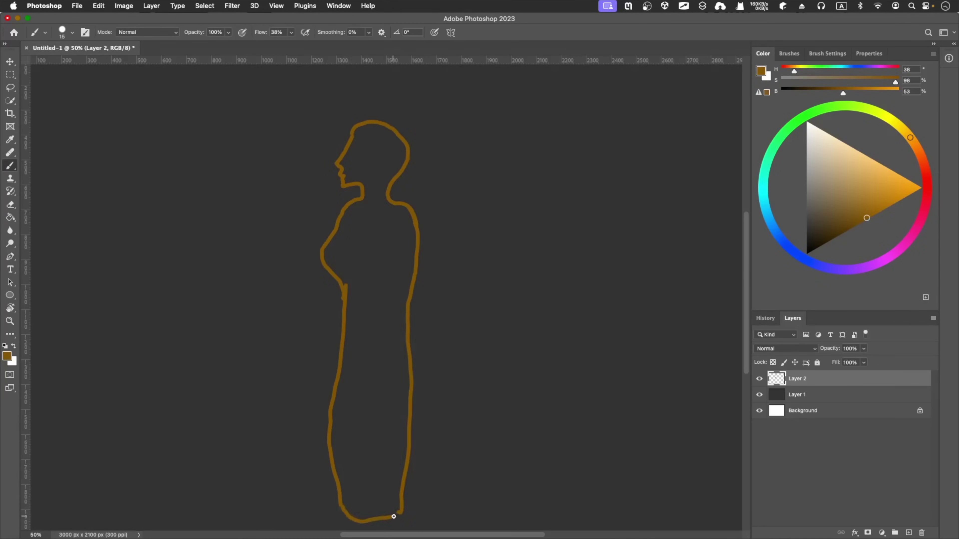
key("g")
left_click(371, 319)
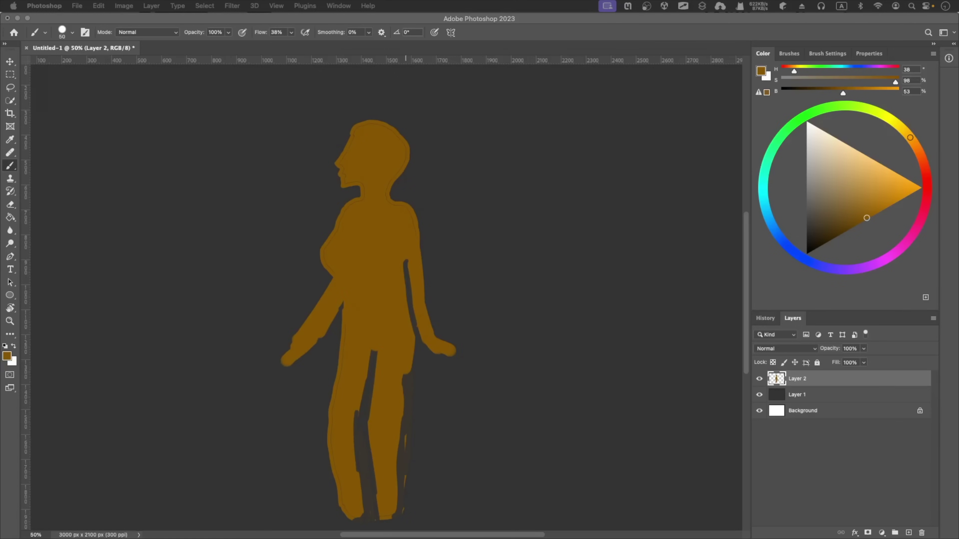
Move the figure up and to the right, then repaint the head, leg gap and feet.
key("v")
left_click_drag(377, 338, 410, 313)
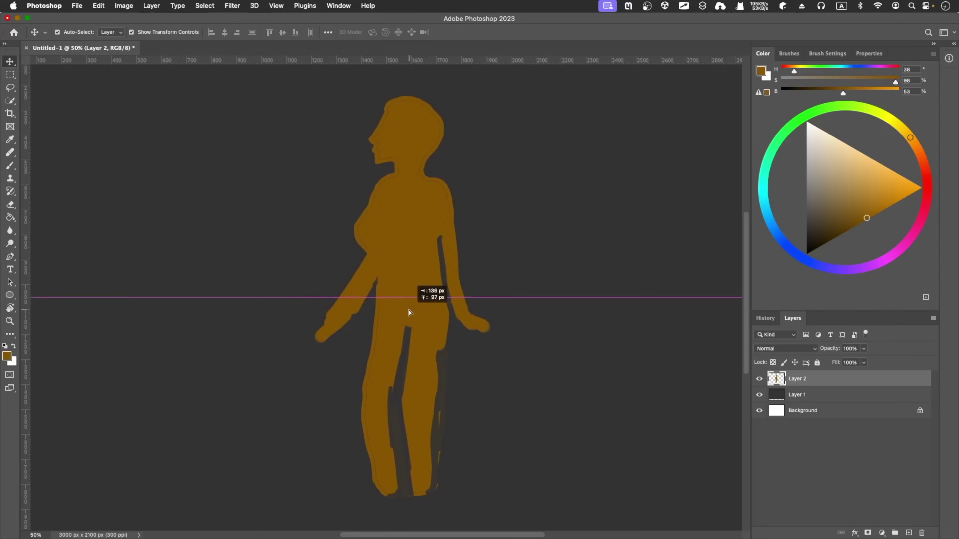
key("b")
mouse_move(381, 154)
left_mouse_down()
mouse_move(436, 359)
mouse_move(368, 375)
left_mouse_up()
Erase the lowered left arm, clean up the torso strokes, and repaint the right arm raised outward.
key("e")
left_click_drag(372, 244, 319, 335)
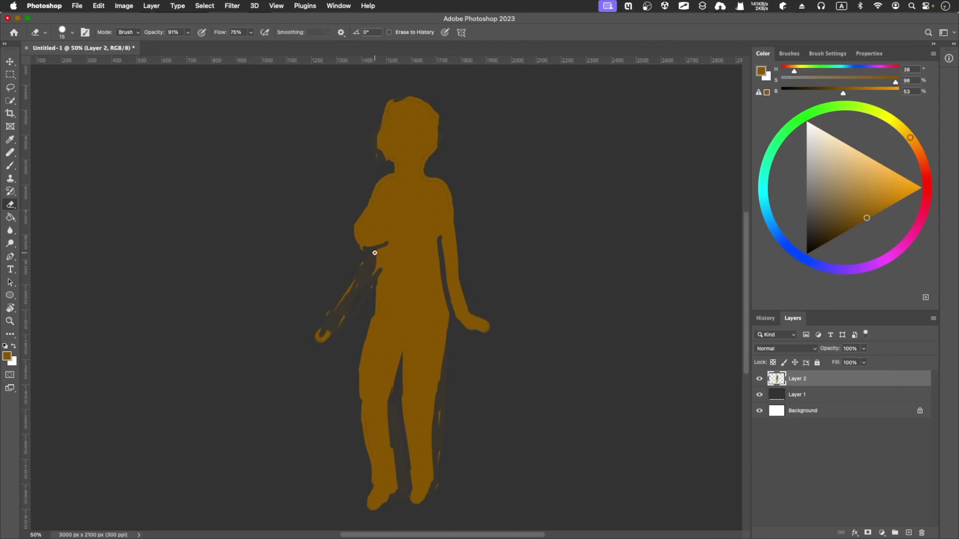
key("b")
left_click_drag(373, 188, 331, 257)
key("e")
mouse_move(372, 218)
left_mouse_down()
mouse_move(375, 243)
mouse_move(434, 223)
mouse_move(444, 257)
left_mouse_up()
key("b")
mouse_move(485, 289)
left_mouse_down()
mouse_move(441, 215)
mouse_move(385, 259)
left_mouse_up()
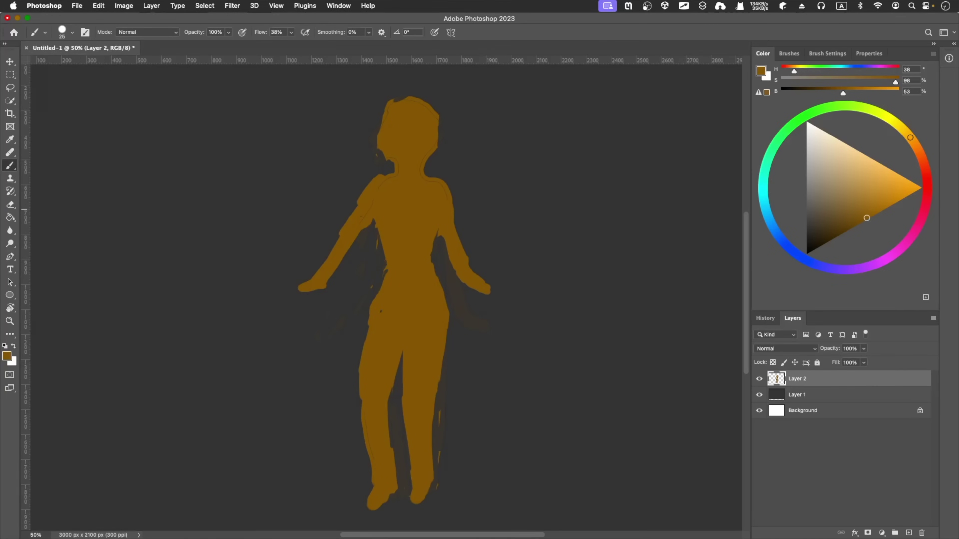
left_click(421, 497)
Paint dark brown guide lines on the chest, arms, legs and feet.
mouse_move(382, 230)
left_mouse_down()
mouse_move(418, 231)
mouse_move(349, 241)
left_mouse_up()
left_click_drag(398, 349, 387, 391)
left_click_drag(442, 332, 436, 382)
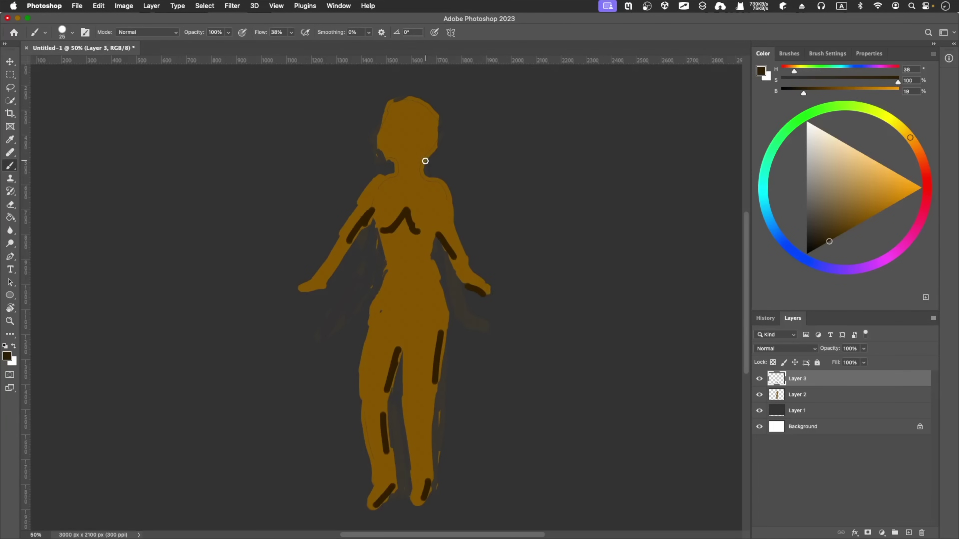
left_click_drag(398, 174, 418, 162)
On a new layer, paint long black hair over the head and down both sides.
left_click(908, 532)
left_click(806, 254)
left_click_drag(400, 94, 385, 167)
left_click_drag(363, 223, 355, 287)
left_click_drag(434, 242, 452, 272)
mouse_move(392, 98)
left_mouse_down()
mouse_move(443, 135)
mouse_move(461, 290)
left_mouse_up()
Refill the body layer with a lighter skin orange.
left_click(798, 410)
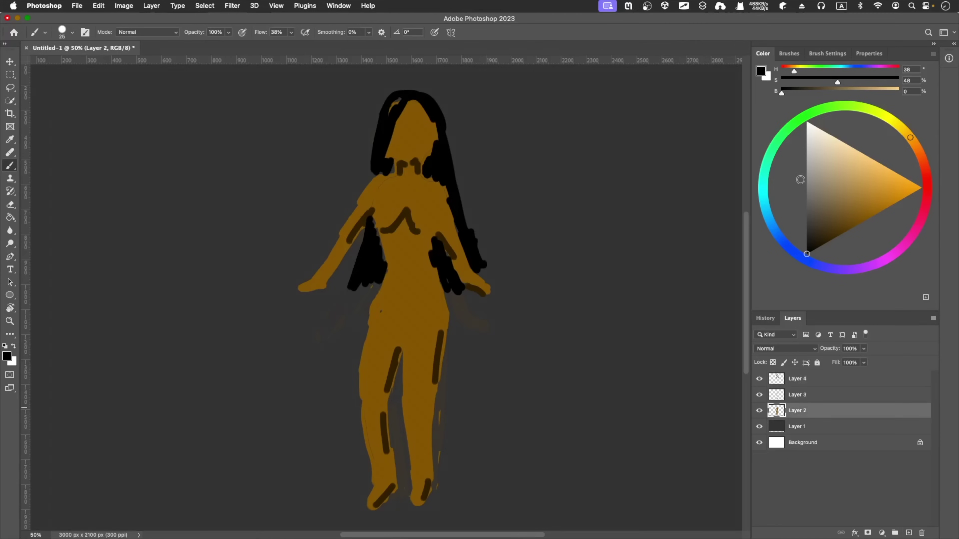
key("g")
left_click(886, 167)
left_click(759, 411)
Erase stray paint around the arms, legs and hips, undoing the last two erase strokes.
key("e")
left_click_drag(321, 287, 362, 340)
left_click_drag(453, 295, 487, 329)
left_click_drag(408, 336, 397, 499)
left_click_drag(434, 344, 407, 456)
key("ctrl+z")
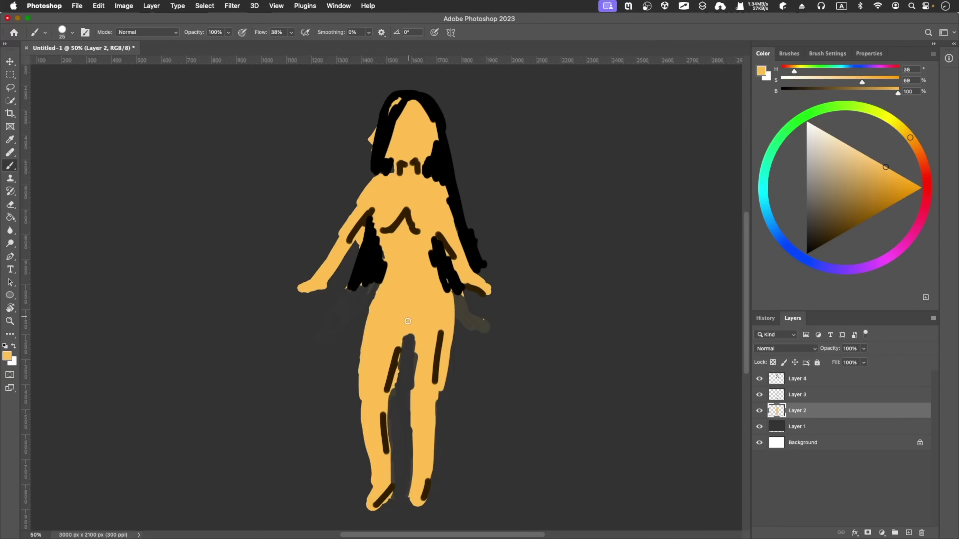
key("ctrl+z")
key("ctrl+z")
key("ctrl+z")
key("ctrl+z")
key("ctrl+z")
Add more black hair strokes down the sides and below the shoulder on the hair layer.
left_click(798, 378)
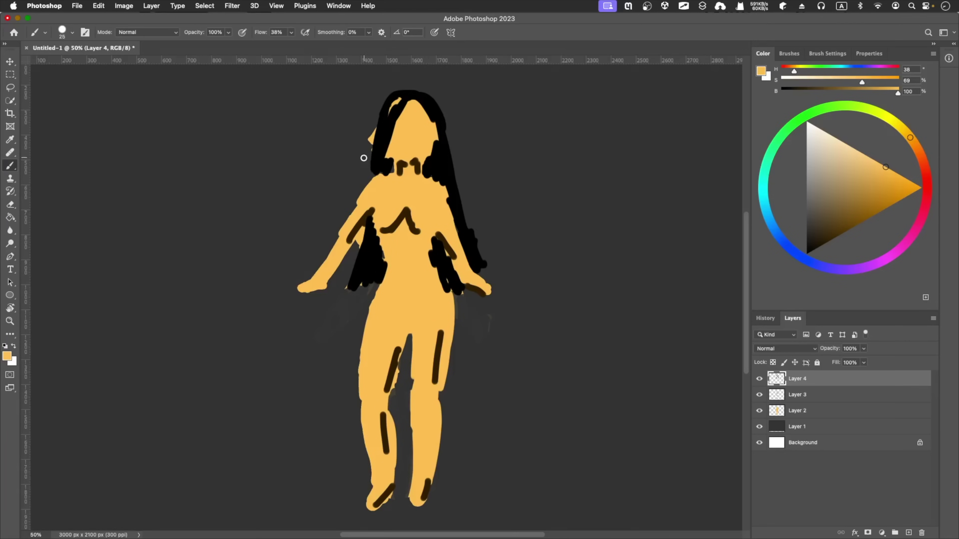
key("d")
key("b")
left_click_drag(376, 110, 365, 177)
left_click_drag(372, 225, 342, 307)
left_click_drag(482, 261, 468, 304)
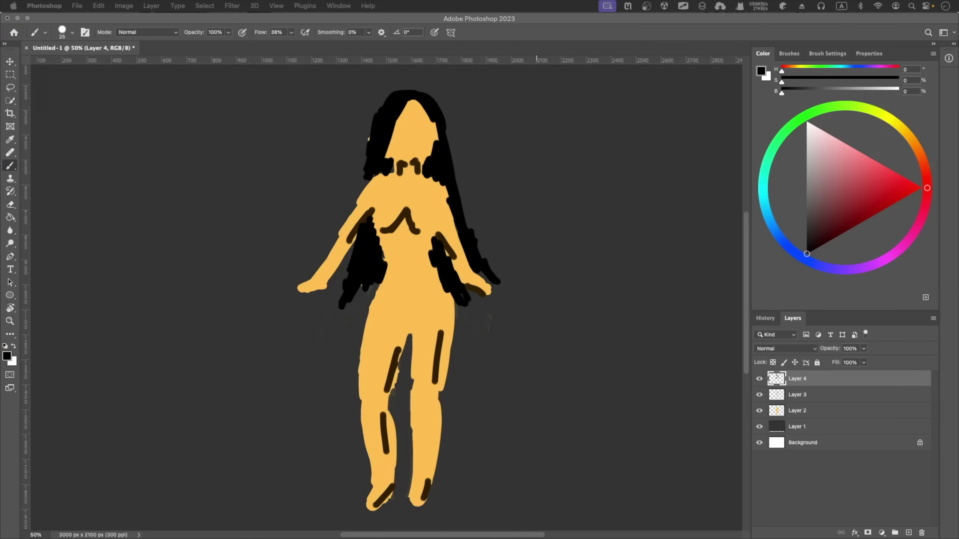
Extend both arms outward in skin orange and move the body layer above the guide lines.
left_click(797, 411)
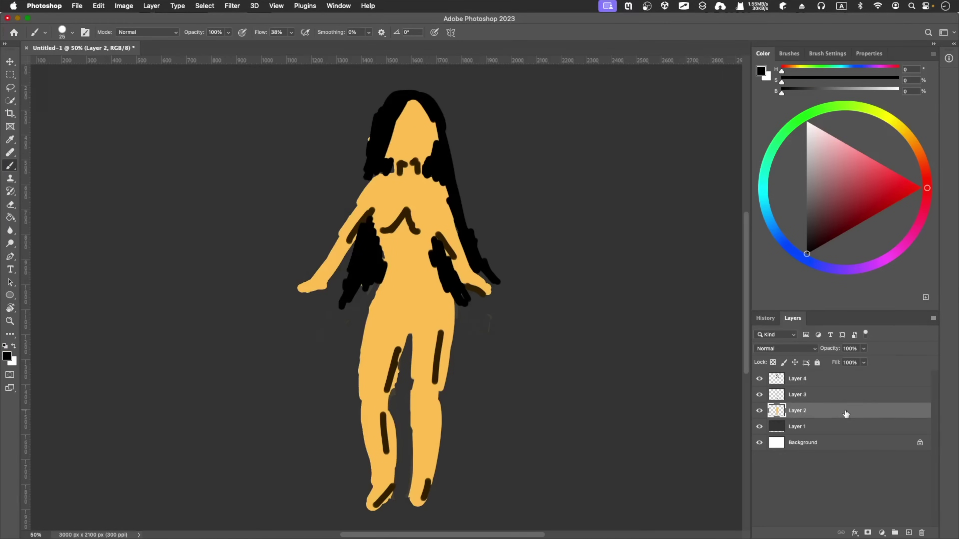
left_click(408, 265, "alt")
left_click_drag(362, 175, 276, 342)
key("e")
key("b")
left_click_drag(470, 284, 555, 281)
mouse_move(797, 411)
left_mouse_down()
mouse_move(797, 395)
mouse_move(827, 401)
mouse_move(826, 379)
left_mouse_up()
Paint skin orange over dark patches and fill out the torso, legs and right hip.
left_click_drag(490, 281, 502, 279)
mouse_move(370, 219)
left_mouse_down()
mouse_move(374, 311)
mouse_move(362, 348)
left_mouse_up()
left_click_drag(396, 355, 378, 525)
left_click_drag(368, 280, 357, 414)
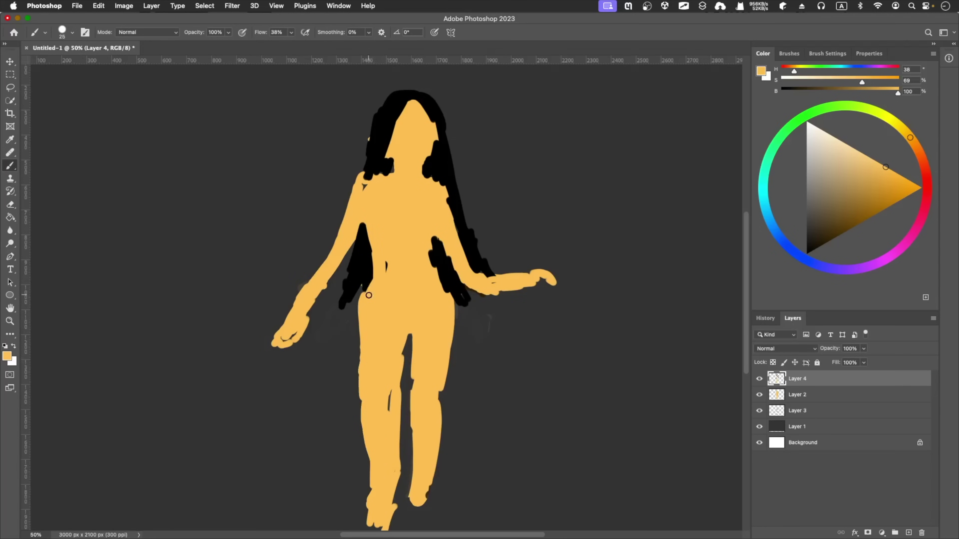
left_click_drag(449, 306, 451, 411)
left_click_drag(428, 454, 424, 529)
mouse_move(456, 374)
left_mouse_down()
mouse_move(445, 335)
mouse_move(392, 525)
left_mouse_up()
left_click_drag(410, 334, 416, 400)
Smooth the leg edges, widen the torso and hips, and paint skin over the shoulders.
left_click_drag(423, 483, 430, 529)
left_click_drag(445, 404, 444, 442)
left_click_drag(353, 177, 299, 318)
left_click_drag(434, 238, 447, 293)
left_click_drag(459, 306, 459, 379)
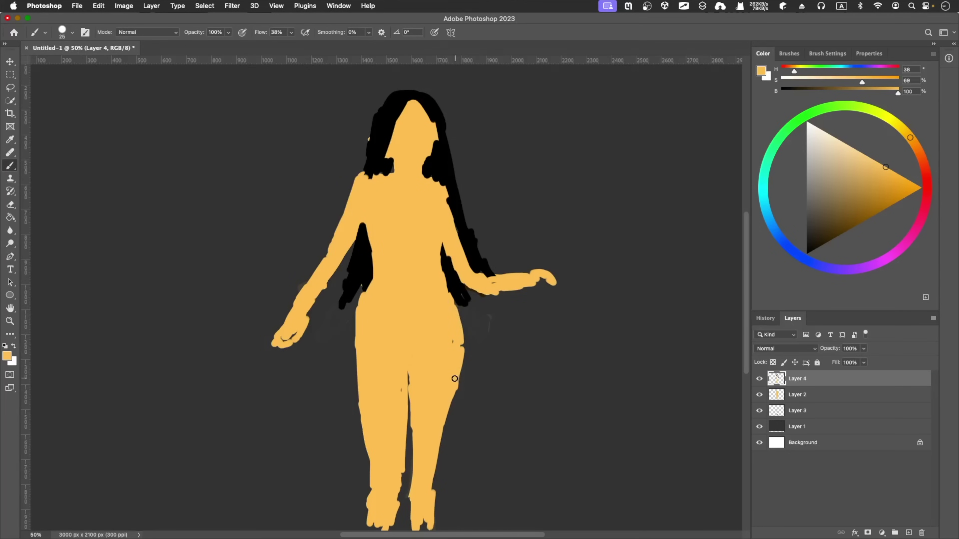
left_click_drag(353, 315, 353, 389)
left_click_drag(445, 246, 475, 291)
key("d")
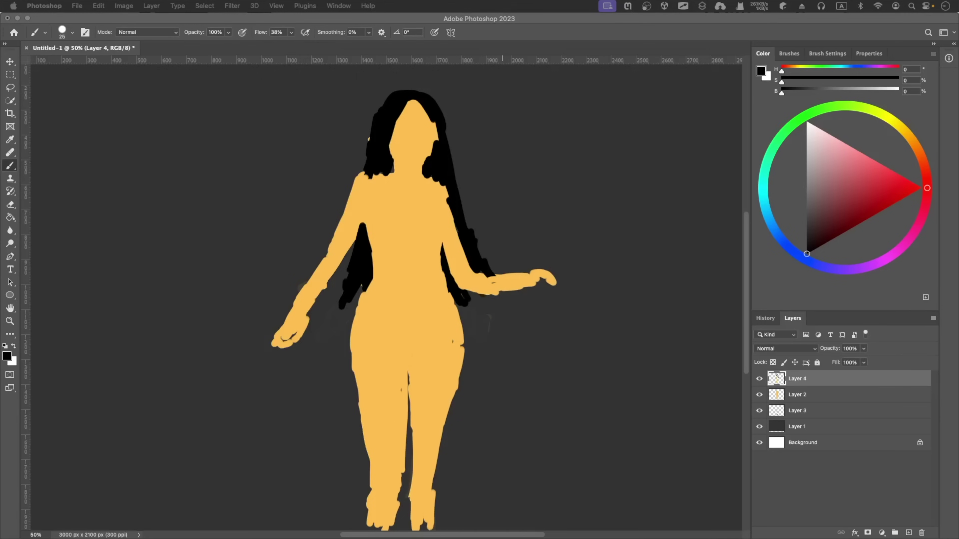
left_click(408, 212, "alt")
left_click_drag(354, 170, 351, 210)
Merge the body layer into the skin layer and touch up skin on the torso, arm and legs.
right_click(830, 378)
left_click(729, 383)
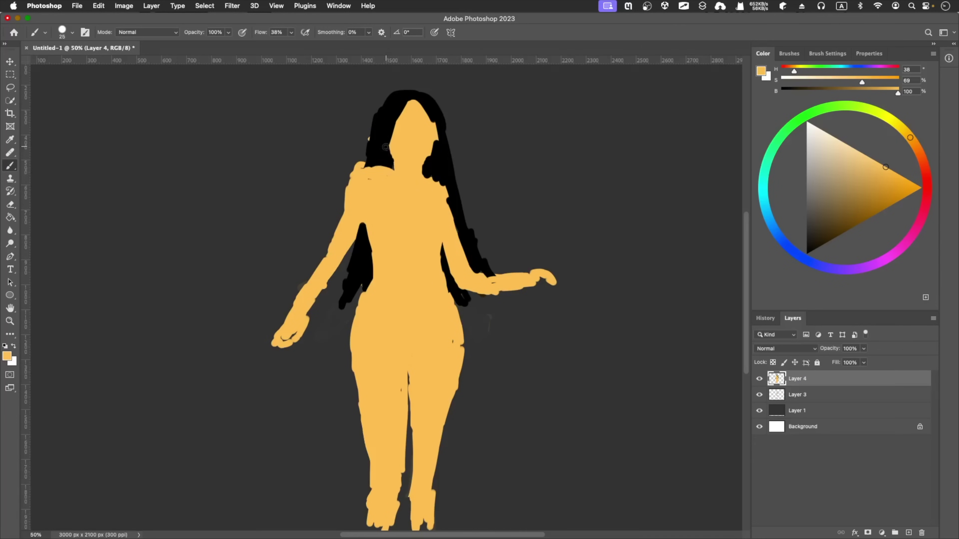
left_click_drag(434, 178, 459, 236)
left_click_drag(462, 293, 524, 287)
left_click_drag(400, 472, 409, 379)
left_click_drag(434, 499, 434, 459)
Add more black hair around the face.
key("d")
mouse_move(404, 157)
left_mouse_down()
mouse_move(389, 140)
mouse_move(380, 100)
left_mouse_up()
left_click_drag(438, 113, 487, 260)
On a new layer, paint a near-white bra with straps, cups and band.
key("super+shift+alt+n")
left_click(808, 146)
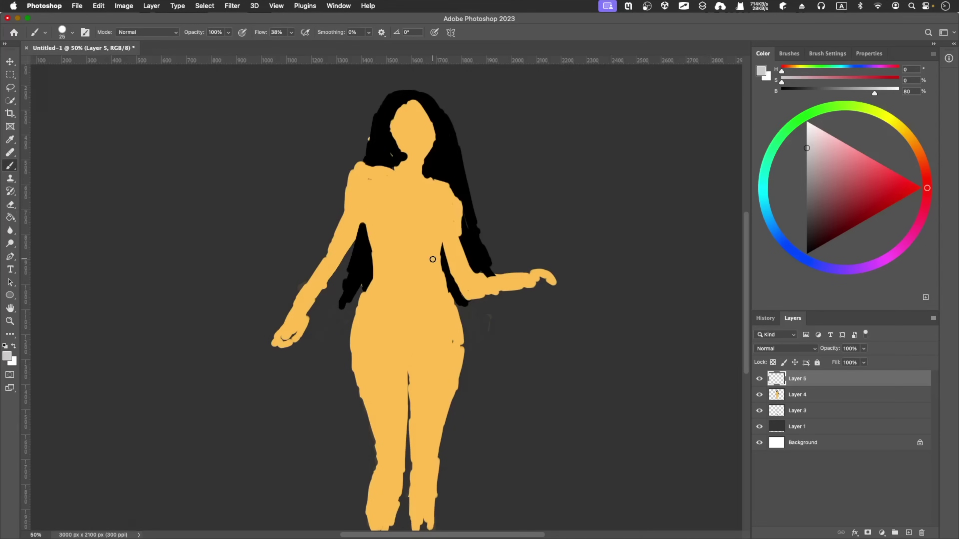
left_click_drag(829, 140, 806, 137)
mouse_move(370, 205)
left_mouse_down()
mouse_move(453, 225)
mouse_move(362, 212)
left_mouse_up()
left_click_drag(373, 166, 374, 198)
left_click_drag(445, 181, 446, 217)
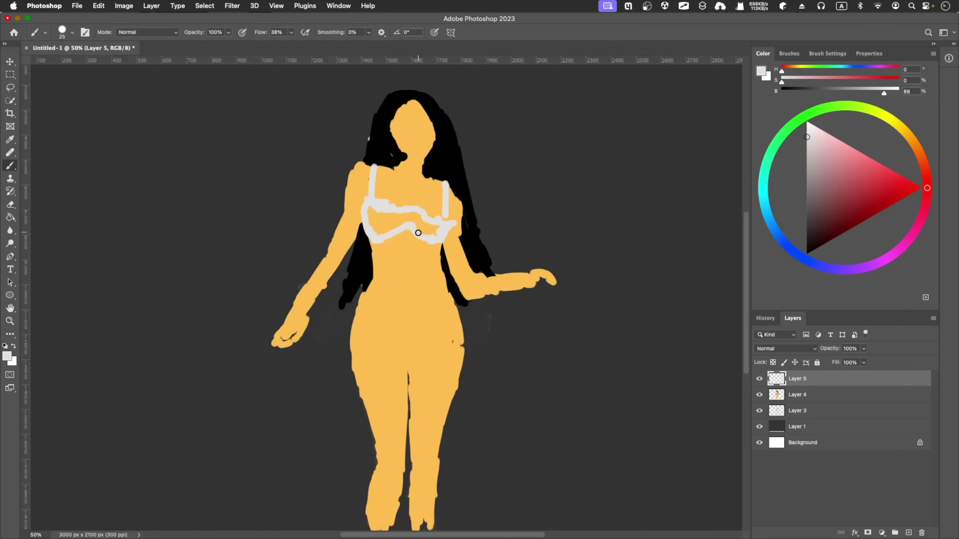
left_click_drag(368, 226, 394, 215)
Paint white panties, garter straps and bands around both thighs.
left_click_drag(357, 317, 459, 319)
left_click_drag(378, 332, 405, 372)
left_click_drag(453, 325, 407, 370)
left_click_drag(363, 398, 406, 394)
left_click_drag(442, 332, 448, 395)
left_click_drag(377, 336, 387, 389)
Extend the skin on both hands and fill out the right upper arm.
left_click(797, 394)
left_click(287, 332, "alt")
left_click_drag(279, 332, 264, 352)
left_click_drag(541, 290, 553, 280)
left_click_drag(453, 189, 470, 265)
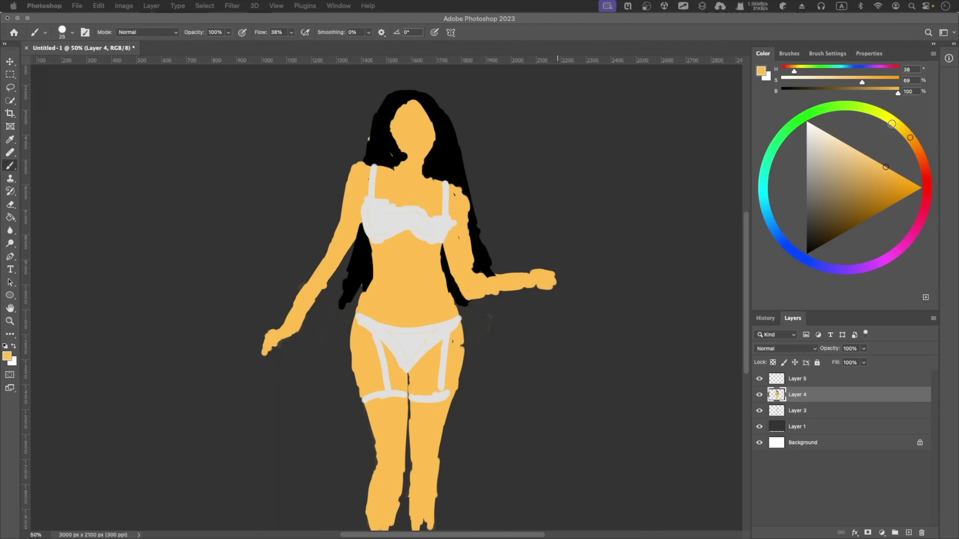
Add a new shading layer with a dark grey brush at 16% opacity.
key("ctrl+shift+alt+n")
left_click(827, 53)
left_click(762, 53)
left_click(807, 231)
left_click(229, 32)
left_click_drag(408, 162, 415, 170)
Shade the neck, chest, sides, stomach, thighs and calves, then sample light grey from the bra.
left_click_drag(366, 187, 353, 236)
mouse_move(375, 247)
left_mouse_down()
mouse_move(436, 246)
mouse_move(459, 281)
left_mouse_up()
left_click_drag(468, 295, 523, 285)
left_click_drag(394, 305, 378, 279)
left_click_drag(358, 340, 362, 393)
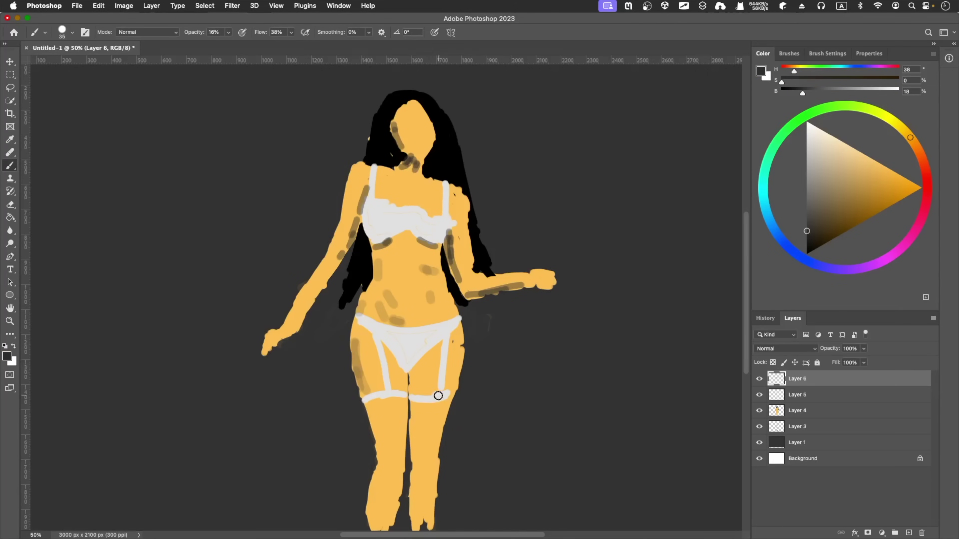
left_click_drag(376, 465, 374, 506)
left_click_drag(442, 401, 434, 450)
key("bracketleft")
key("bracketleft")
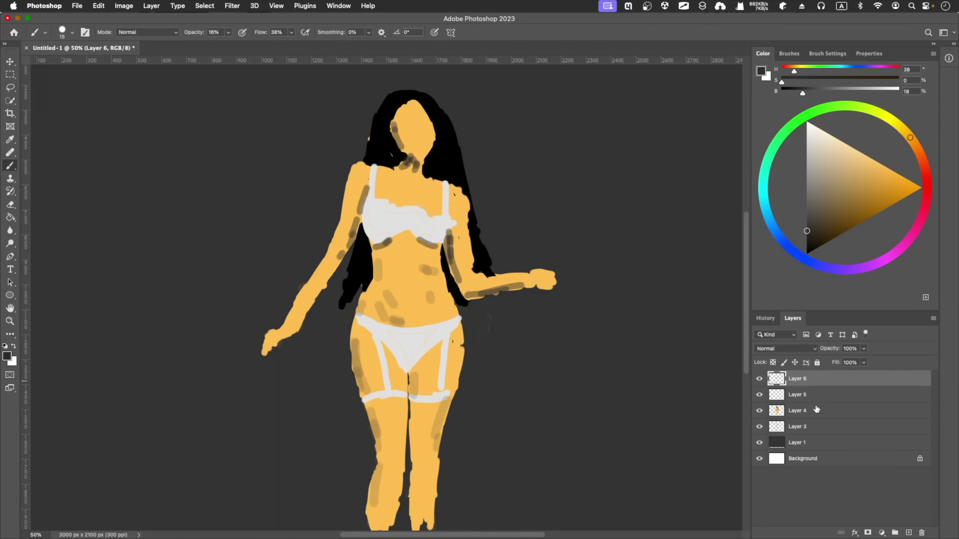
left_click(815, 395)
left_click(434, 215, "alt")
Paint a faint dark grey line between the breasts at 17% opacity on the shading layer.
key("1")
key("7")
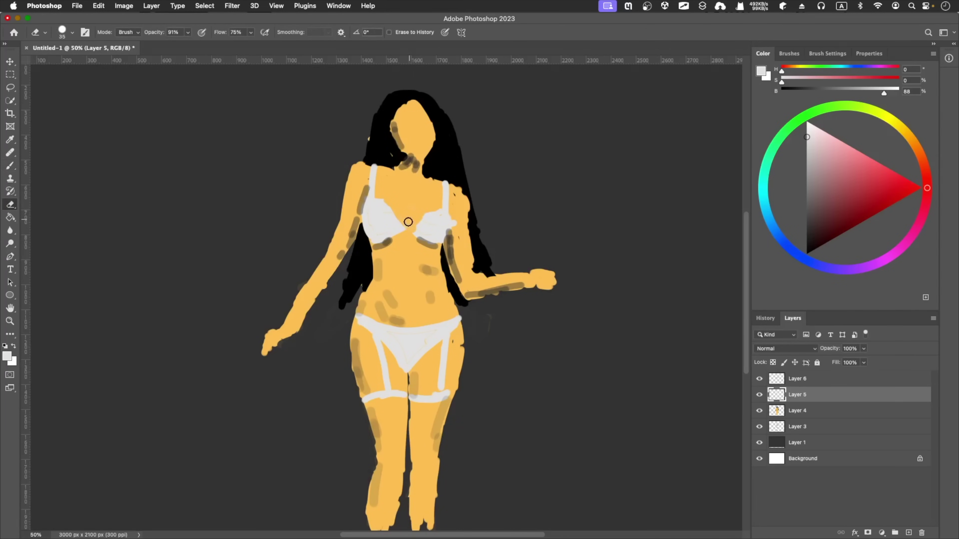
key("alt+bracketright")
left_click(487, 212, "alt")
left_click_drag(411, 202, 409, 230)
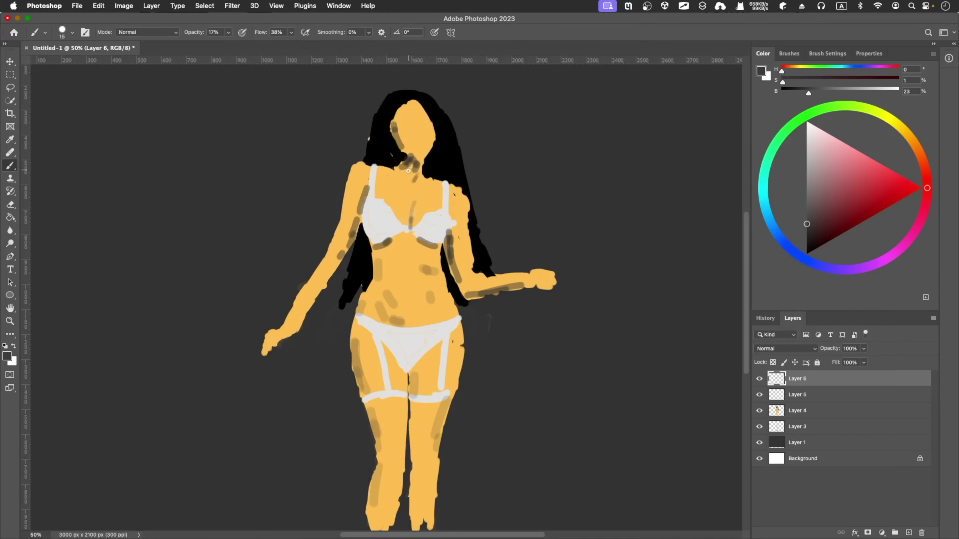
On a new layer, outline both stockings in light grey.
key("ctrl+alt+shift+n")
left_click(385, 395, "alt")
key("g")
key("b")
left_click_drag(368, 400, 374, 529)
left_click_drag(406, 453, 400, 529)
left_click_drag(368, 395, 409, 397)
left_click_drag(451, 395, 438, 445)
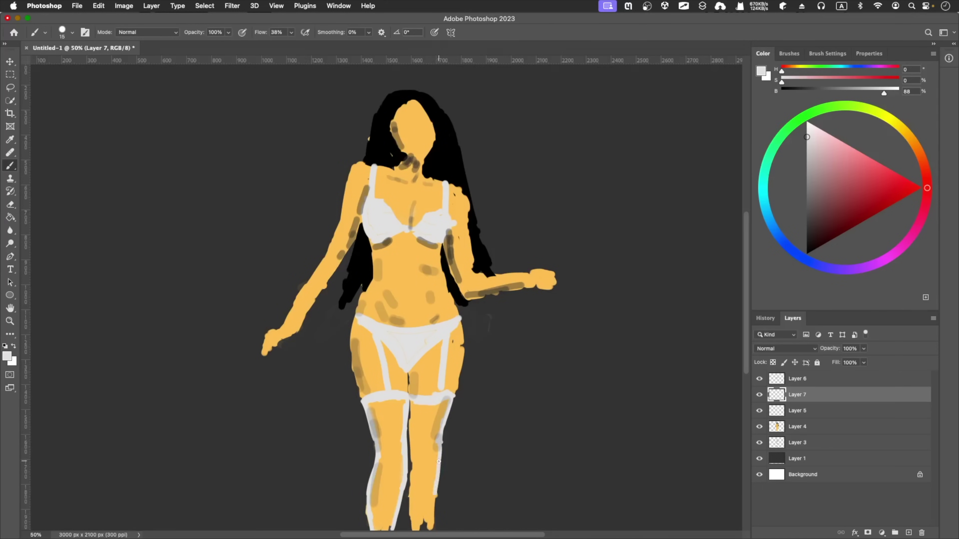
Fill the stockings light grey, set their layer to 57% opacity, and paint white top bands.
scroll(450, 536, "right", 2)
key("g")
left_click(410, 453)
left_click(368, 453)
key("b")
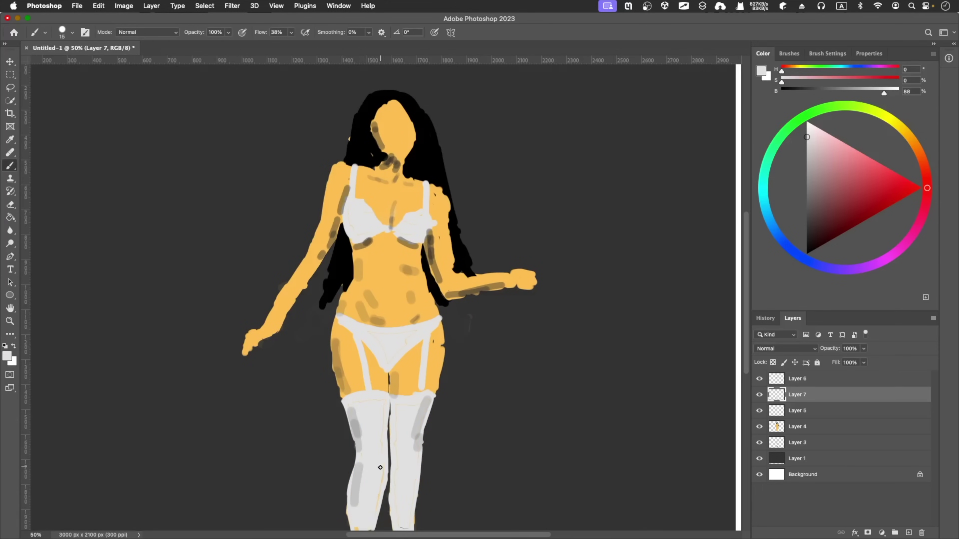
left_click(863, 348)
left_click_drag(866, 361, 844, 363)
left_click(798, 411)
left_click_drag(343, 408, 431, 400)
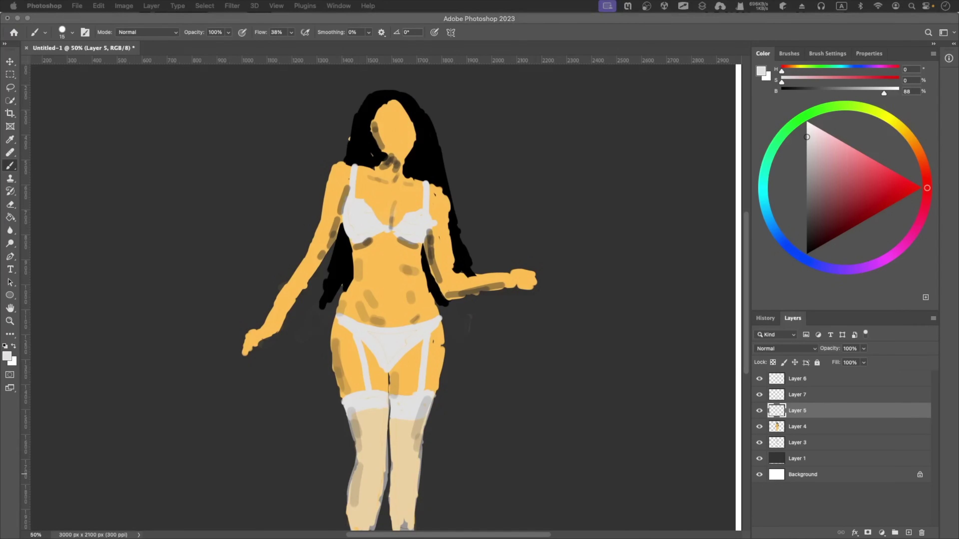
On a new top layer, paint out the long hair to cut it into a bob.
key("ctrl+shift+alt+n")
left_click(468, 227, "alt")
left_click_drag(426, 249, 440, 306)
left_click_drag(451, 198, 469, 272)
key("bracketright")
key("bracketright")
key("bracketright")
left_click_drag(340, 230, 333, 303)
left_click_drag(448, 186, 415, 166)
left_click_drag(362, 159, 453, 135)
Paint the bob hair red and widen the top of the face with skin orange.
left_click(896, 203)
mouse_move(359, 155)
left_mouse_down()
mouse_move(394, 94)
mouse_move(434, 151)
left_mouse_up()
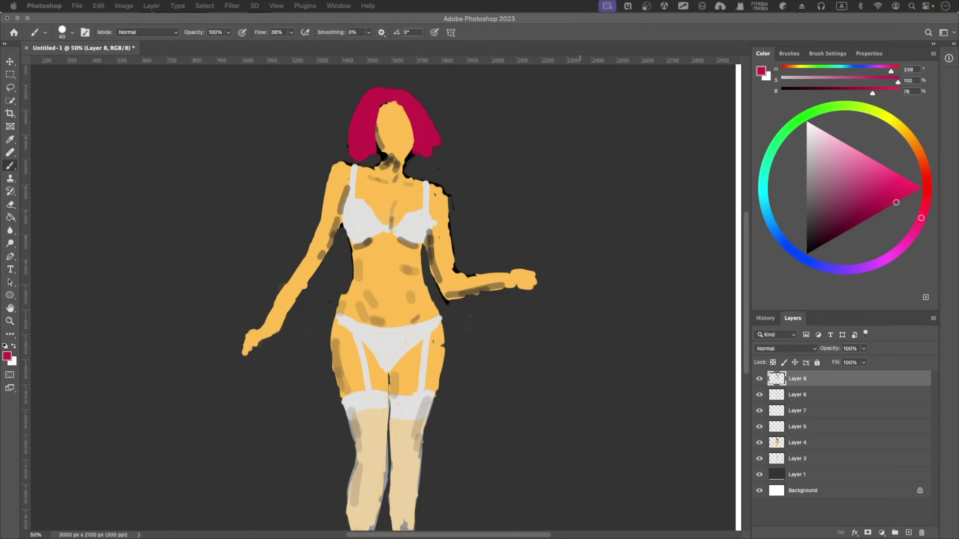
left_click(384, 112)
mouse_move(377, 113)
left_mouse_down()
mouse_move(377, 144)
mouse_move(412, 129)
left_mouse_up()
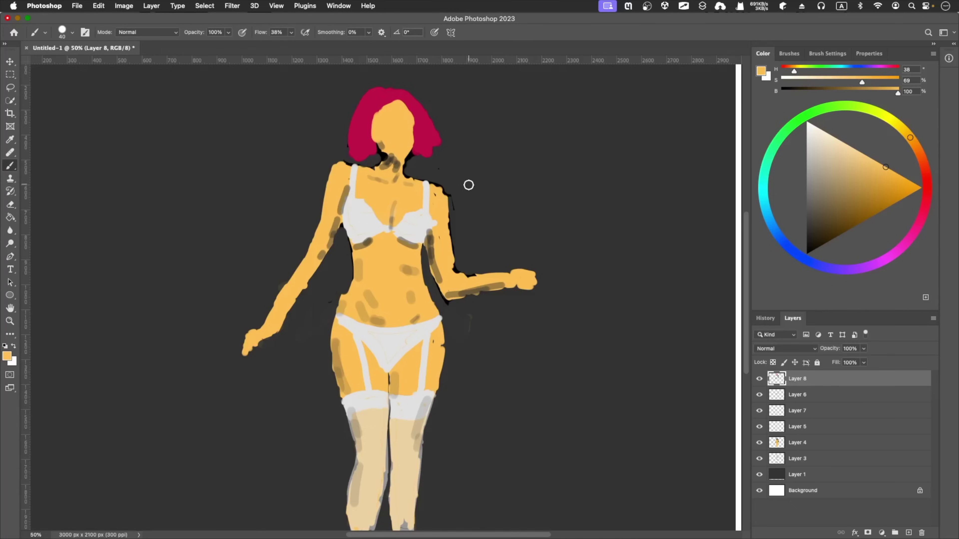
left_click(419, 150, "alt")
On a new facial-details layer, paint skin orange over the chin shading.
key("ctrl+shift+alt+n")
key("d")
key("0")
key("4")
key("bracketleft")
key("bracketleft")
key("bracketleft")
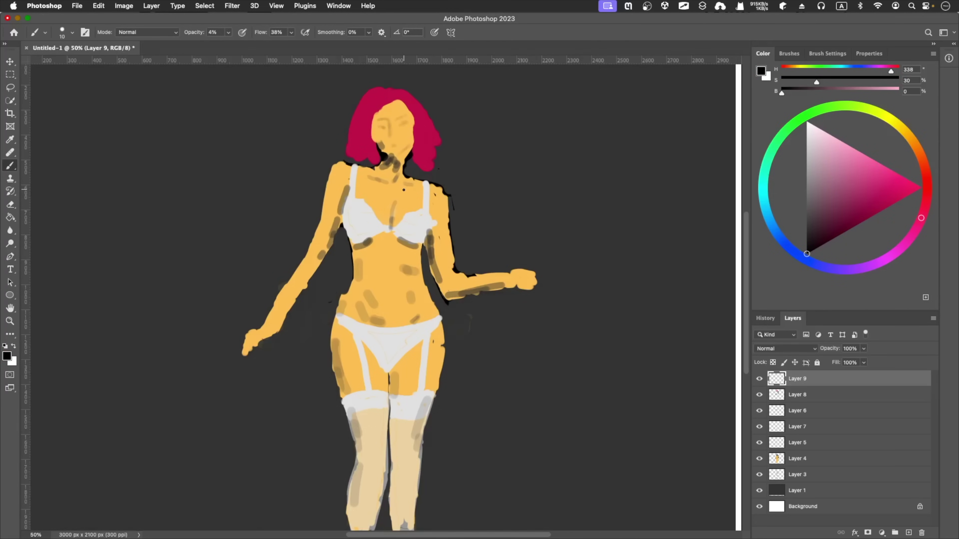
key("1")
key("1")
left_click(375, 124, "alt")
key("3")
key("4")
left_click_drag(377, 142, 400, 155)
Sample the dark grey background colour and set the brush opacity to 41%.
key("d")
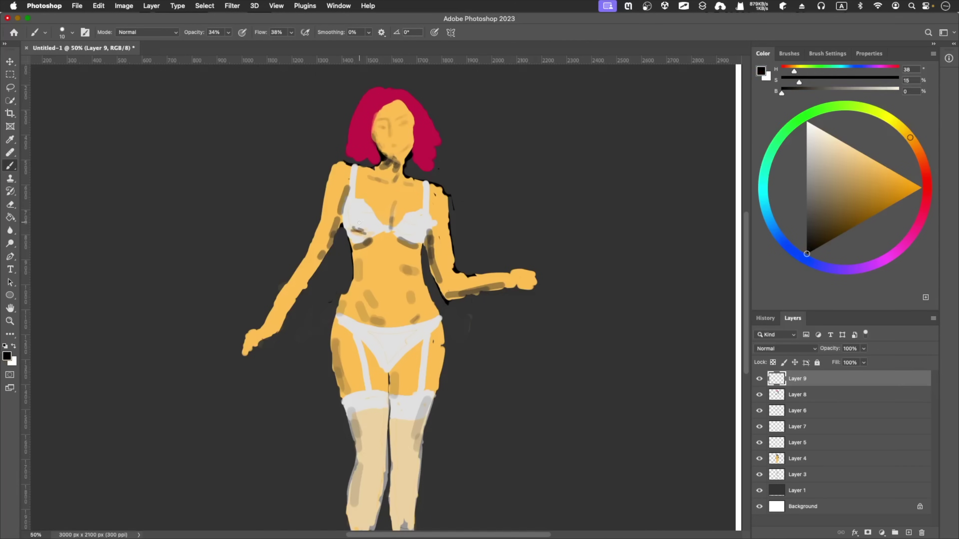
key("9")
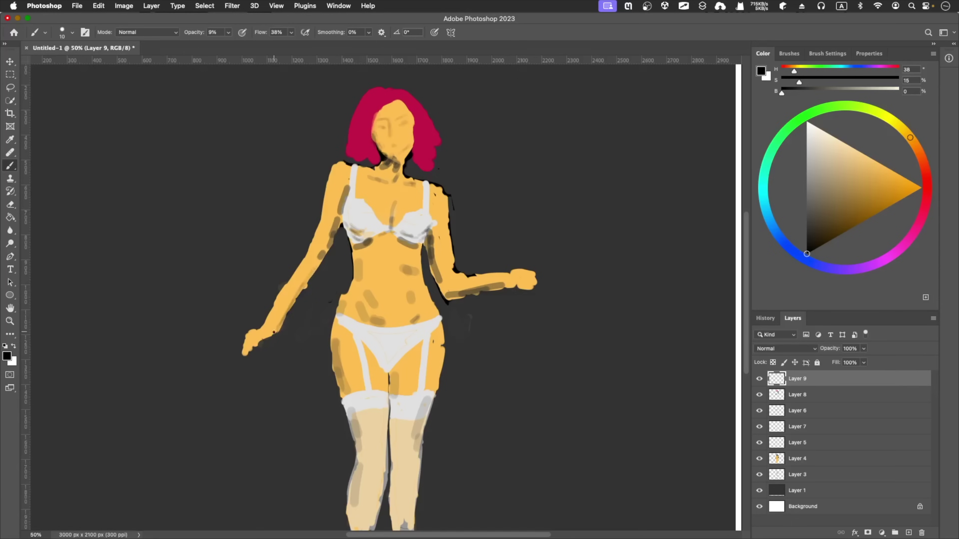
left_click(253, 287, "alt")
key("4")
key("1")
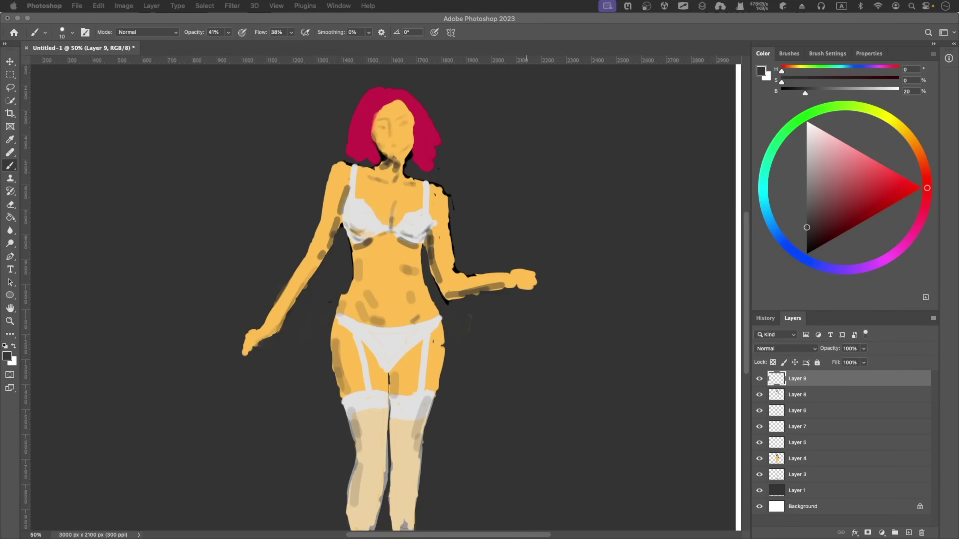
left_click(905, 519)
Cover the dark outline along the right arm with skin orange at brush size 20, 50% opacity.
key("bracketright")
key("0")
key("5")
left_click(440, 350, "alt")
key("5")
key("0")
left_click_drag(450, 200, 468, 277)
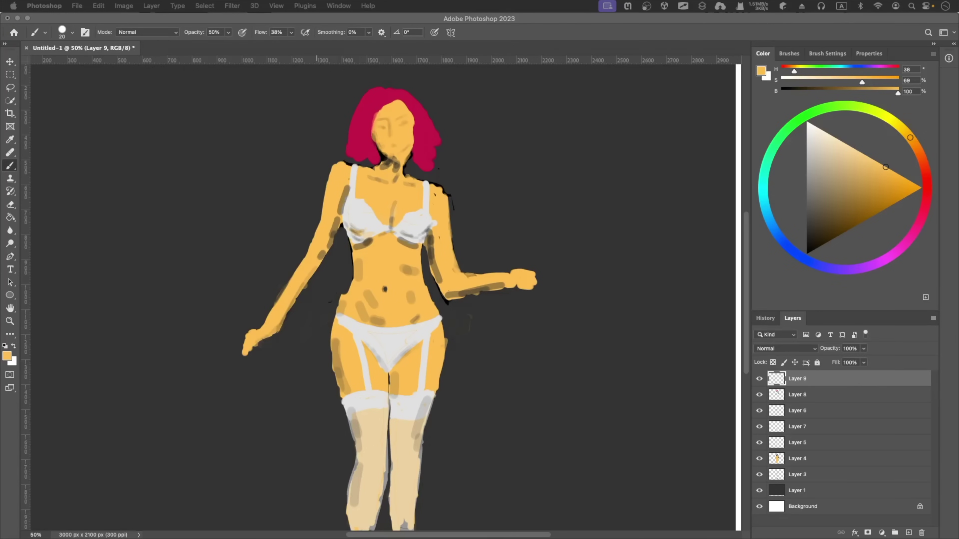
Add Layers 10–12, sampling skin, crimson and dark grey tones, then zoom in on the face.
key("ctrl+shift+alt+n")
key("1")
key("2")
left_click(448, 202, "alt")
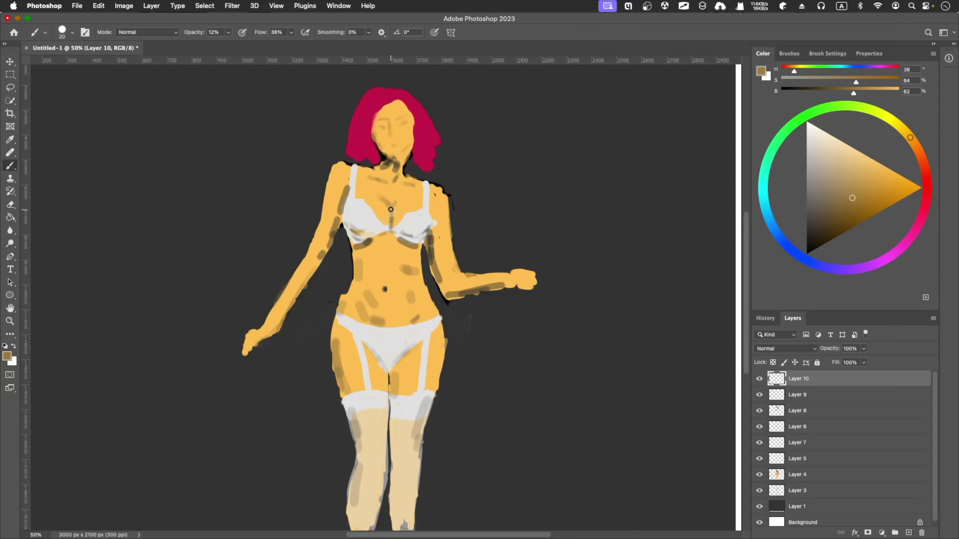
left_click(350, 287, "alt")
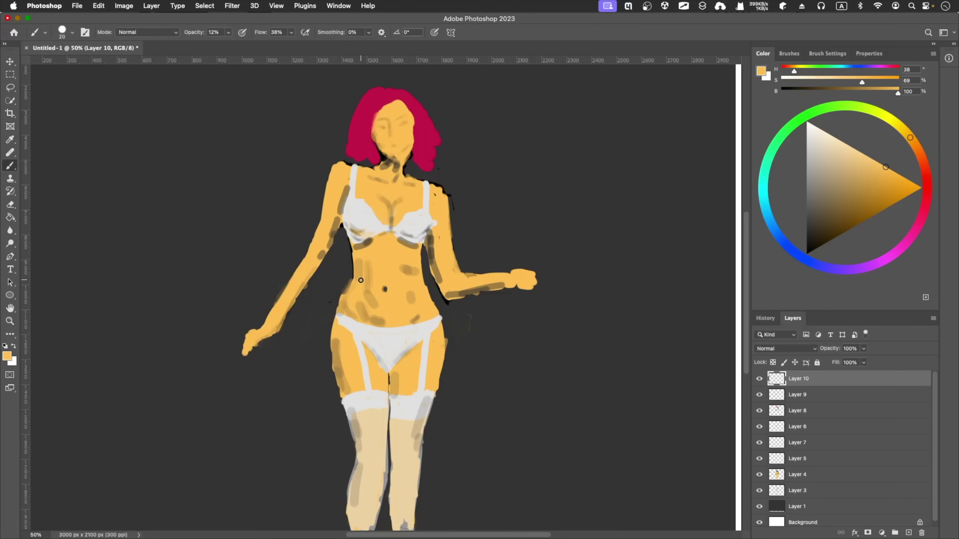
key("ctrl+shift+alt+n")
left_click(377, 147, "alt")
key("bracketleft")
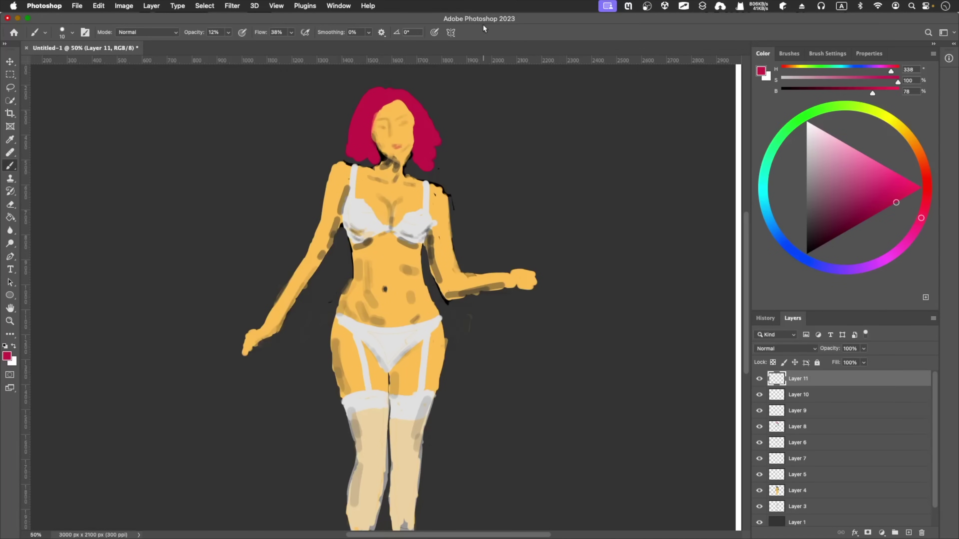
key("ctrl+shift+alt+n")
left_click(321, 274, "alt")
key("ctrl+plus")
key("ctrl+plus")
key("ctrl+plus")
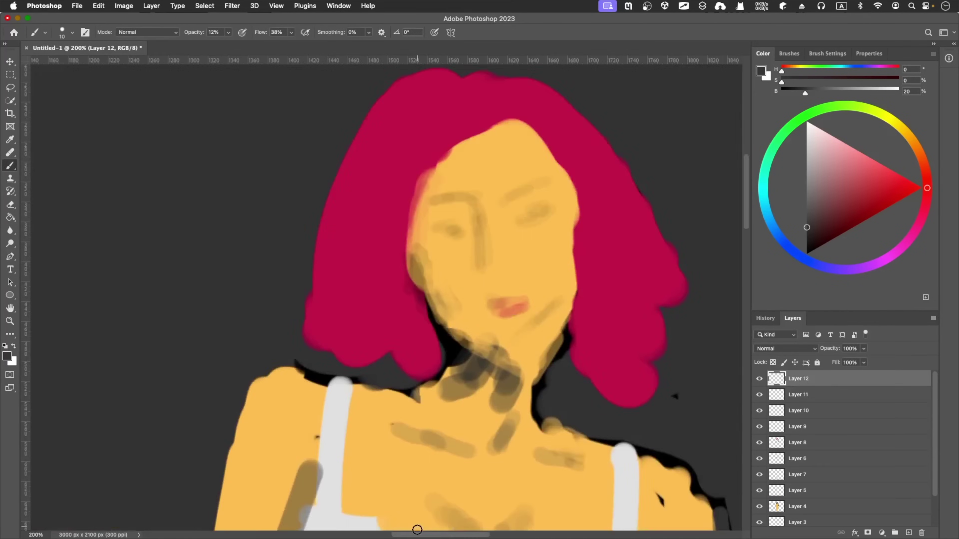
Try crimson on the lips, undo it, and resample light peach skin at 19% opacity.
scroll(416, 530, "down", 2)
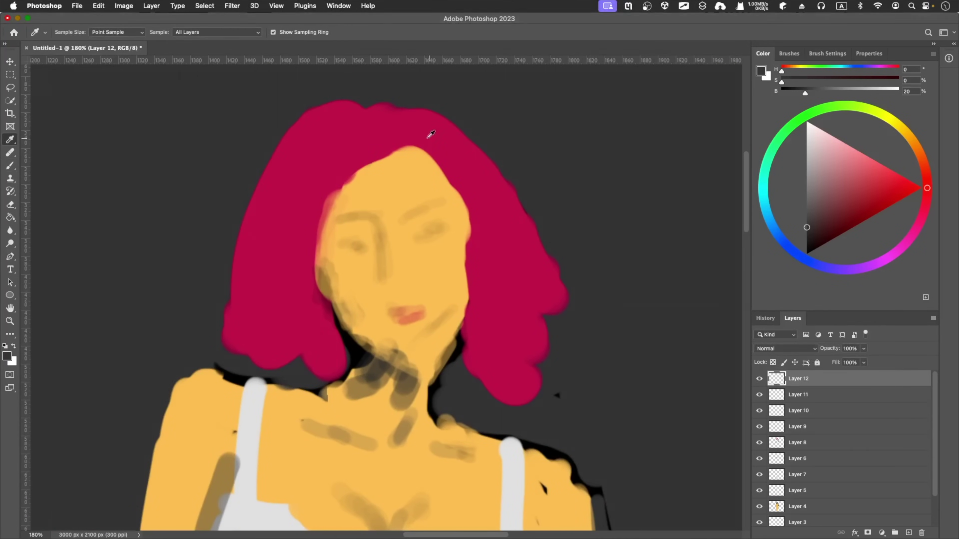
left_click(389, 302, "alt")
key("6")
key("8")
left_click(422, 311, "alt")
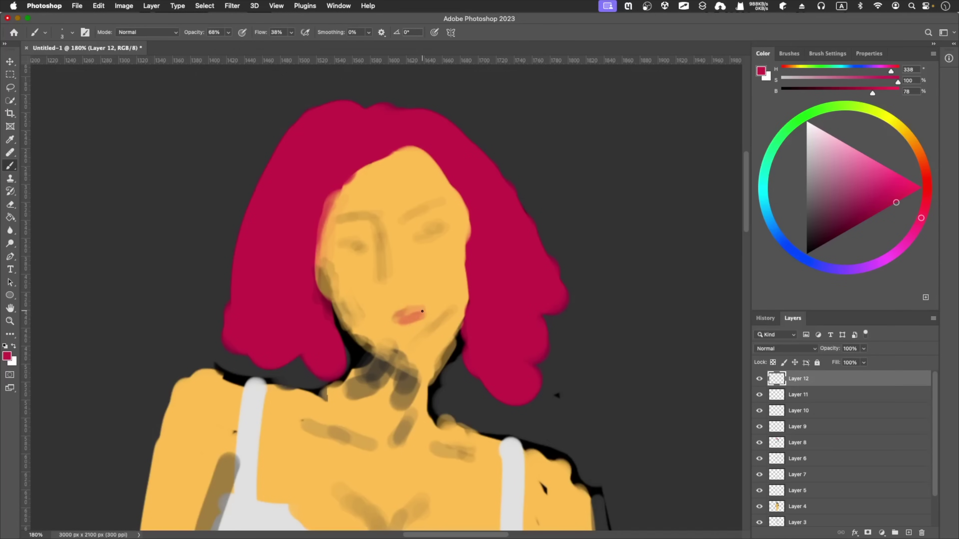
key("ctrl+z")
key("1")
key("9")
left_click(402, 314, "alt")
Set a size-5 brush at 14% opacity and resample the peach skin colour.
left_click(378, 252, "alt")
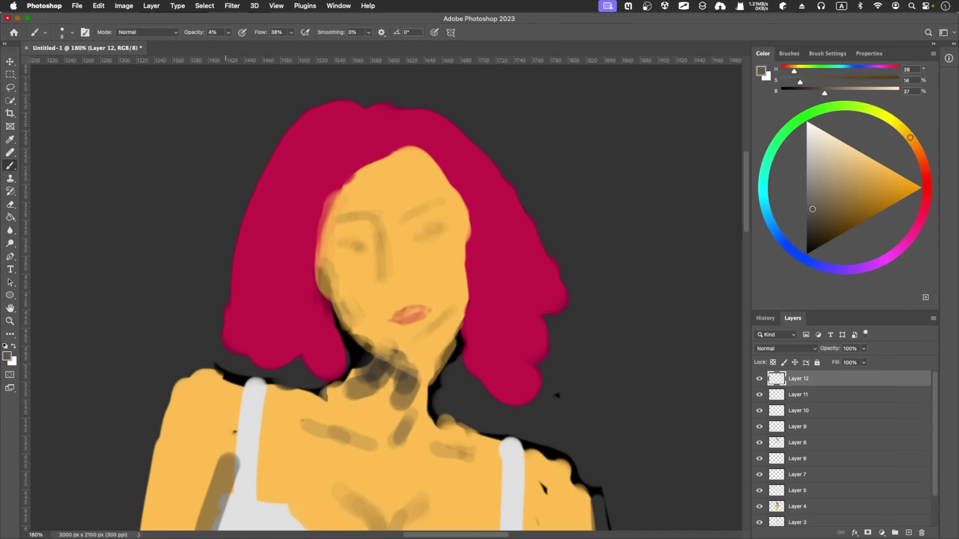
key("0")
key("4")
key("bracketright")
key("bracketright")
left_click_drag(228, 32, 233, 43)
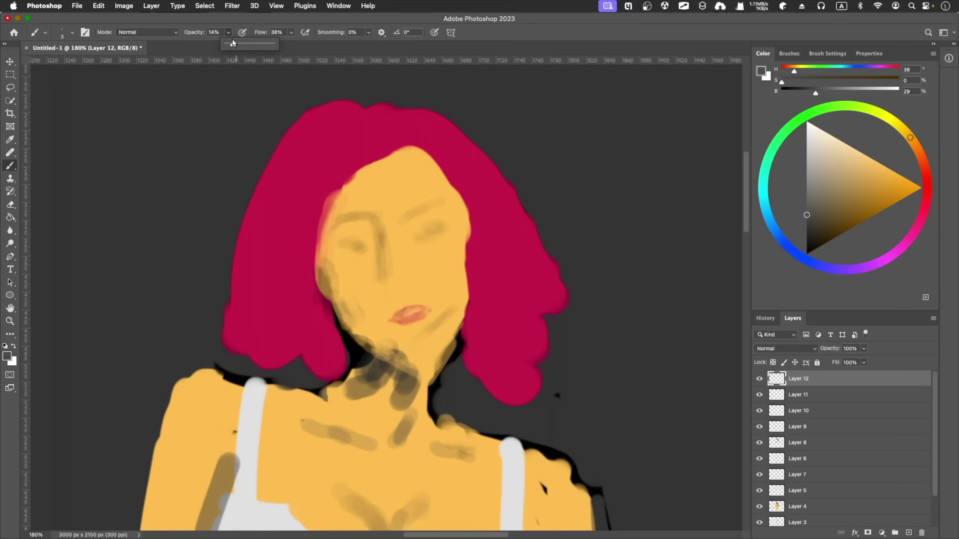
left_click(382, 289)
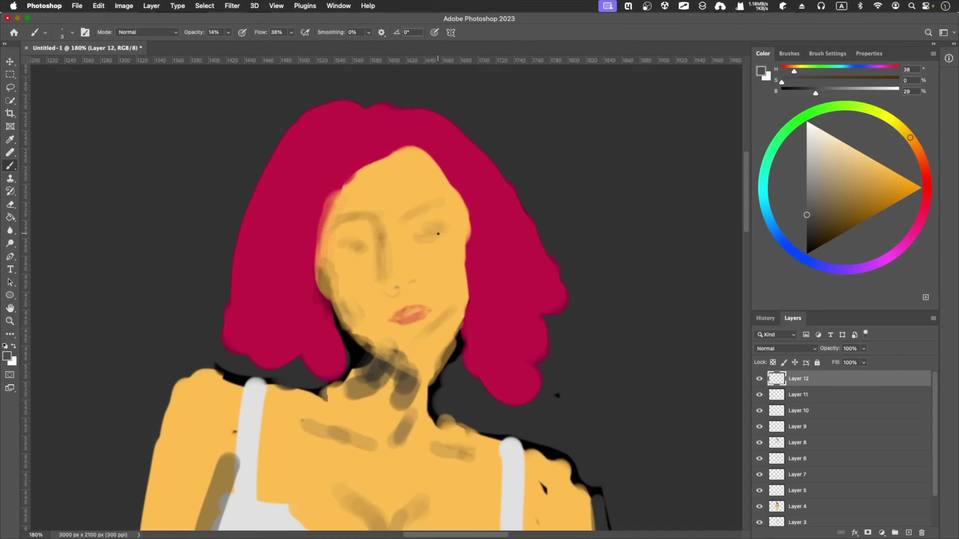
left_click(408, 278, "alt")
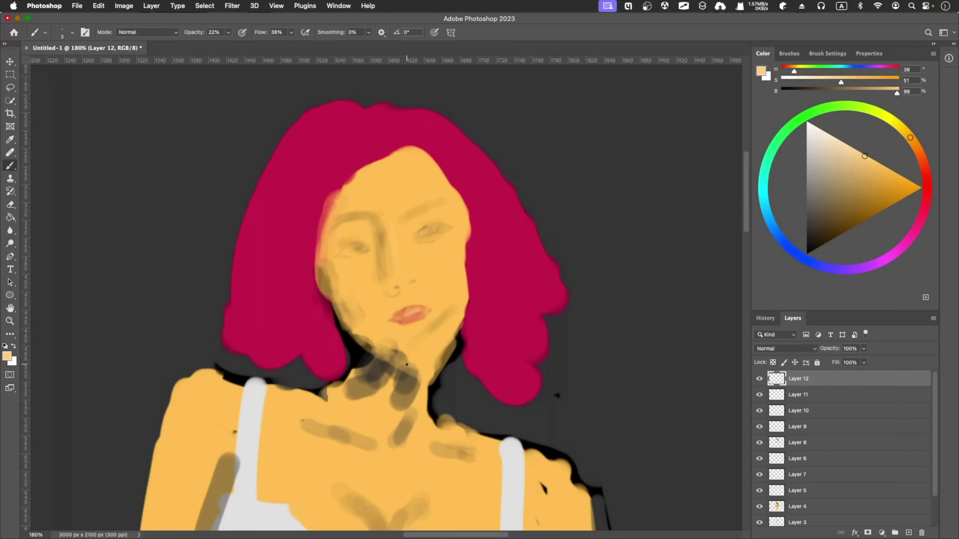
On new Layer 13, paint brighter skin over the dark neck marks.
key("ctrl+shift+alt+n")
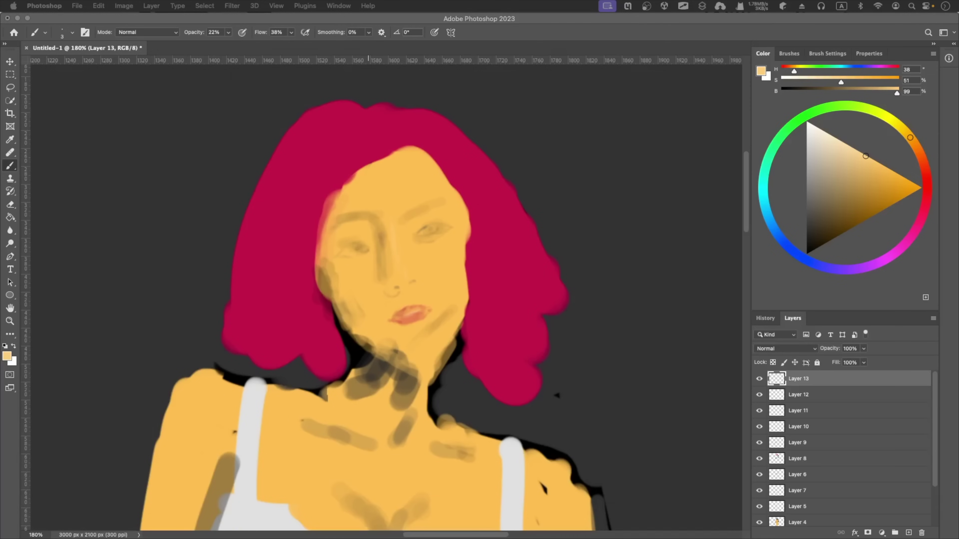
left_click(385, 378, "alt")
mouse_move(349, 393)
left_mouse_down()
mouse_move(385, 388)
mouse_move(396, 355)
mouse_move(384, 337)
left_mouse_up()
left_click_drag(444, 371, 434, 422)
left_click_drag(359, 363, 341, 397)
Paint dark crimson strands through the hair using a colour sampled from it.
key("i")
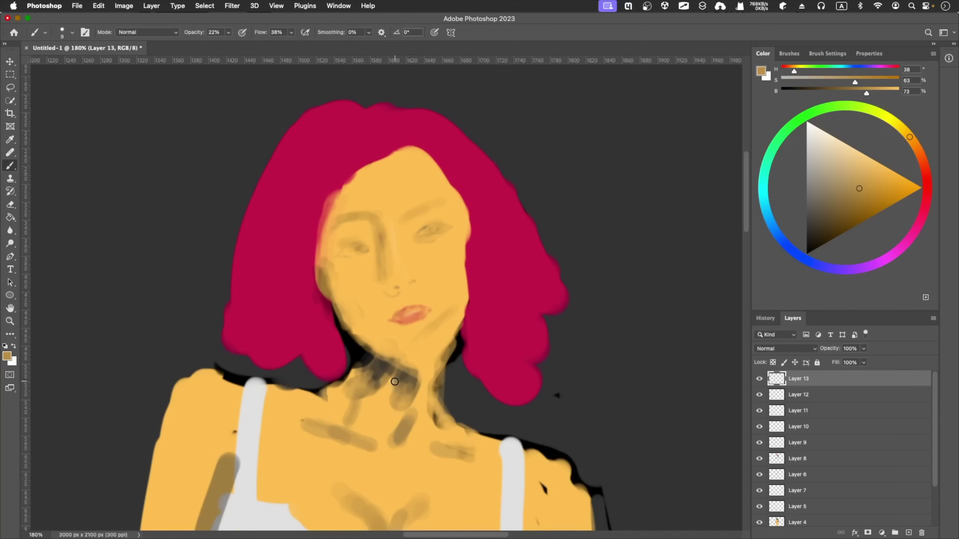
left_click(295, 193, "alt")
left_click_drag(308, 216, 306, 279)
left_click_drag(264, 235, 274, 217)
mouse_move(274, 327)
left_mouse_down()
mouse_move(285, 349)
mouse_move(337, 366)
left_mouse_up()
left_click_drag(379, 151, 336, 185)
left_click_drag(415, 148, 436, 164)
Darken the hairline edge and right-side curls, extending crimson hair down toward the jaw.
left_click_drag(328, 215, 319, 264)
left_click_drag(551, 259, 541, 291)
left_click_drag(498, 337, 475, 355)
left_click_drag(460, 217, 453, 303)
left_click_drag(468, 249, 415, 365)
Shade the jaw and neck with muted golden skin, then repaint the neck and right shoulder.
left_click(408, 372, "alt")
left_click_drag(363, 342, 435, 366)
left_click_drag(370, 302, 340, 343)
left_click(441, 372, "alt")
mouse_move(441, 372)
left_mouse_down()
mouse_move(439, 442)
mouse_move(559, 461)
mouse_move(596, 510)
left_mouse_up()
Soften the shoulder-to-neck edge with skin tone at 100% opacity.
left_click(615, 431, "alt")
key("0")
left_click(213, 404, "alt")
mouse_move(267, 387)
left_mouse_down()
mouse_move(359, 365)
mouse_move(322, 394)
left_mouse_up()
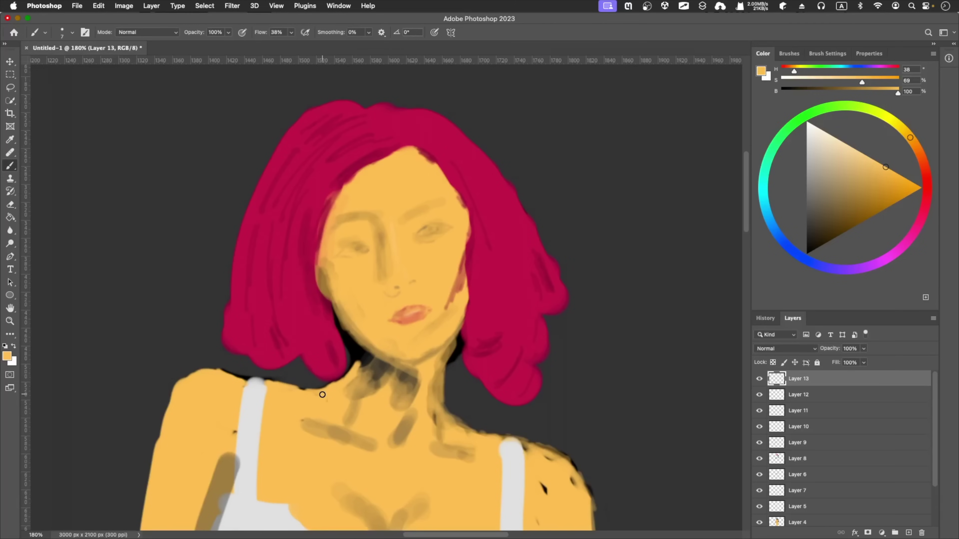
Blend the tan neck shadow toward the right with a size-20 Smudge tool.
left_click(478, 320, "alt")
key("bracketleft")
key("bracketleft")
key("bracketleft")
key("bracketright")
key("5")
key("1")
left_click(396, 392, "alt")
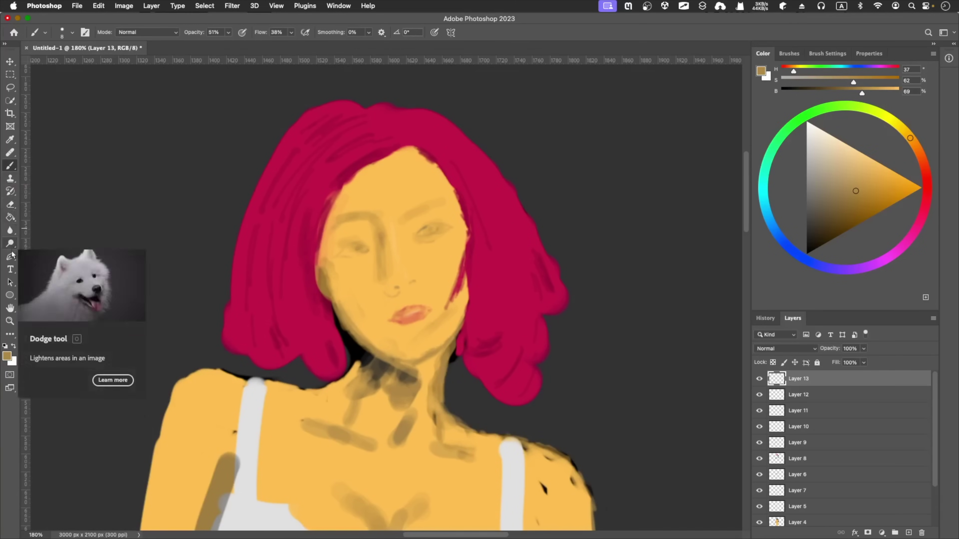
left_click(45, 252)
key("bracketright")
mouse_move(393, 393)
left_mouse_down()
mouse_move(417, 391)
mouse_move(360, 378)
mouse_move(404, 377)
mouse_move(351, 423)
left_mouse_up()
Add dark brown touches to the neck shadow, then enlarge the brush to size 10.
key("b")
left_click(384, 375, "alt")
left_click(378, 373, "alt")
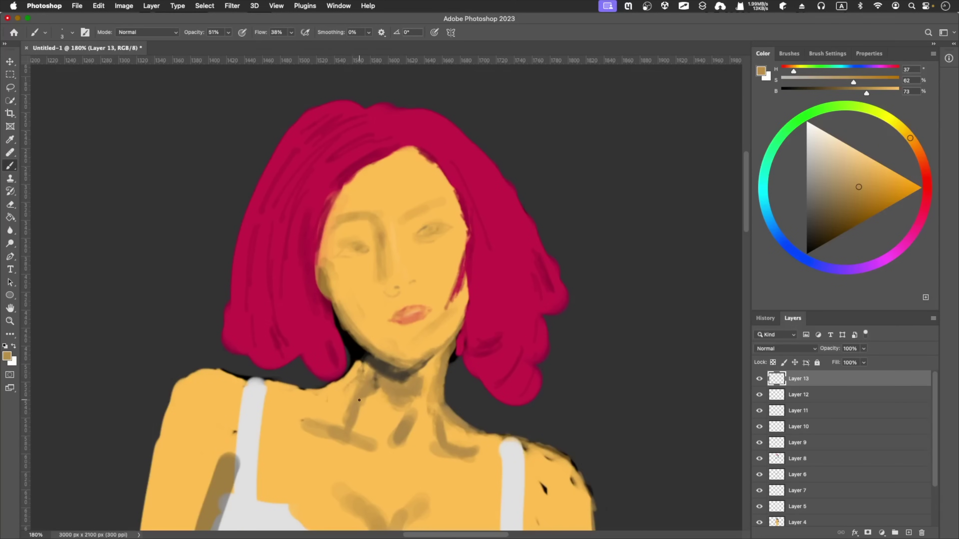
key("bracketright")
key("bracketright")
key("bracketright")
Paint low-opacity light peach highlights on the collarbones, neck, chin and cheeks.
left_click_drag(300, 428, 368, 453)
key("1")
key("8")
left_click_drag(438, 457, 419, 468)
left_click_drag(412, 411, 404, 454)
left_click_drag(372, 404, 380, 453)
left_click_drag(400, 339, 414, 342)
left_click_drag(430, 256, 428, 279)
Brush faint light strokes across the left, right and top hair at 10–23% opacity.
key("1")
key("bracketleft")
key("bracketleft")
key("bracketleft")
left_click(371, 266, "alt")
left_click_drag(337, 171, 321, 178)
left_click_drag(294, 302, 314, 355)
key("2")
key("3")
left_click_drag(502, 358, 517, 381)
left_click_drag(491, 253, 487, 309)
left_click_drag(469, 192, 453, 155)
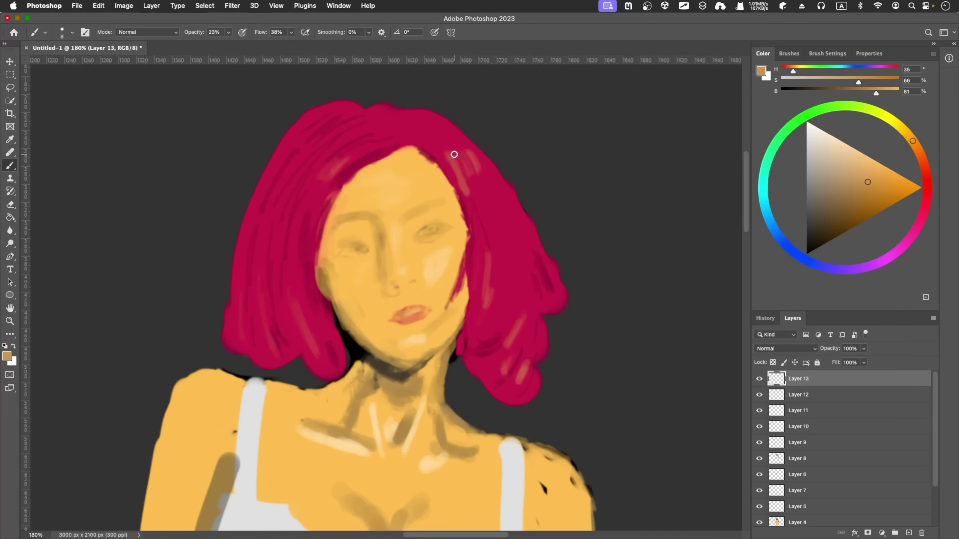
Paint light pink highlights along the left side of the hair with a size 5 brush.
key("bracketleft")
key("bracketleft")
key("bracketleft")
left_click_drag(302, 299, 315, 345)
left_click_drag(261, 281, 272, 341)
left_click_drag(354, 149, 310, 212)
left_click_drag(325, 115, 276, 235)
Add light pink highlights and a light strand along the right and upper-right hair.
left_click_drag(506, 188, 555, 295)
left_click_drag(502, 242, 472, 325)
left_click_drag(524, 310, 499, 374)
left_click_drag(502, 194, 548, 283)
left_click_drag(474, 172, 495, 240)
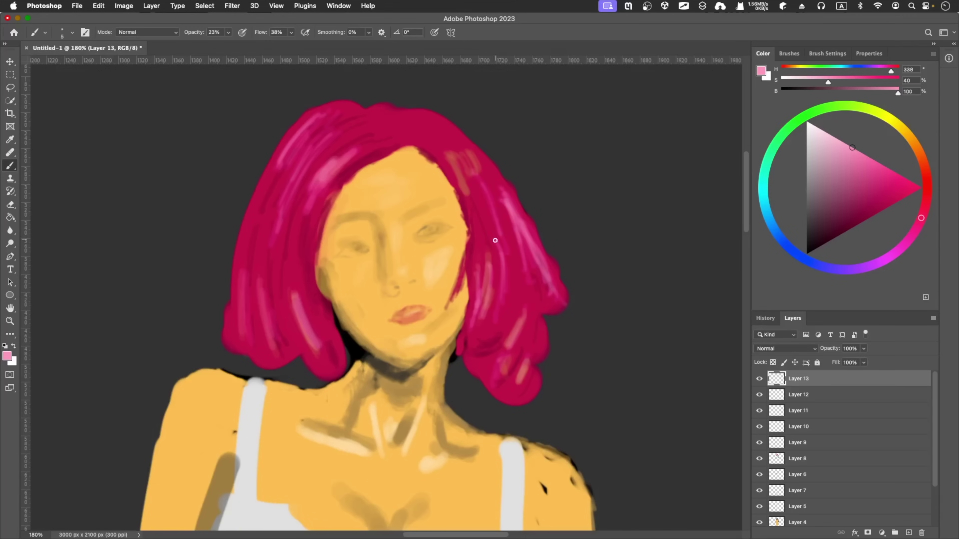
left_click_drag(472, 191, 436, 127)
Add soft light highlights across the shoulders and chest.
left_click(404, 121, "alt")
key("bracketleft")
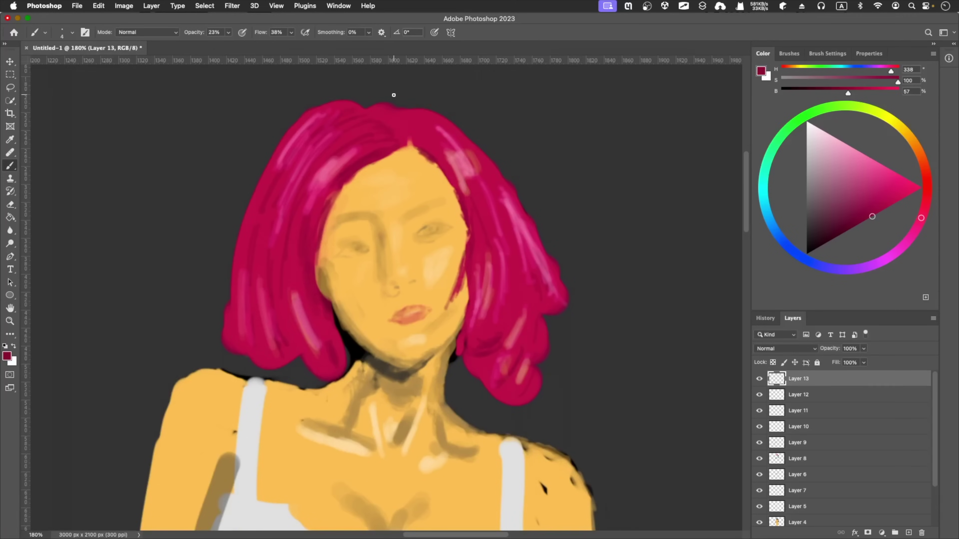
left_click_drag(204, 406, 220, 419)
key("bracketright")
key("bracketright")
key("bracketright")
left_click_drag(381, 500, 395, 515)
left_click_drag(539, 478, 555, 493)
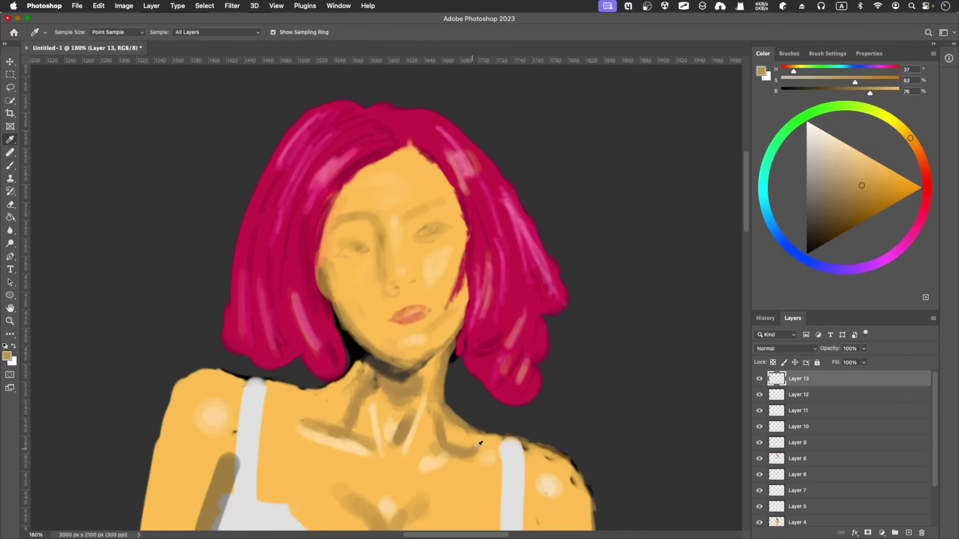
Clean up the shoulder, neck and face edges using sampled skin orange and hair crimson.
left_click(547, 486, "alt")
key("bracketleft")
key("bracketleft")
left_click(331, 407, "alt")
left_click_drag(331, 408, 227, 374)
left_click(294, 362, "alt")
left_click(332, 211, "alt")
left_click_drag(332, 196, 320, 261)
left_click(317, 261, "alt")
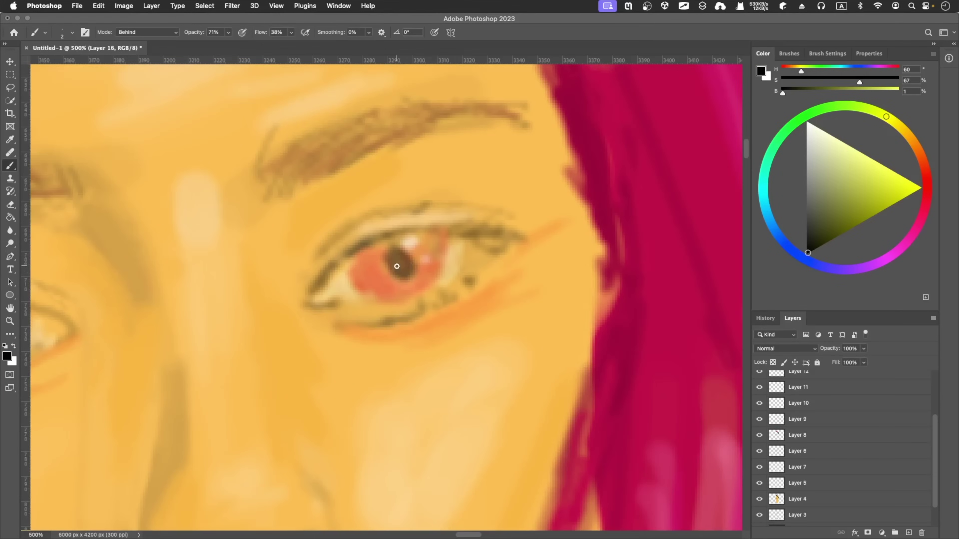
Paint dark liner and lashes along the upper and lower eyelids.
mouse_move(308, 295)
left_mouse_down()
mouse_move(370, 243)
mouse_move(491, 230)
mouse_move(526, 238)
left_mouse_up()
left_click_drag(314, 264, 385, 212)
left_click_drag(381, 211, 485, 206)
left_click_drag(365, 320, 457, 298)
Lighten and warm the inner eye corner with pale cream and skin tones.
left_click(421, 303, "alt")
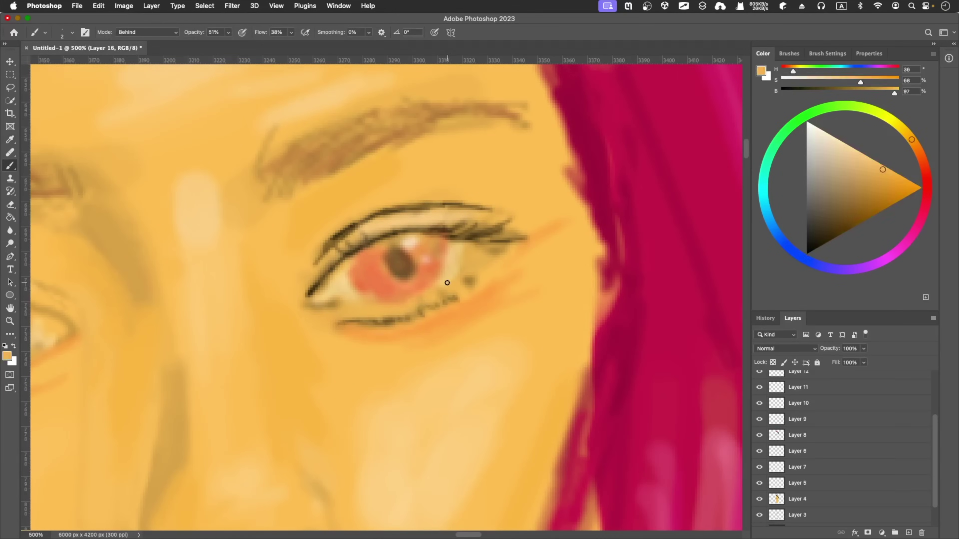
left_click(481, 262, "alt")
left_click_drag(483, 265, 490, 279)
left_click(339, 289, "alt")
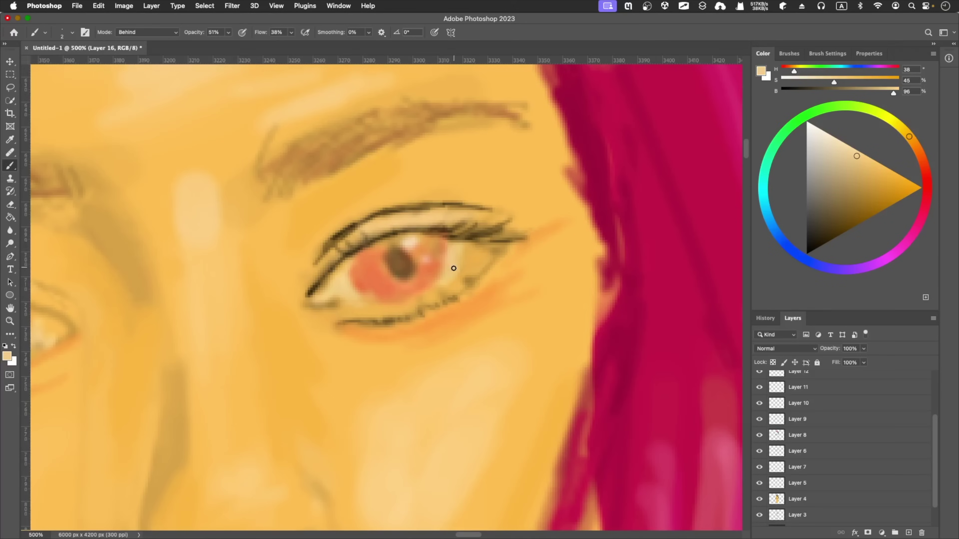
left_click(375, 278, "alt")
left_click_drag(301, 310, 332, 298)
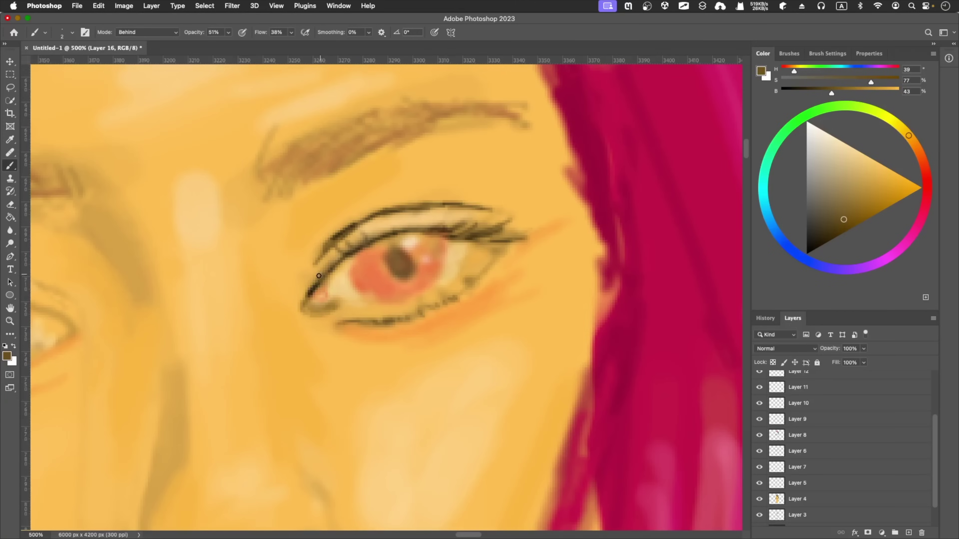
Add small pale highlights to the iris, then add a new layer for eye shading.
left_click(336, 321, "alt")
left_click(307, 288, "alt")
left_click_drag(386, 284, 380, 276)
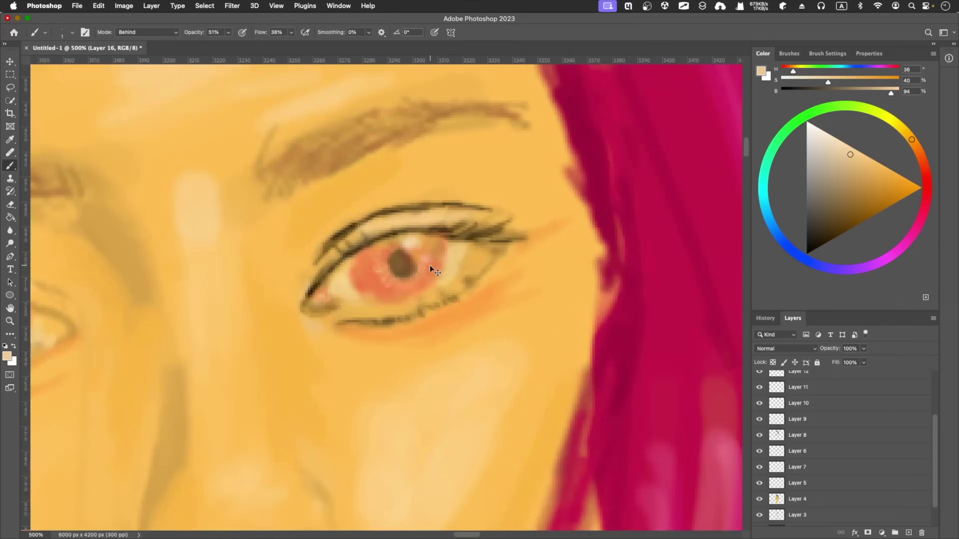
left_click(291, 190, "alt")
left_click(499, 282, "alt")
key("ctrl+shift+alt+n")
Shade warm orange from the eye's outer corner down toward the cheek.
left_click_drag(317, 206, 283, 287)
left_click(310, 340, "alt")
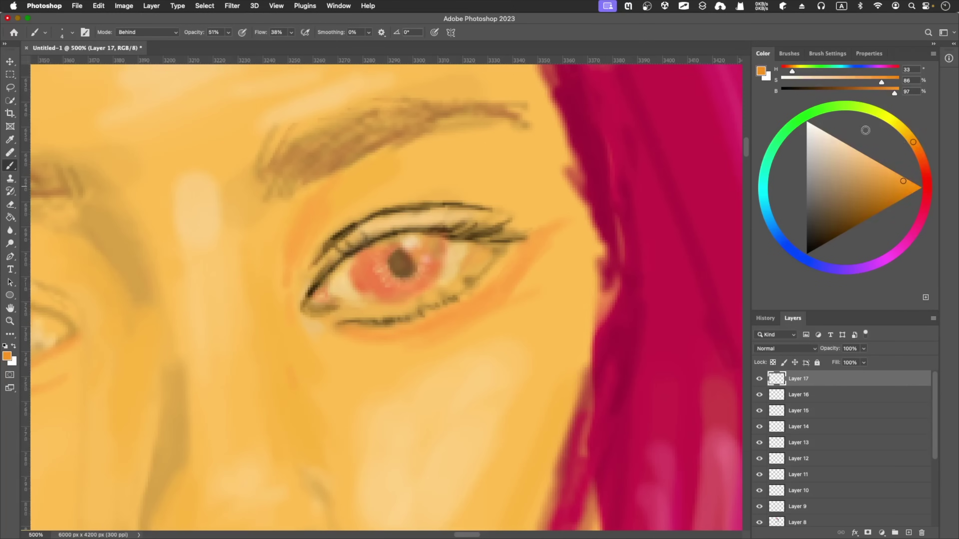
left_click_drag(281, 209, 270, 381)
left_click(407, 385, "alt")
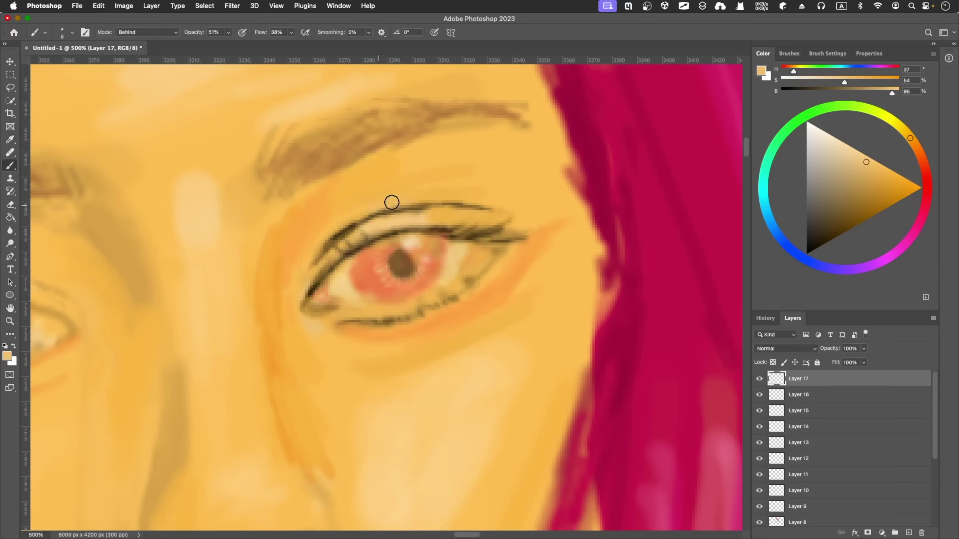
key("ctrl+minus")
key("ctrl+minus")
key("ctrl+minus")
key("ctrl+plus")
key("ctrl+plus")
key("ctrl+plus")
key("ctrl+plus")
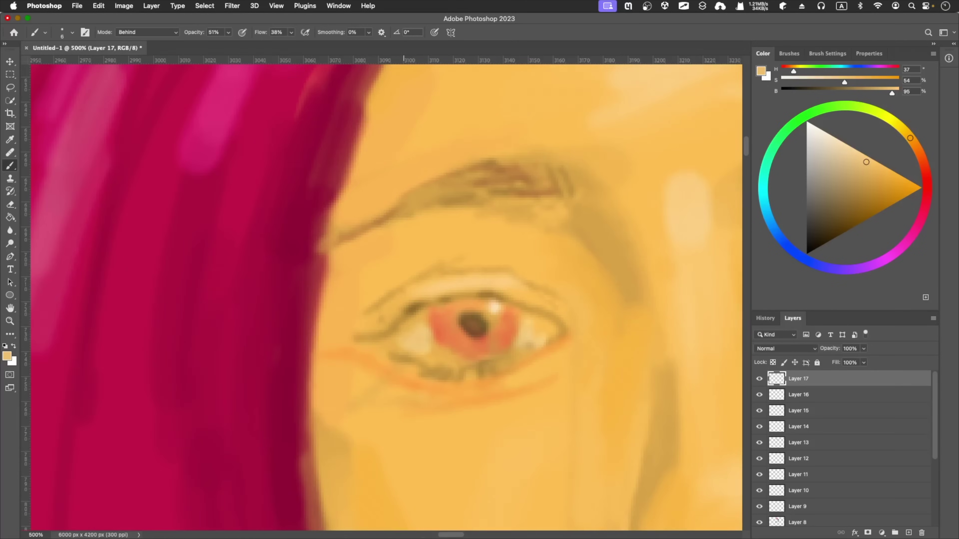
Darken and define the left eye's upper eyelid line and restroke the eyebrow in brown.
left_click(466, 331, "alt")
left_click(389, 324, "alt")
key("7")
key("7")
key("bracketleft")
key("bracketleft")
key("bracketleft")
left_click_drag(415, 304, 471, 289)
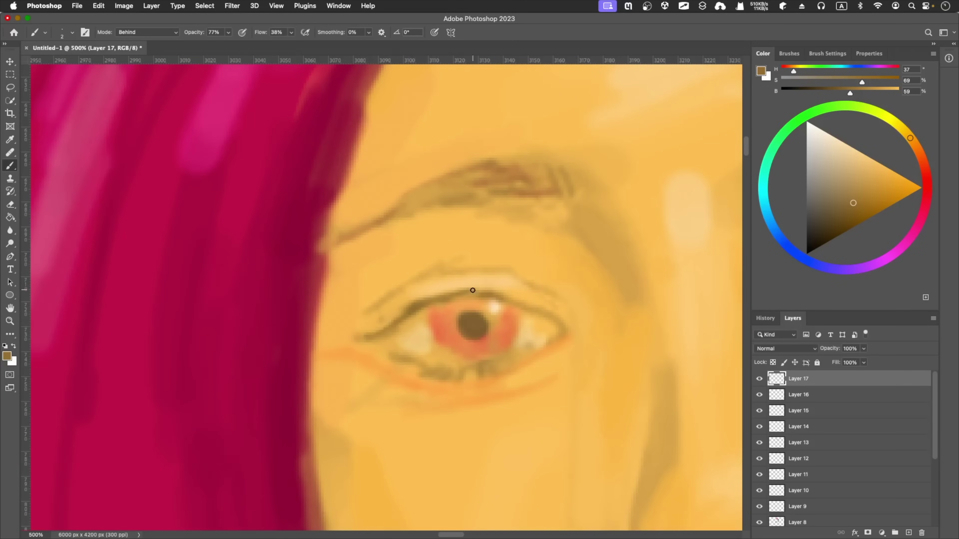
left_click_drag(365, 313, 577, 327)
left_click_drag(428, 273, 577, 310)
left_click_drag(559, 158, 336, 238)
Give the left eye lower lashes, an orange inner corner, a brighter white and iris highlight.
key("bracketleft")
mouse_move(574, 287)
left_mouse_down()
mouse_move(514, 374)
mouse_move(368, 339)
mouse_move(428, 321)
mouse_move(377, 351)
left_mouse_up()
left_click(428, 322, "alt")
left_click(416, 332, "alt")
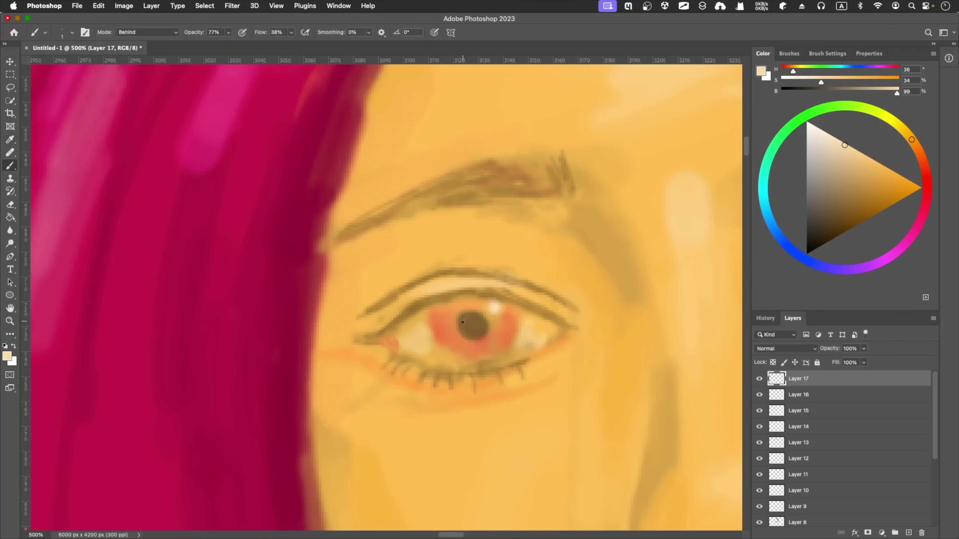
key("bracketright")
key("bracketright")
key("bracketright")
left_click(428, 321, "alt")
left_click_drag(428, 321, 541, 328)
left_click(433, 368, "alt")
left_click_drag(449, 342, 509, 289)
Repaint the right eye's upper and lower lid lines in brown.
key("bracketleft")
key("bracketleft")
key("bracketleft")
left_click(381, 353, "alt")
key("super+0")
key("super+plus")
key("super+plus")
key("super+plus")
key("bracketright")
key("bracketright")
key("super+plus")
left_click(524, 208, "alt")
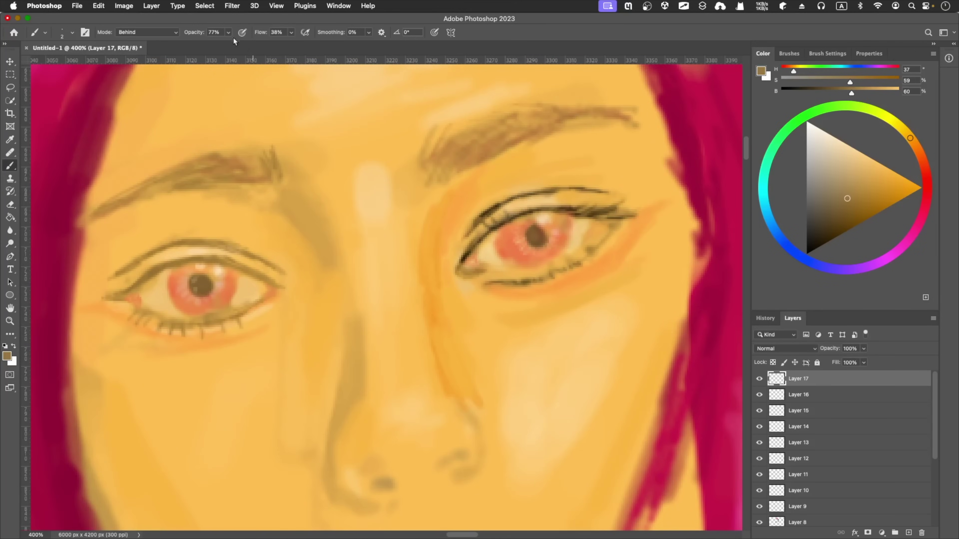
mouse_move(464, 258)
left_mouse_down()
mouse_move(566, 211)
mouse_move(615, 208)
left_mouse_up()
left_click(502, 223, "alt")
left_click_drag(554, 192, 454, 249)
Lighten the right eye's white, then highlight the nose bridge and tip at 40% opacity.
left_click(475, 219, "alt")
left_click(497, 251, "alt")
left_click_drag(506, 230, 496, 256)
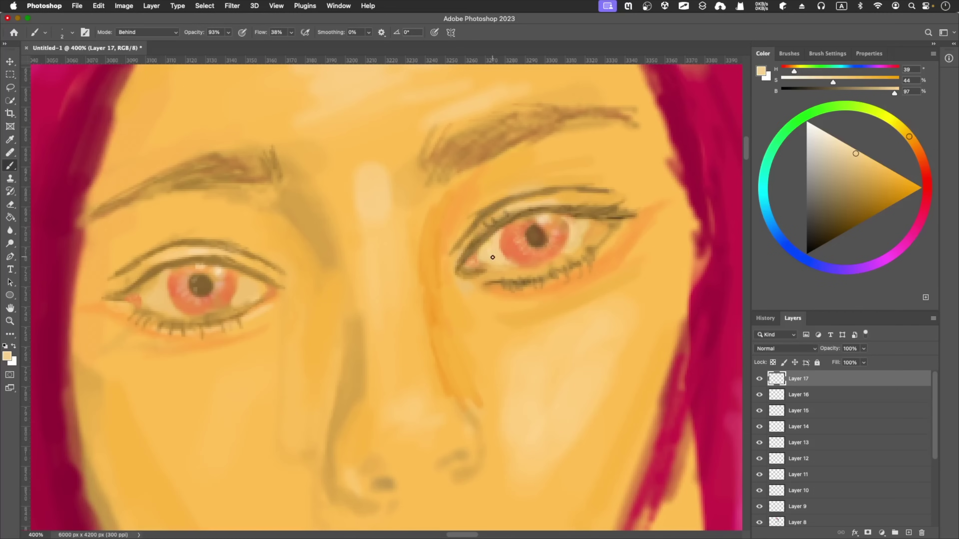
left_click(543, 219, "alt")
key("4")
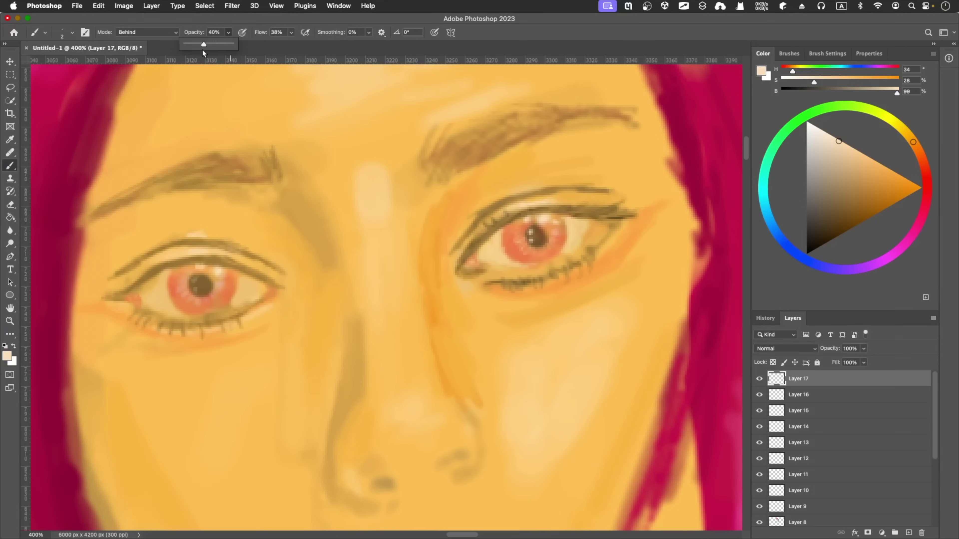
left_click_drag(395, 206, 404, 355)
left_click(403, 426)
key("super+minus")
key("super+minus")
key("super+minus")
key("super+minus")
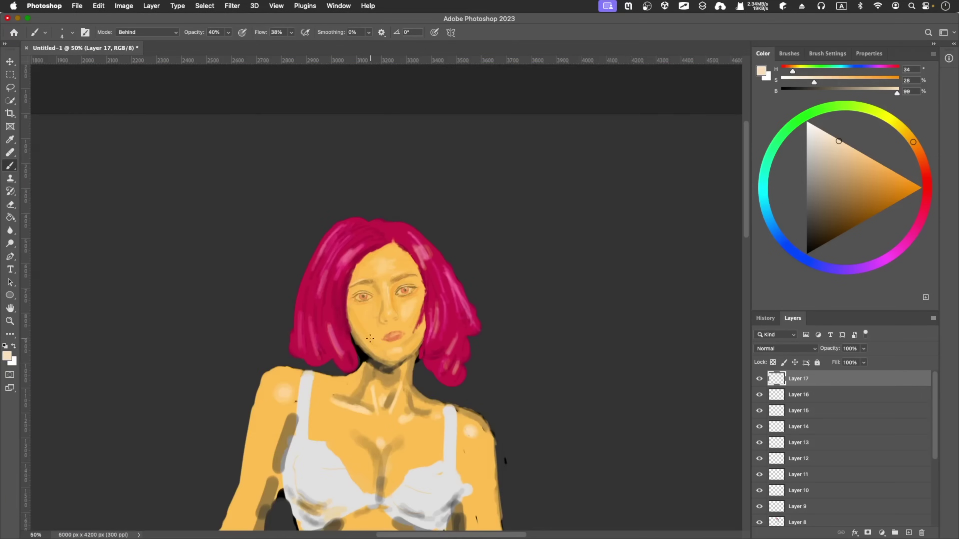
key("super+plus")
Duplicate Group 1 and merge the copy into a single layer.
right_click(792, 378)
left_click(827, 92)
key("Return")
right_click(789, 376)
left_click(820, 439)
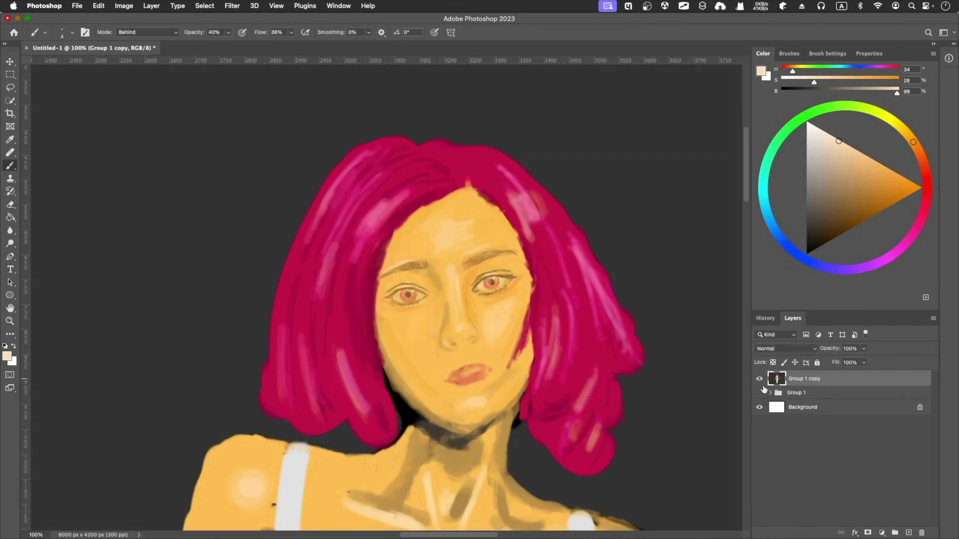
Add a new touch-up layer and try darkening the nostril shadow, then undo it.
left_click(11, 87)
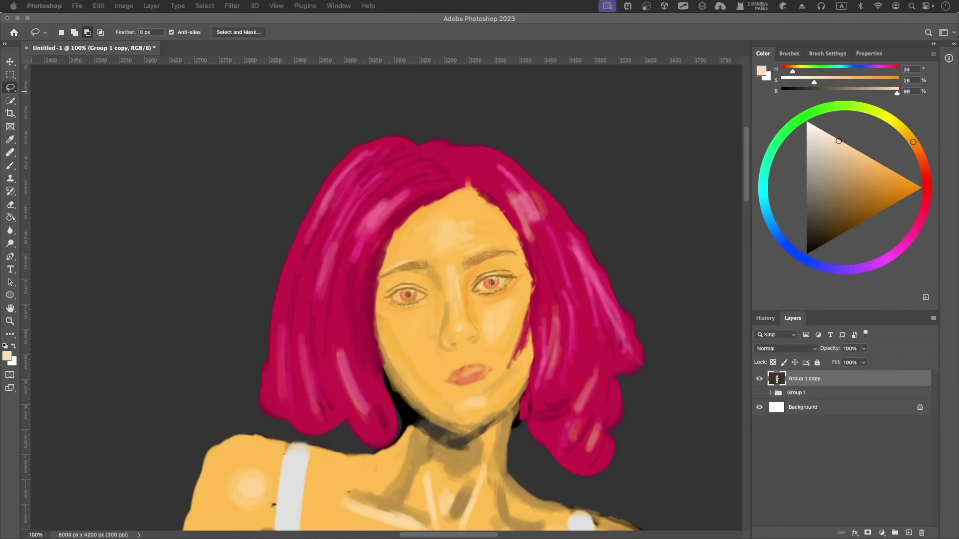
key("b")
left_click(463, 335, "alt")
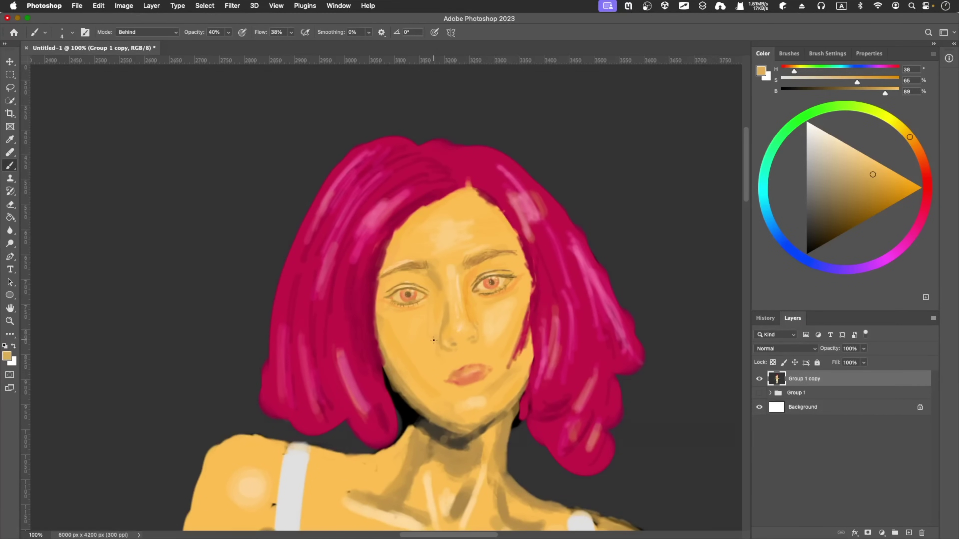
scroll(433, 340, "up", 10)
key("ctrl+shift+alt+n")
scroll(445, 306, "down", 3)
scroll(434, 251, "up", 3)
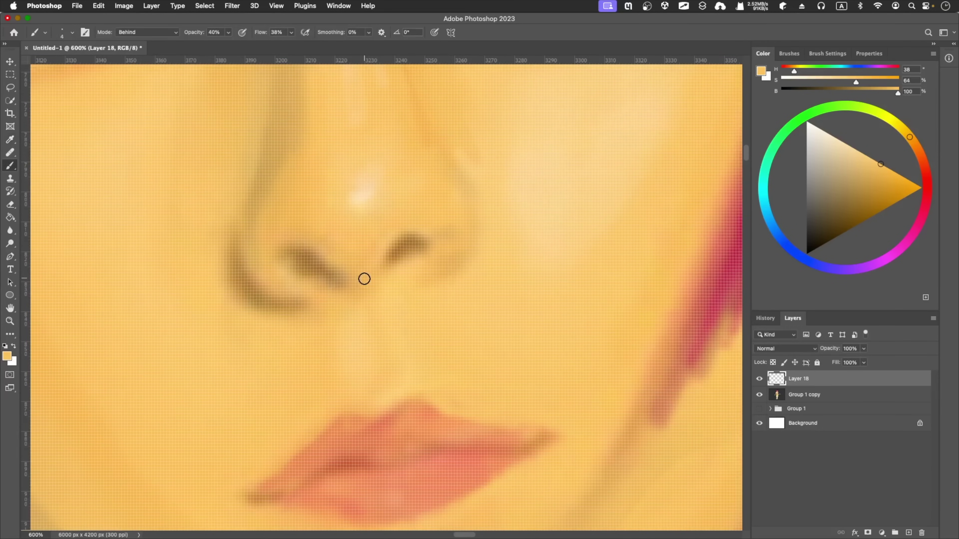
left_click(281, 274, "alt")
left_click_drag(317, 292, 342, 301)
key("ctrl+z")
Switch the brush to Normal mode and clean up the upper lip edge with skin tone.
left_click(332, 287, "alt")
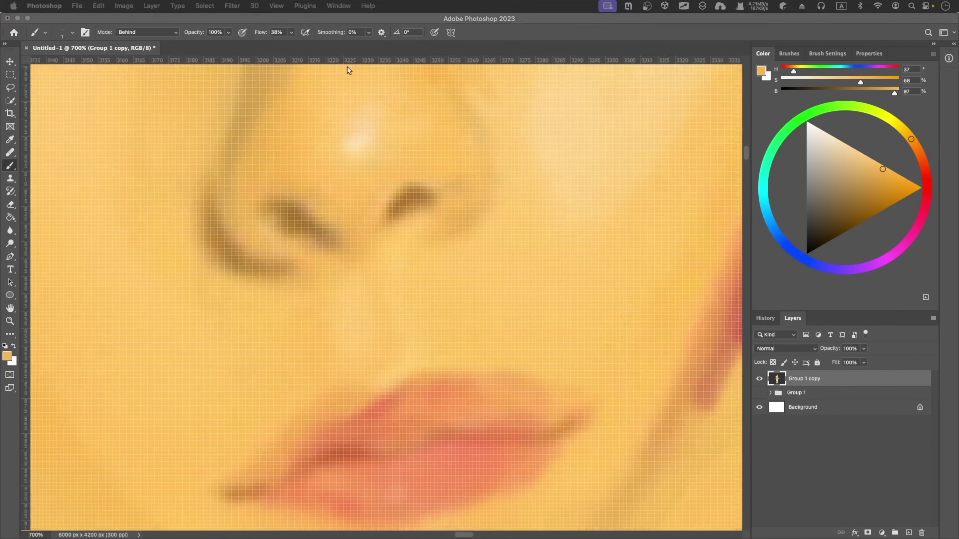
key("shift+alt+n")
left_click(264, 212, "alt")
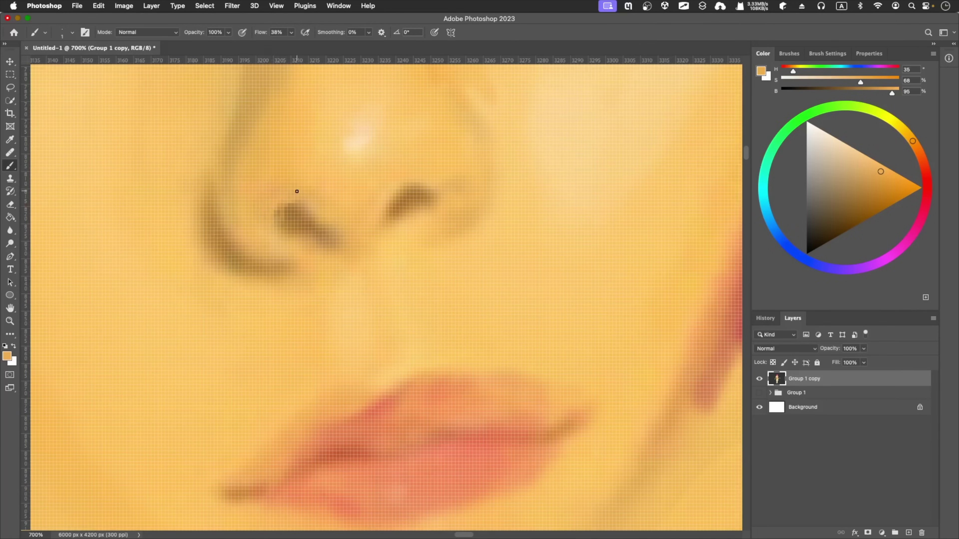
key("bracketright")
left_click(467, 353, "alt")
left_click_drag(467, 353, 561, 458)
Set the brush to Luminosity mode and paint glossy light strokes on the lower lip.
key("ctrl+minus")
key("ctrl+minus")
key("shift+alt+y")
left_click_drag(407, 365, 381, 365)
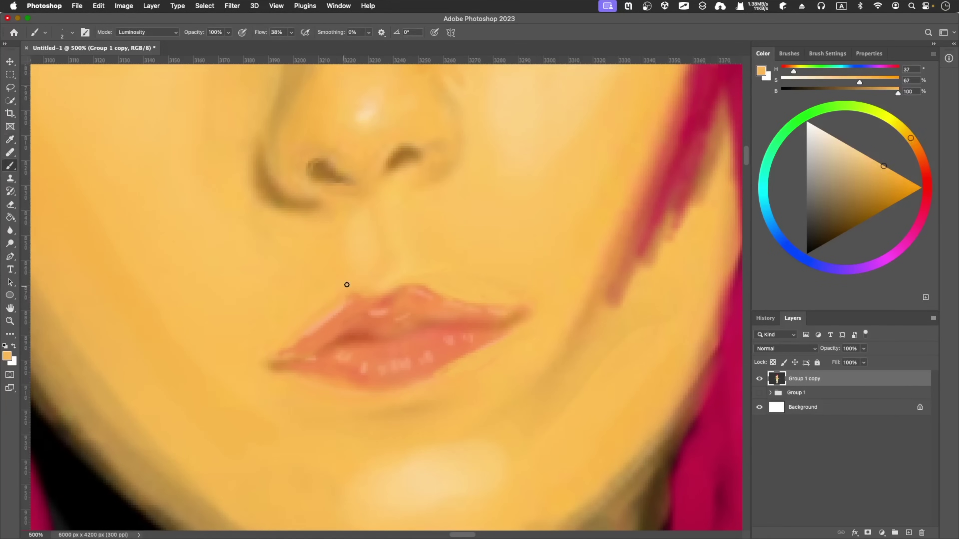
left_click(355, 298, "alt")
key("ctrl+minus")
key("ctrl+minus")
key("ctrl+minus")
scroll(419, 279, "down", 10)
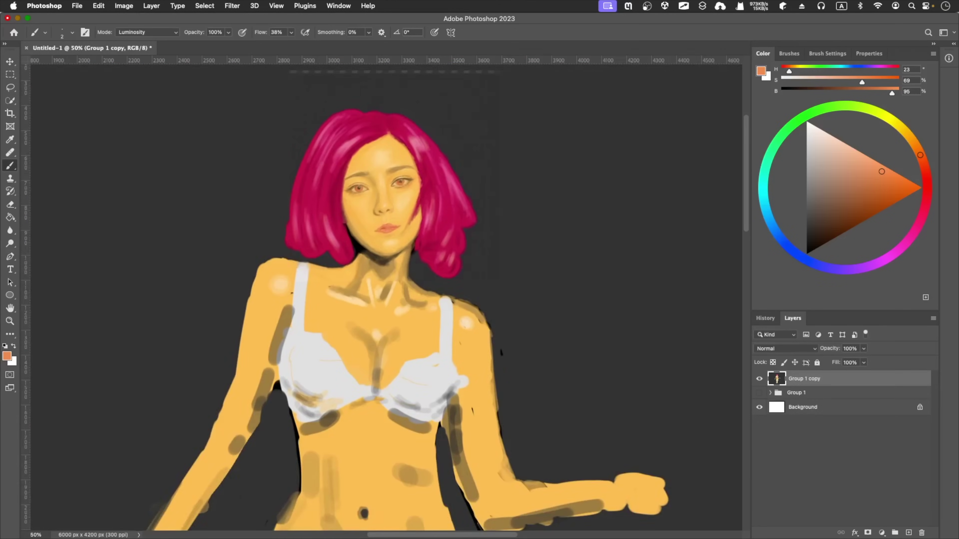
Add a new layer, shade the left waist, then soften the torso and lower abdomen at 45% opacity.
key("ctrl+shift+alt+n")
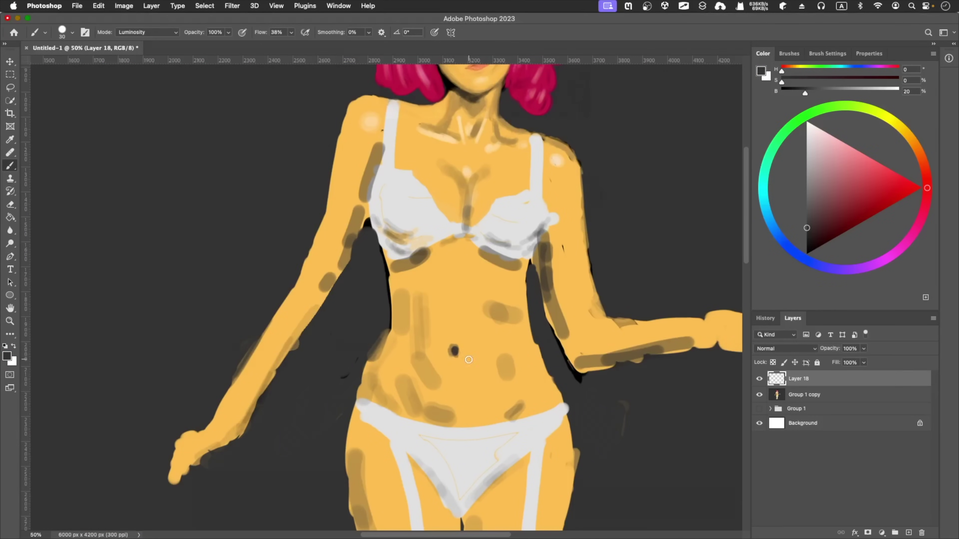
left_click(452, 187, "alt")
left_click(385, 302, "alt")
left_click_drag(391, 308, 357, 377)
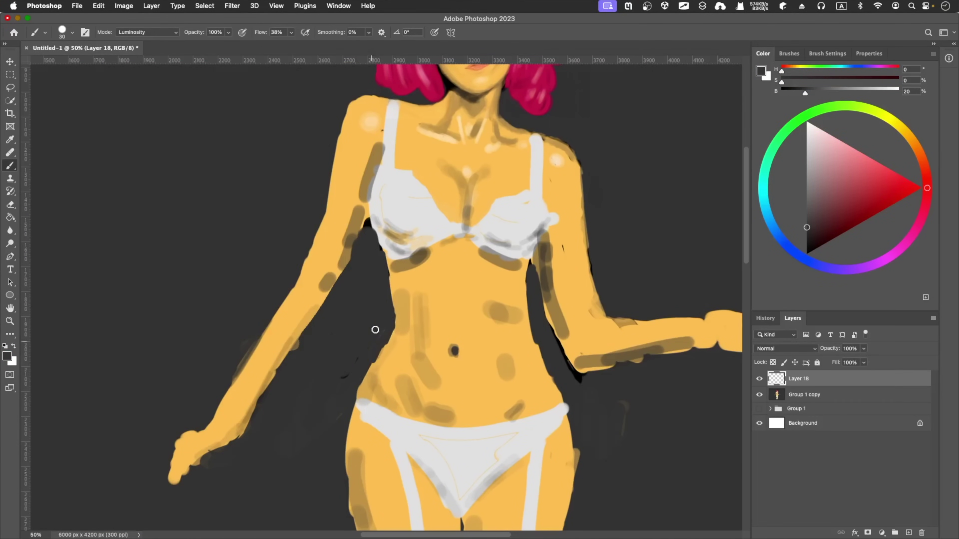
left_click(532, 332, "alt")
key("4")
key("5")
mouse_move(398, 291)
left_mouse_down()
mouse_move(487, 393)
mouse_move(472, 299)
left_mouse_up()
left_click(427, 410, "alt")
left_click_drag(435, 416, 396, 374)
mouse_move(475, 355)
left_mouse_down()
mouse_move(451, 369)
mouse_move(468, 350)
left_mouse_up()
Model the navel and abdomen with light, shadow and ochre strokes using a smaller brush at 71% opacity.
left_click(461, 354, "alt")
key("bracketleft")
key("bracketleft")
key("7")
key("1")
left_click(467, 347, "alt")
left_click(467, 352, "alt")
left_click_drag(486, 279, 472, 260)
left_click_drag(517, 374, 540, 393)
left_click(474, 357, "alt")
left_click_drag(464, 272, 463, 325)
left_click(479, 279, "alt")
left_click_drag(472, 272, 479, 300)
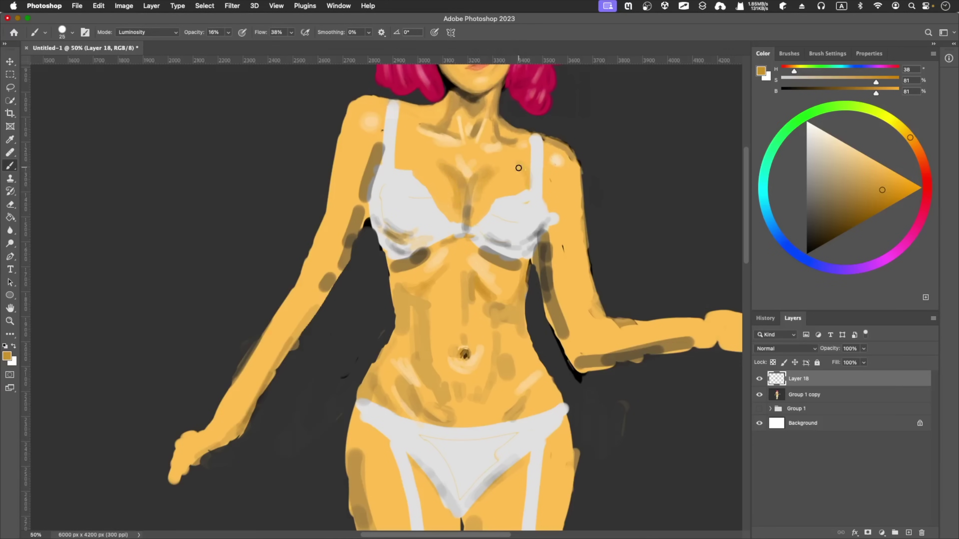
Add light strokes along the left arm and brighten its edge at 31% opacity.
left_click(361, 232, "alt")
mouse_move(372, 149)
left_mouse_down()
mouse_move(334, 271)
mouse_move(353, 291)
left_mouse_up()
key("3")
key("1")
left_click(364, 162, "alt")
left_click_drag(363, 161, 361, 200)
Highlight the right arm and forearm with orange skin strokes using a size 10 brush.
key("bracketleft")
key("bracketleft")
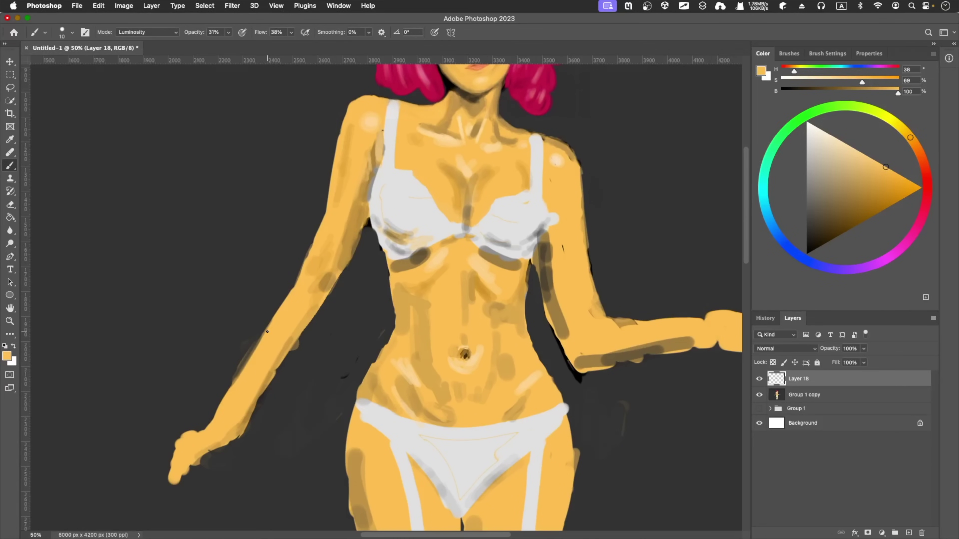
left_click(552, 215, "alt")
key("i")
left_click(566, 202)
key("b")
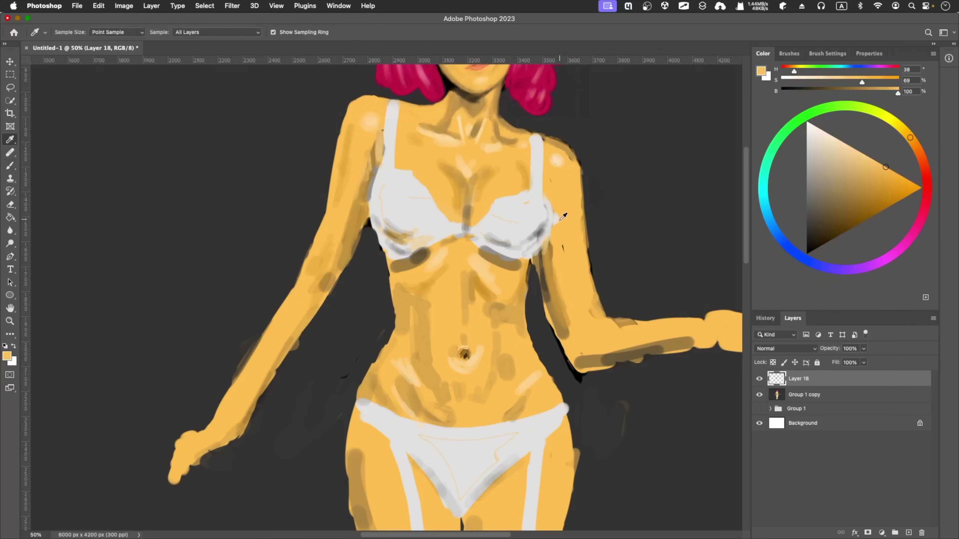
left_click_drag(568, 202, 572, 291)
left_click_drag(574, 185, 676, 340)
left_click_drag(567, 296, 594, 324)
Shade the right forearm and upper arm, then add an empty Layer 19 above Layer 18.
left_click(594, 324, "alt")
key("bracketleft")
mouse_move(582, 363)
left_mouse_down()
mouse_move(694, 344)
mouse_move(582, 275)
mouse_move(582, 174)
left_mouse_up()
left_click_drag(580, 174, 597, 318)
left_click(585, 309, "alt")
left_click(448, 171, "alt")
key("bracketright")
key("bracketright")
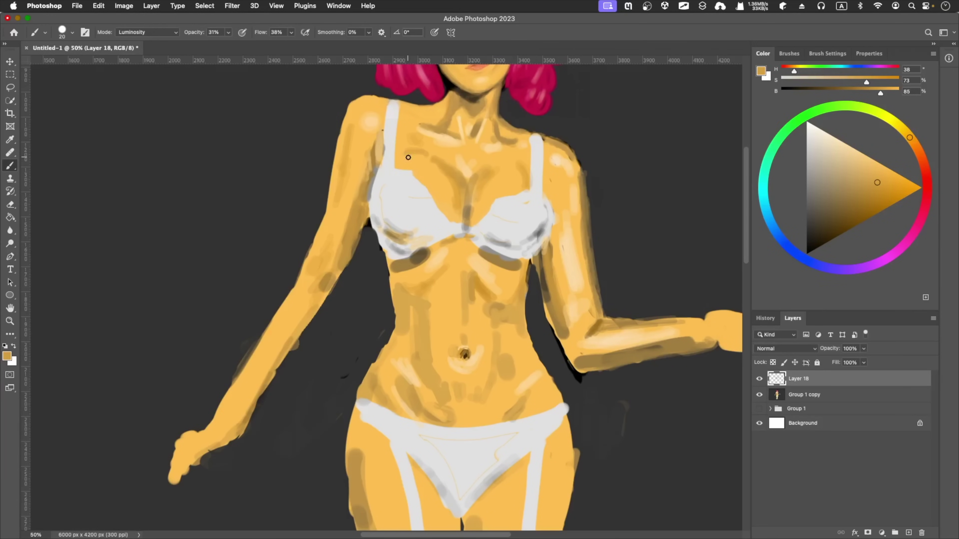
left_click(499, 99, "alt")
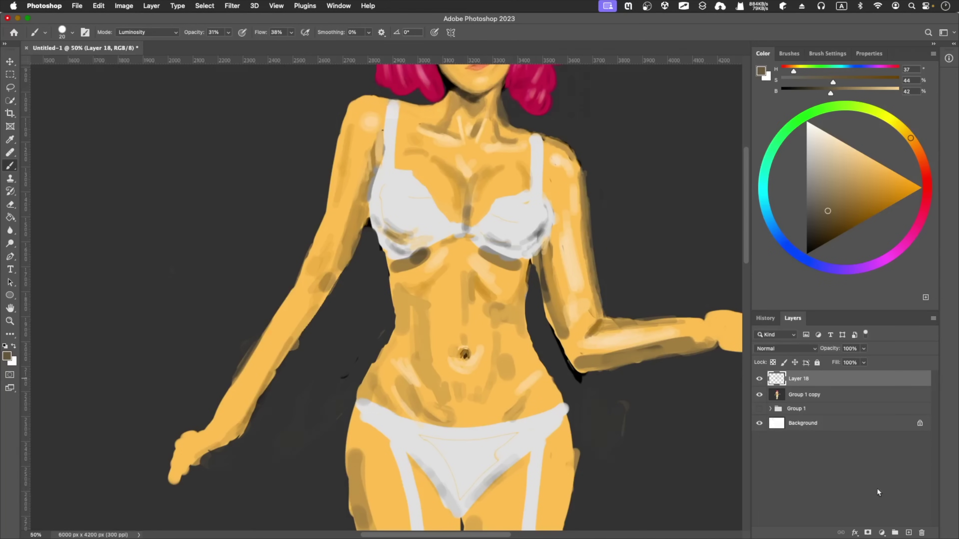
key("super+shift+alt+n")
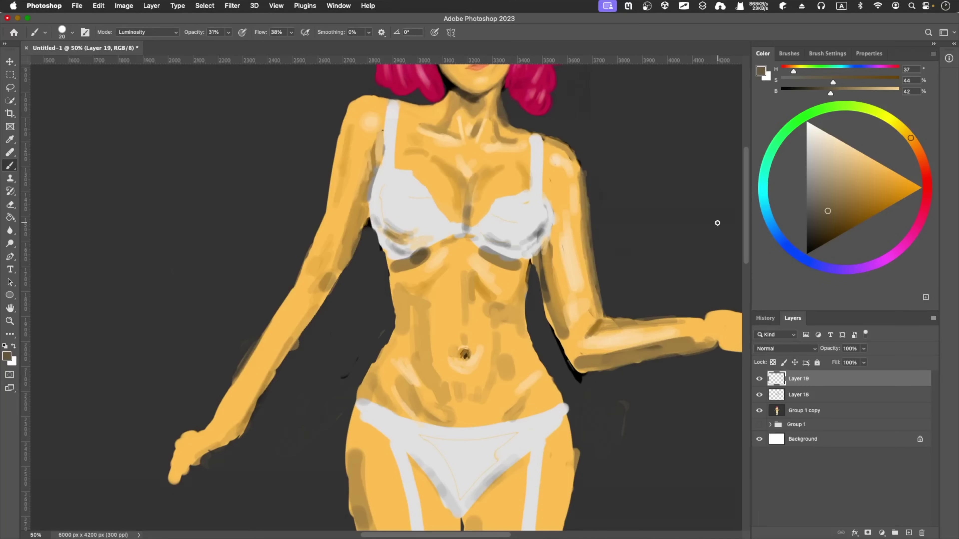
Choose a round wet oil Mixer Brush preset and blend the neck with tan.
left_click(789, 53)
scroll(811, 208, "down", 5)
scroll(811, 208, "down", 2)
left_click(812, 238)
key("super+shift+alt+n")
left_click(812, 261)
left_click(500, 114, "alt")
left_click(460, 125, "alt")
left_click_drag(476, 130, 481, 113)
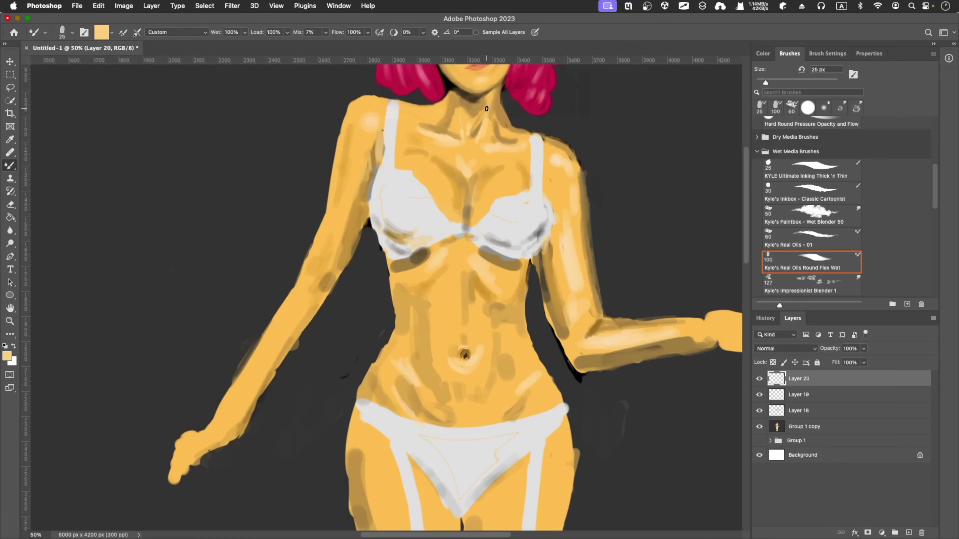
At 30 px and 47% wetness, paint grey shadow under both bra cups.
key("bracketleft")
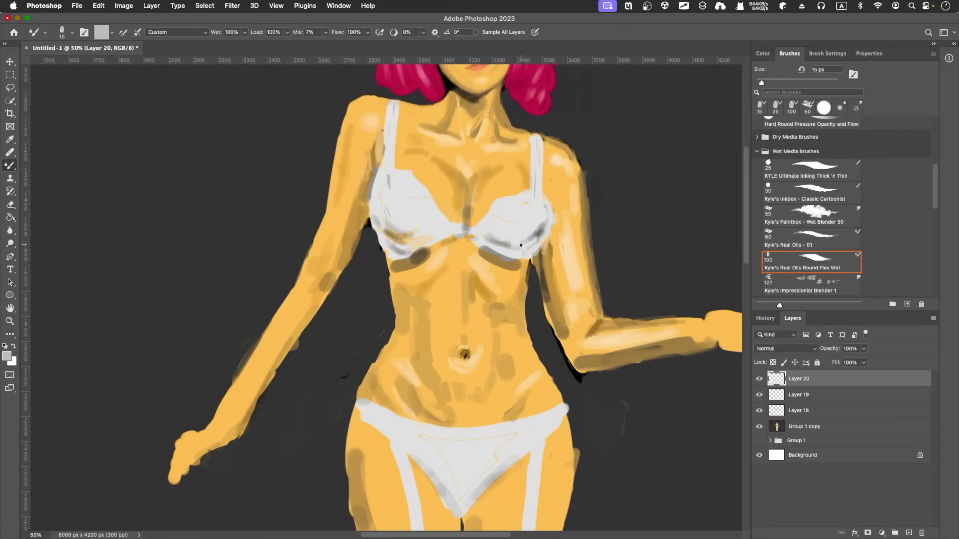
key("4")
key("7")
key("bracketright")
key("bracketright")
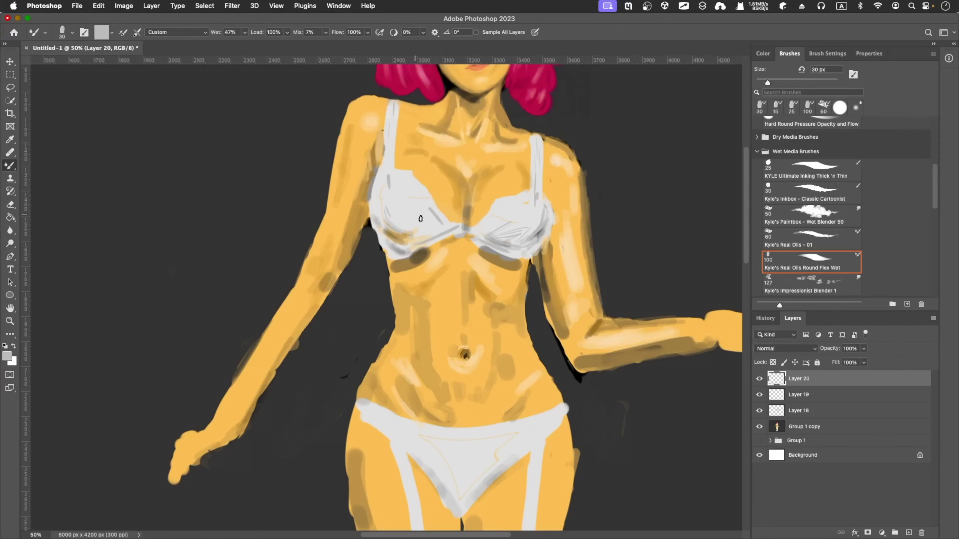
left_click_drag(381, 241, 526, 257)
key("bracketright")
left_click(399, 268, "alt")
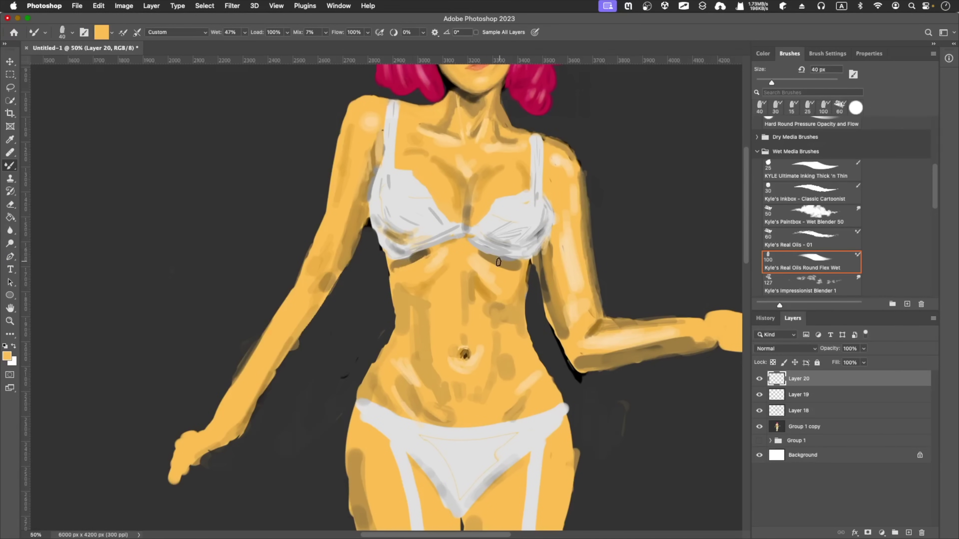
Pick a bright then a darker skin orange and switch to a wetter brush preset.
key("F6")
left_click(525, 288, "alt")
left_click(397, 278, "alt")
left_click(467, 312, "alt")
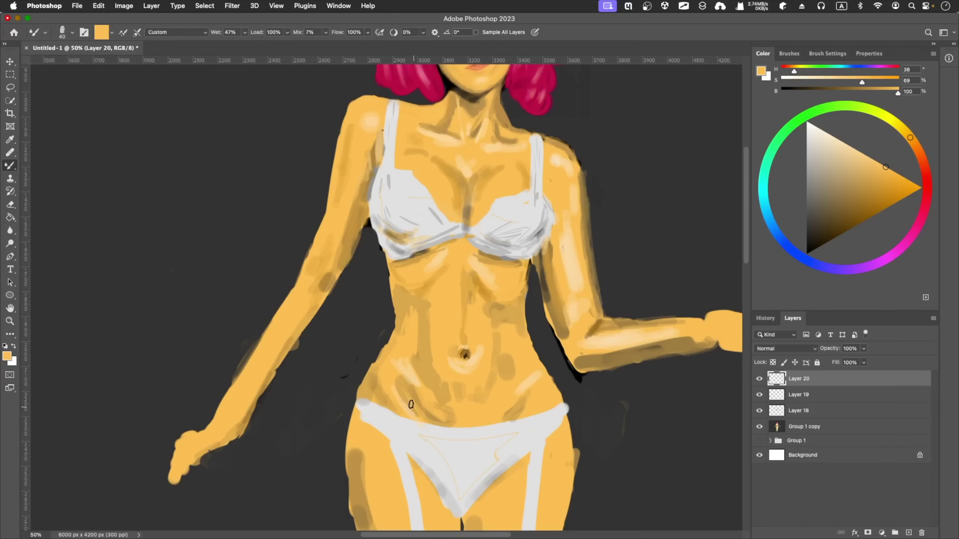
left_click(407, 396, "alt")
key("F5")
key("period")
left_click(499, 407, "alt")
key("F6")
left_click(512, 370, "alt")
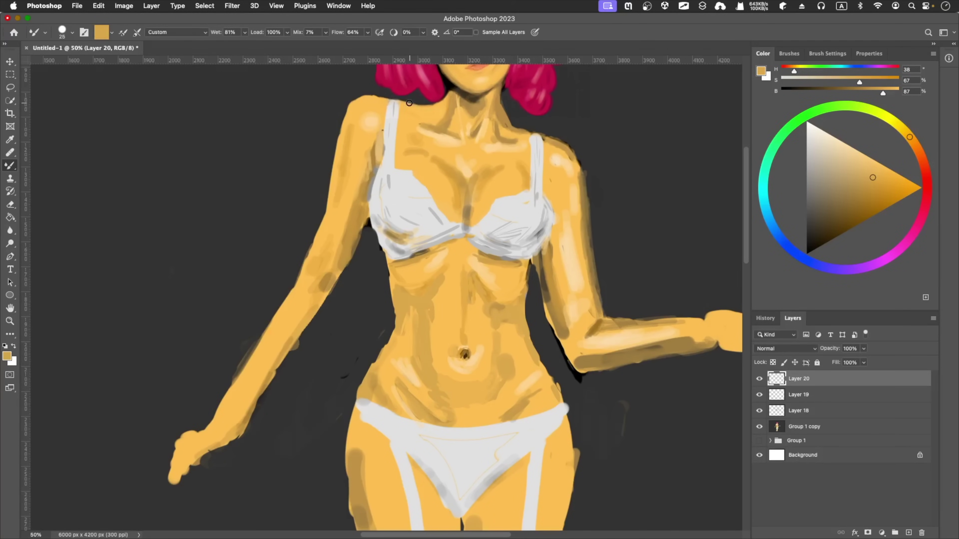
Shade grey where the left arm meets the bra and resample orange skin tones.
left_click(371, 159, "alt")
left_click_drag(371, 159, 366, 193)
left_click(368, 177, "alt")
left_click(365, 195, "alt")
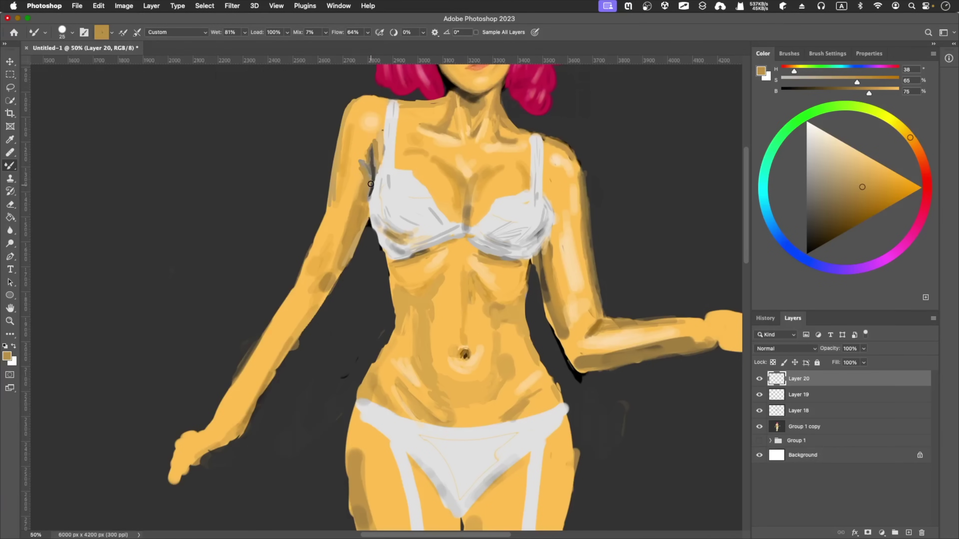
left_click(559, 201, "alt")
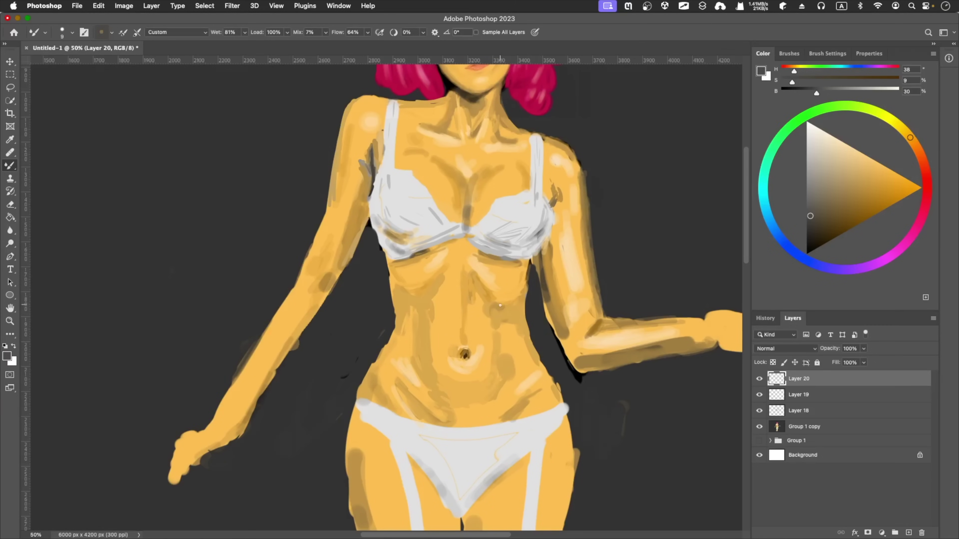
left_click(500, 305, "alt")
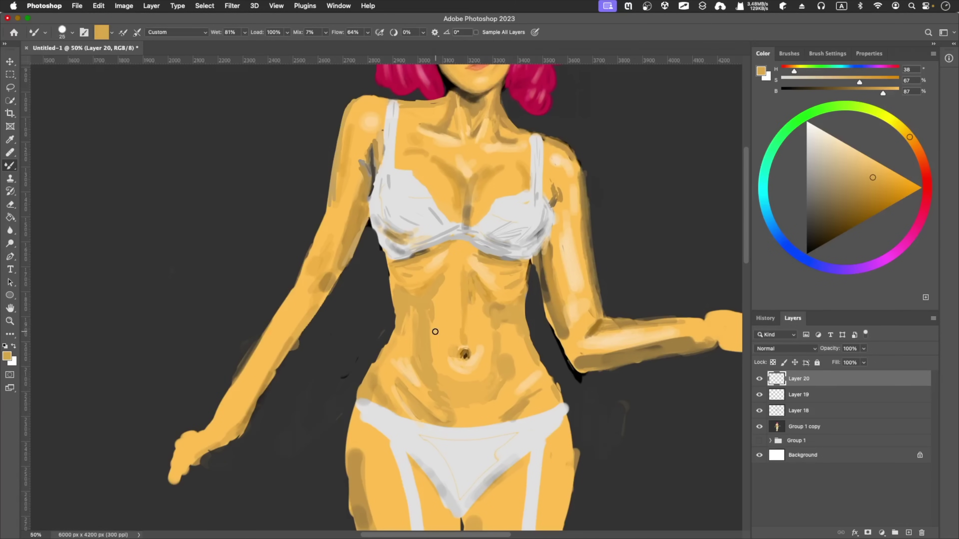
With Hard Round Pressure Size on Wet mixing, extend the right forearm in orange and reshape its tip.
left_click(789, 53)
left_click(811, 210)
left_click(176, 32)
left_click(174, 163)
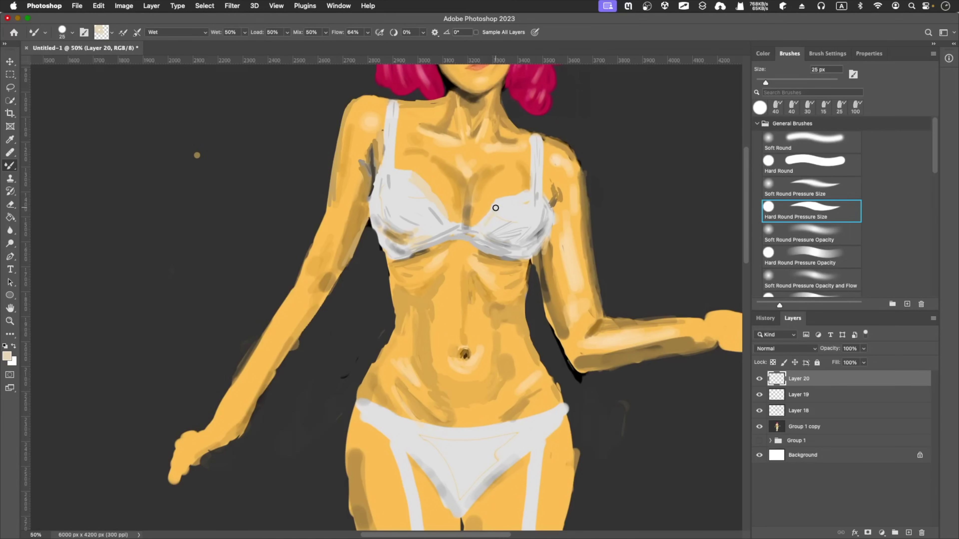
scroll(539, 87, "right", 5)
key("bracketright")
key("bracketright")
left_click_drag(596, 321, 672, 340)
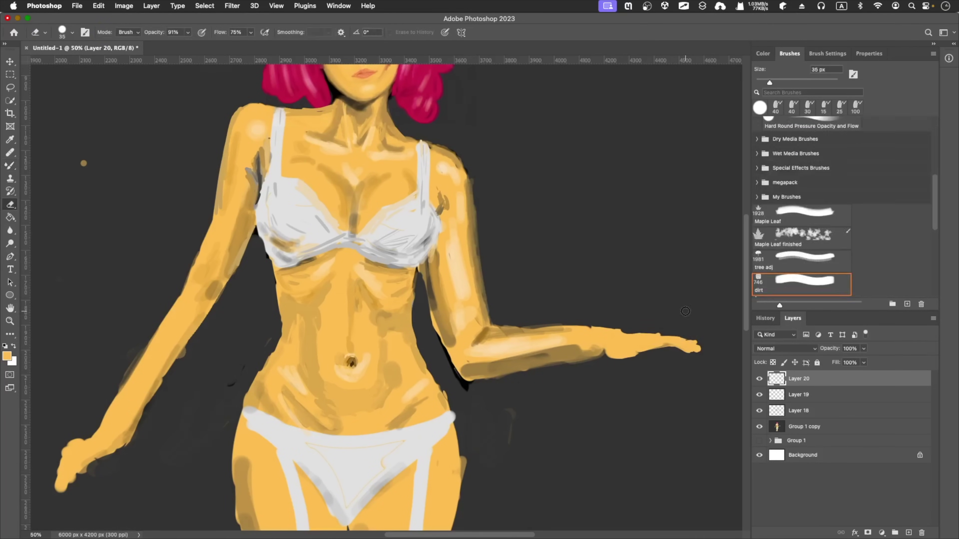
left_click_drag(673, 342, 650, 321)
Smudge darker tones along the forearm underside and paint a light peach highlight along it.
left_click(647, 351, "alt")
key("bracketleft")
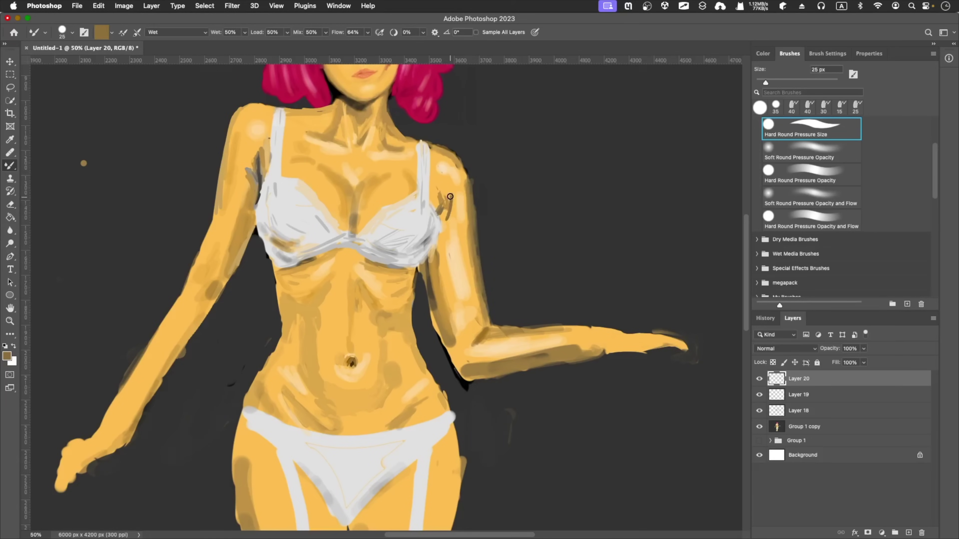
mouse_move(491, 374)
left_mouse_down()
mouse_move(627, 351)
mouse_move(623, 334)
mouse_move(732, 306)
left_mouse_up()
key("bracketright")
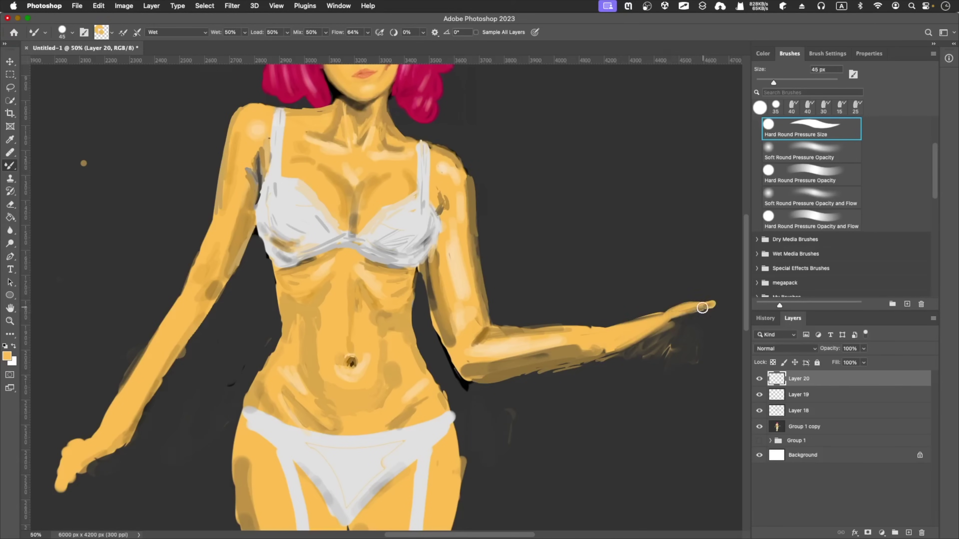
scroll(604, 340, "right", 3)
key("bracketleft")
key("bracketleft")
left_click(480, 345, "alt")
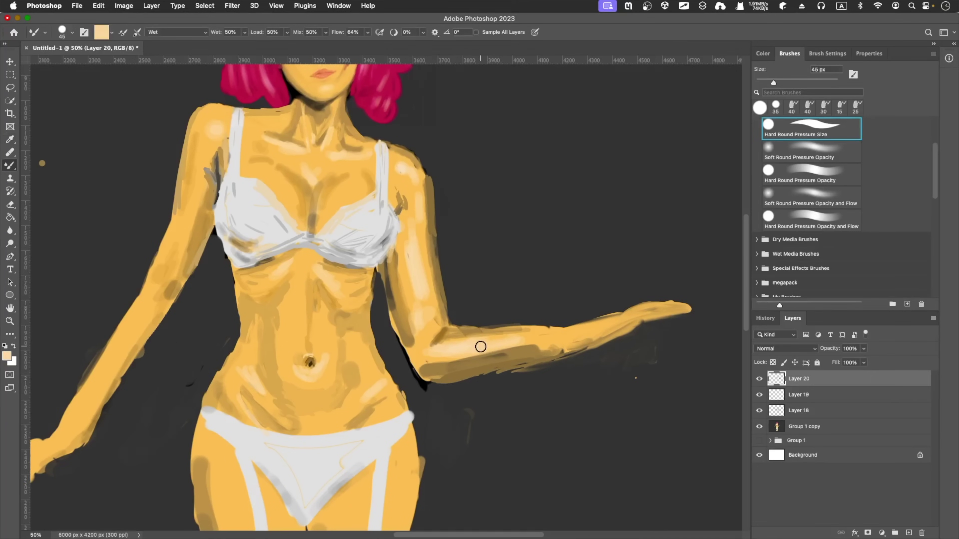
left_click_drag(479, 345, 646, 310)
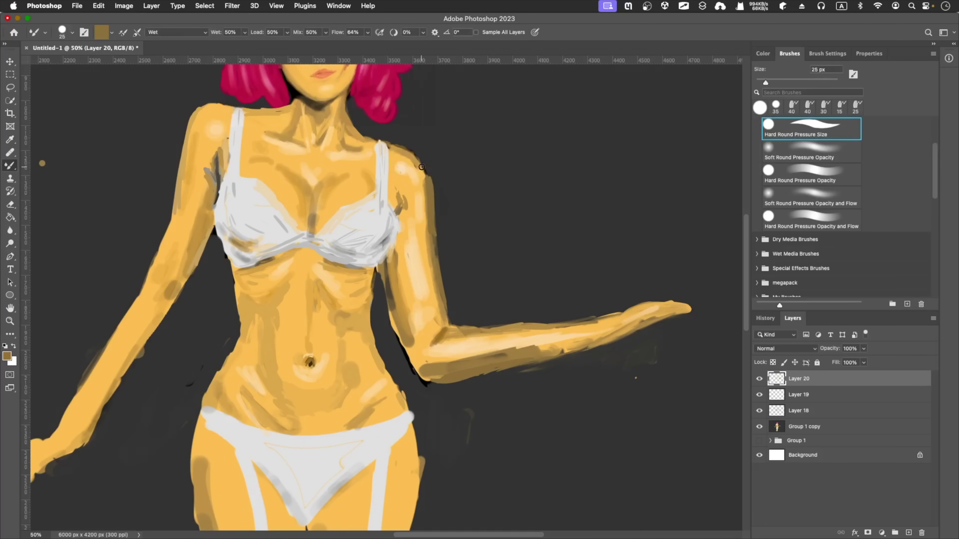
Switch mixing to Very Wet and sample hand orange, background grey and light orange tones.
key("F6")
left_click(440, 236, "alt")
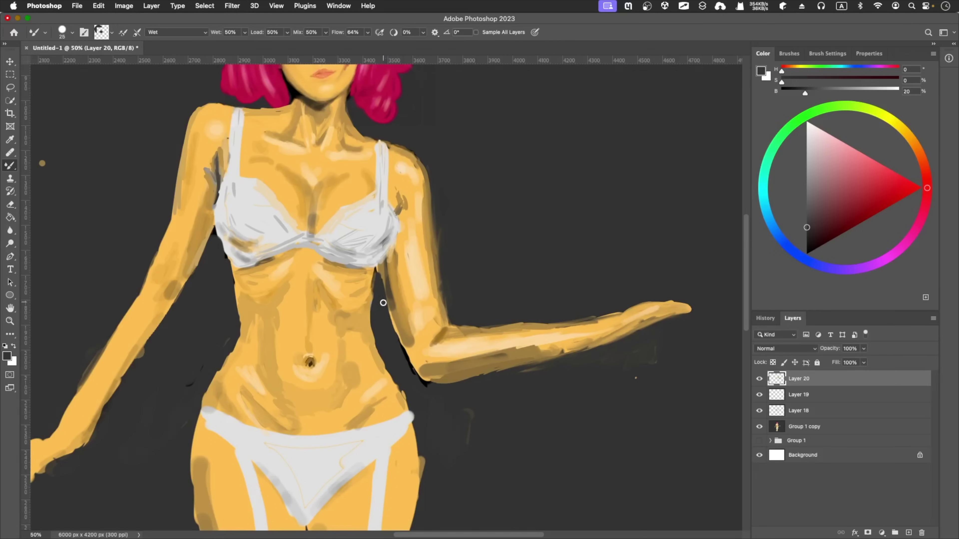
left_click(653, 322, "alt")
key("0")
key("shift+0")
left_click(660, 316, "alt")
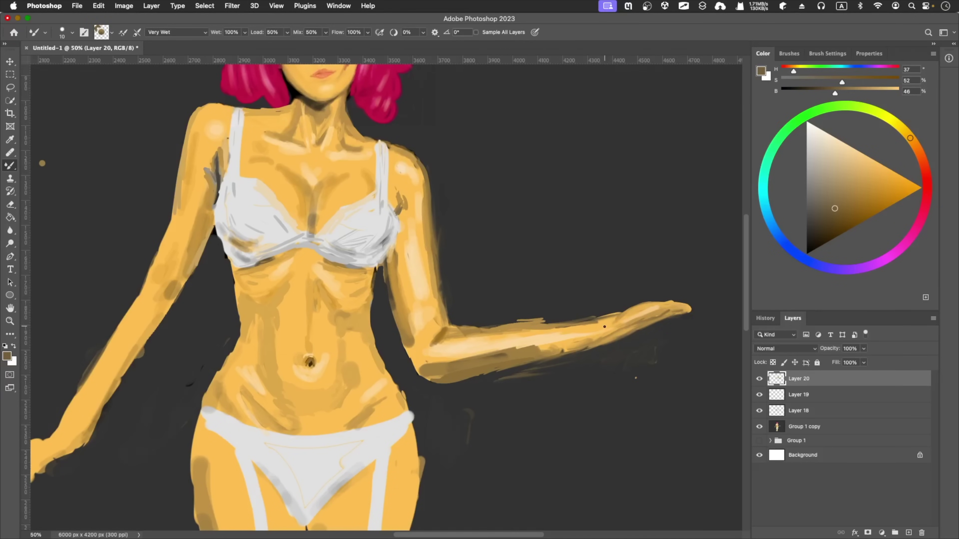
left_click(638, 302, "alt")
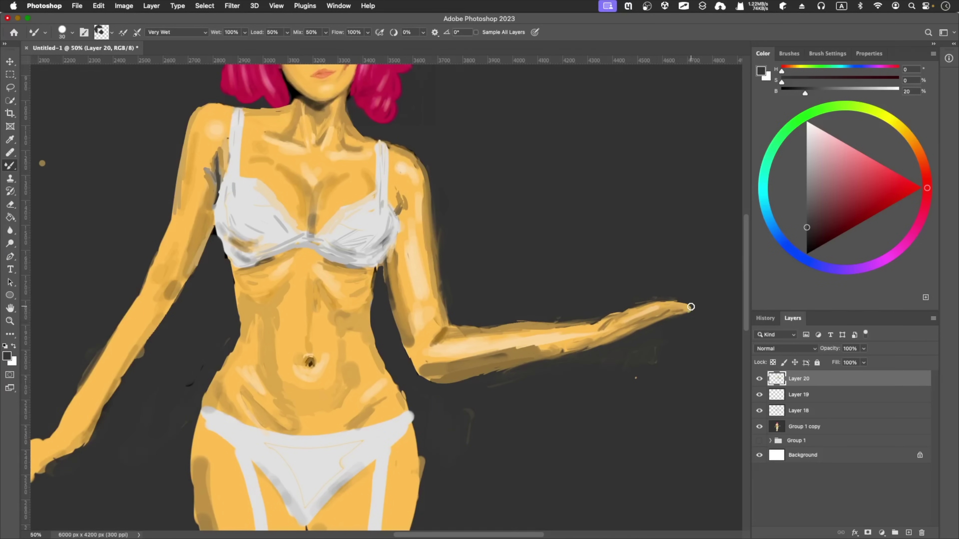
left_click(506, 353, "alt")
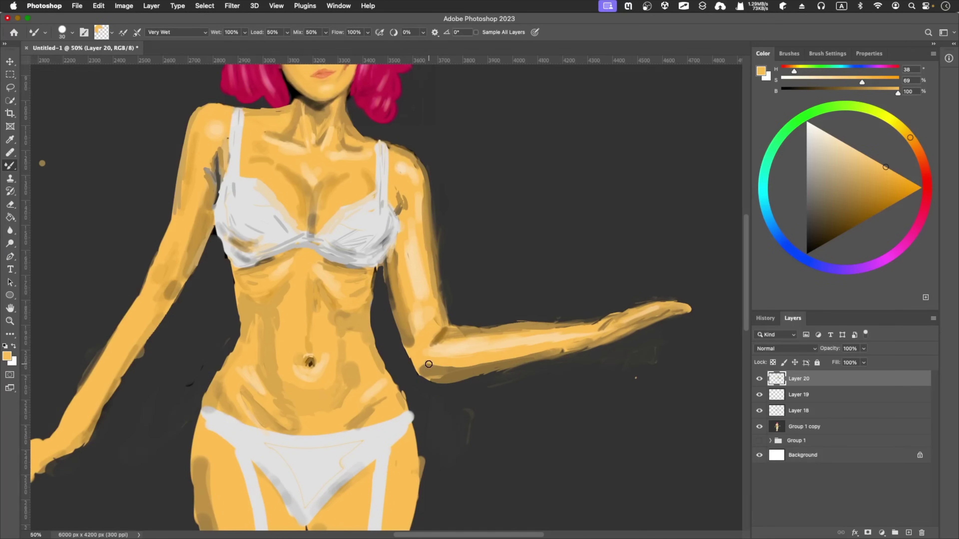
Paint a darker stroke along the torso edge and load the brush with pale peach.
key("i")
left_click(379, 311)
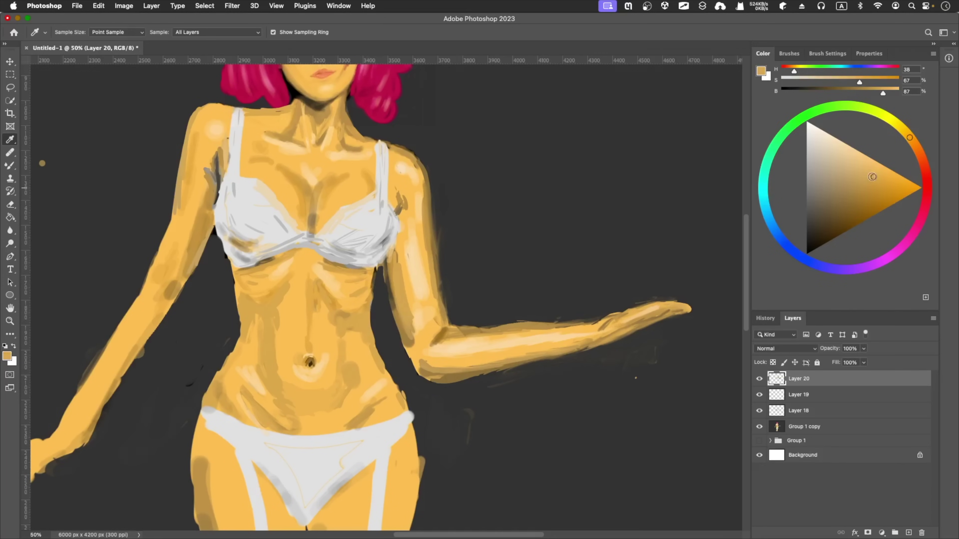
left_click_drag(228, 264, 235, 333)
left_click(112, 33)
left_click(789, 53)
left_click(864, 54)
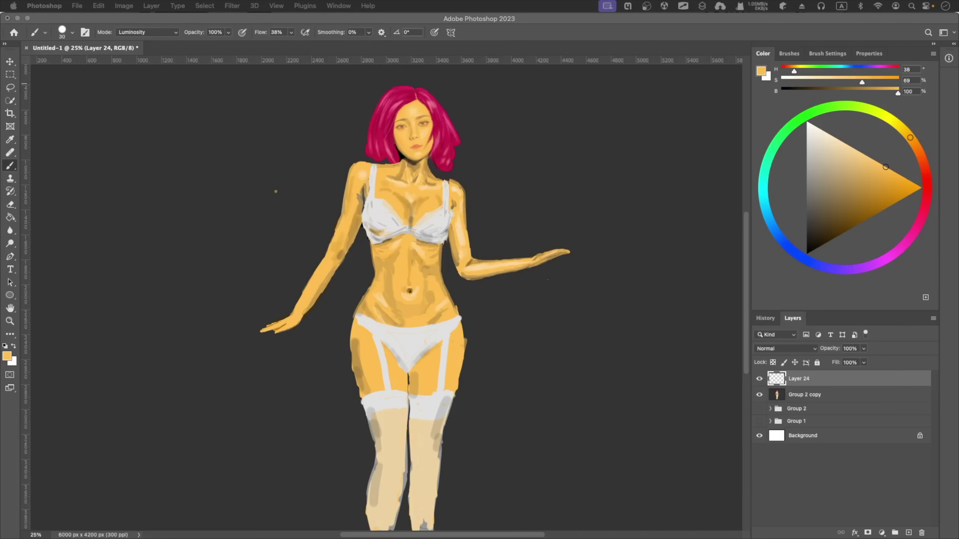
On Layer 24, sample light grey and thigh-orange tones with an enlarged brush.
scroll(460, 364, "up", 3)
scroll(484, 378, "up", 2)
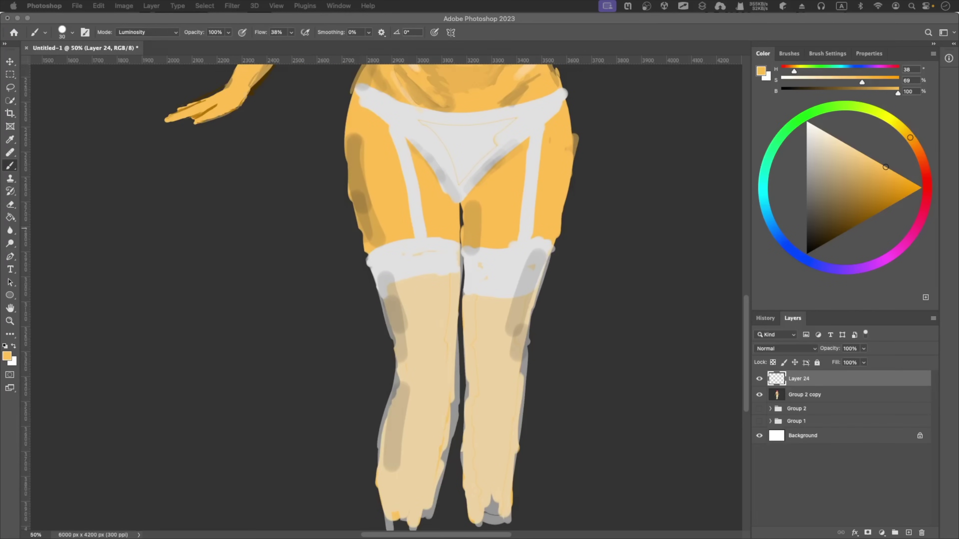
left_click(438, 143, "alt")
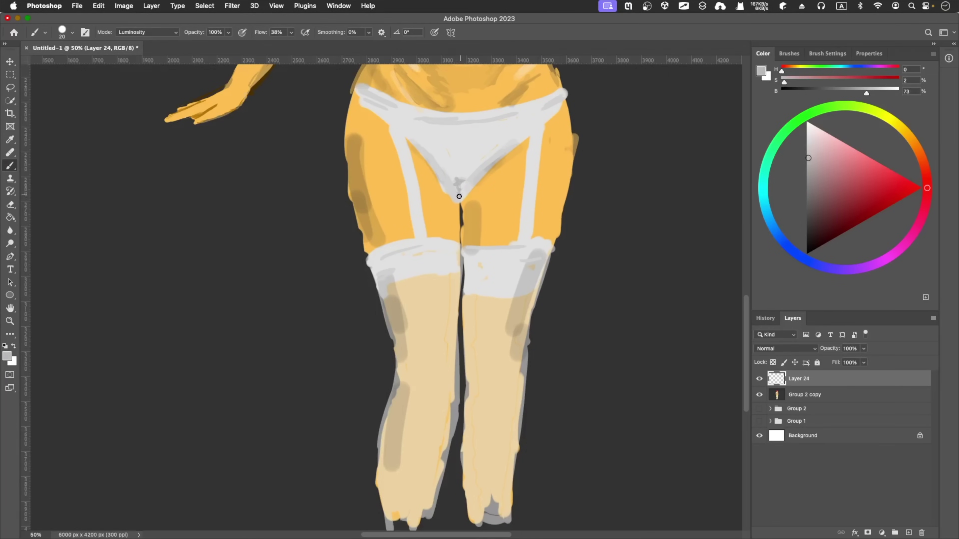
key("bracketright")
key("alt+bracketleft")
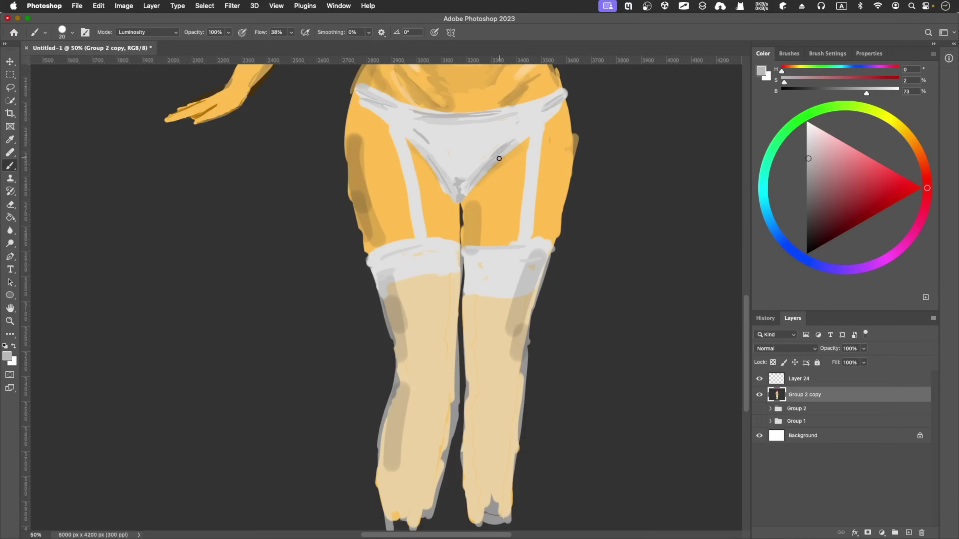
key("alt+bracketright")
key("bracketright")
key("bracketright")
key("bracketright")
left_click(453, 171, "alt")
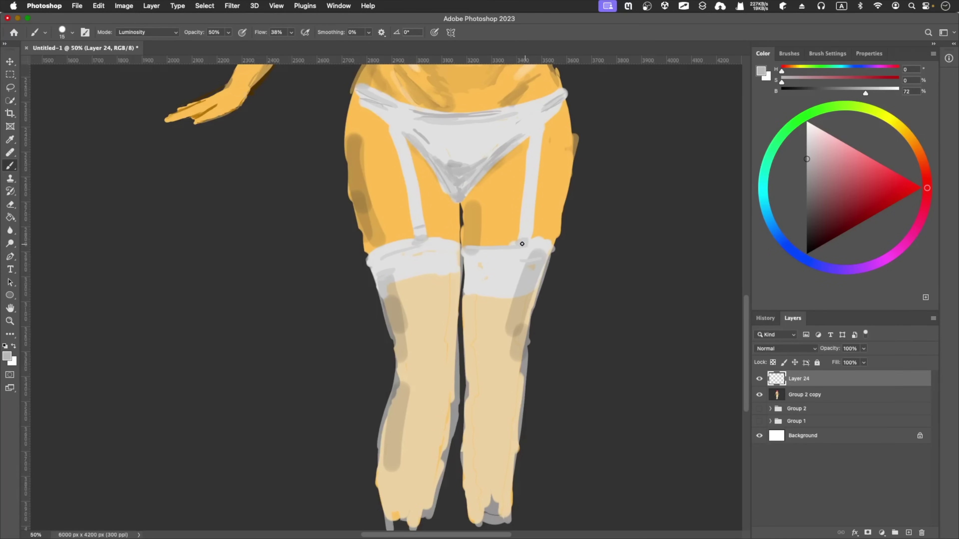
left_click(472, 223, "alt")
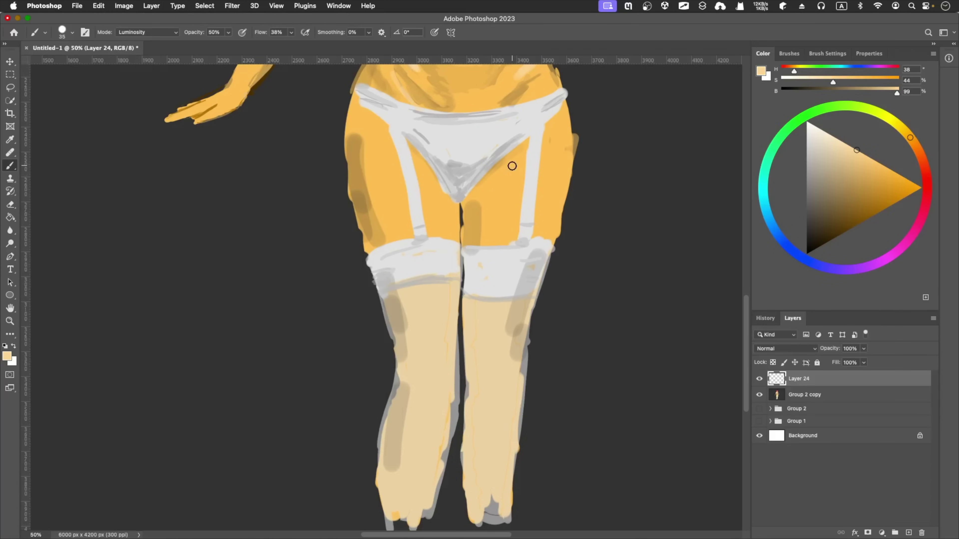
Paint four light vertical strokes across the thighs and a small dark mark on the leg.
left_click_drag(507, 159, 510, 231)
left_click_drag(562, 136, 558, 234)
left_click_drag(404, 132, 400, 227)
left_click_drag(359, 120, 356, 214)
left_click(494, 334, "alt")
key("bracketleft")
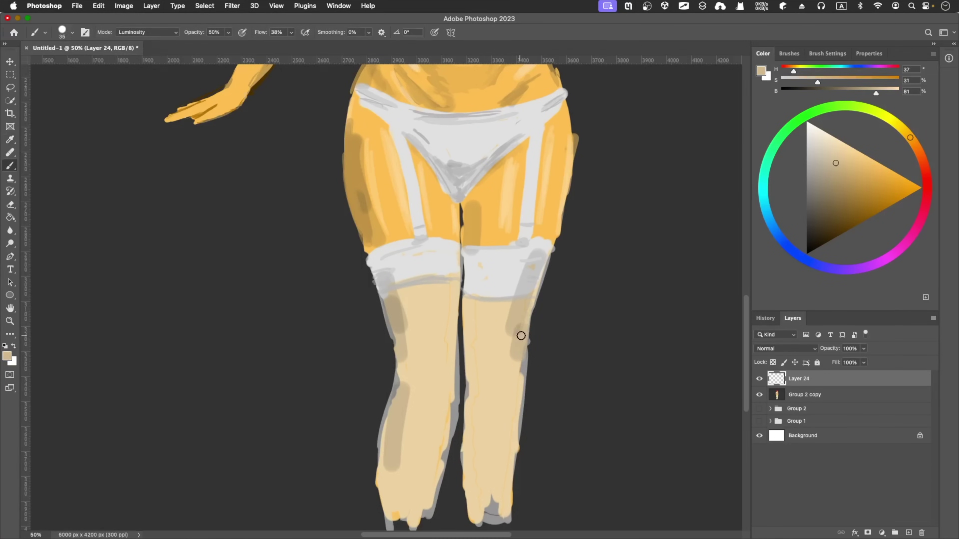
left_click_drag(471, 397, 507, 384)
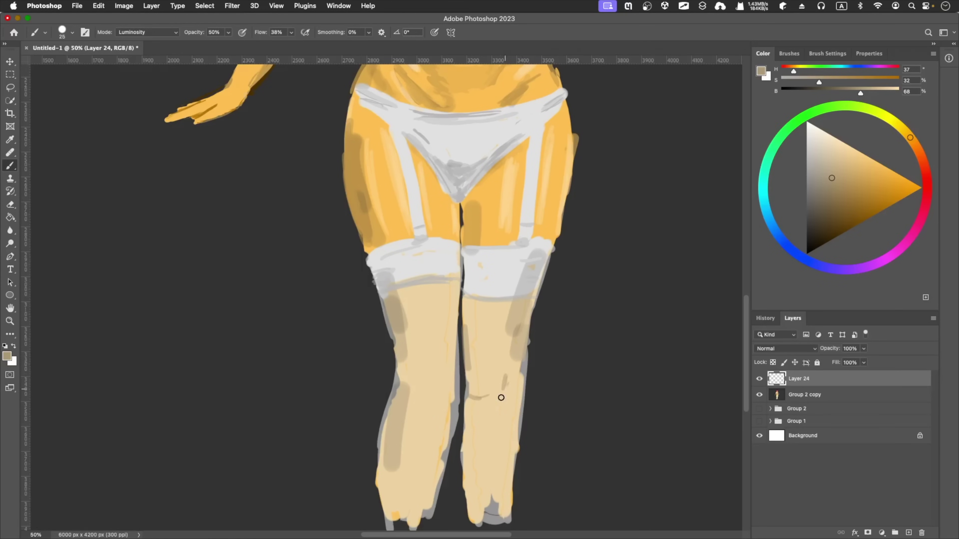
Cover the left leg's dark stripe and paint pale cream highlights down both stockings.
left_click(430, 363, "alt")
left_click_drag(401, 418, 393, 456)
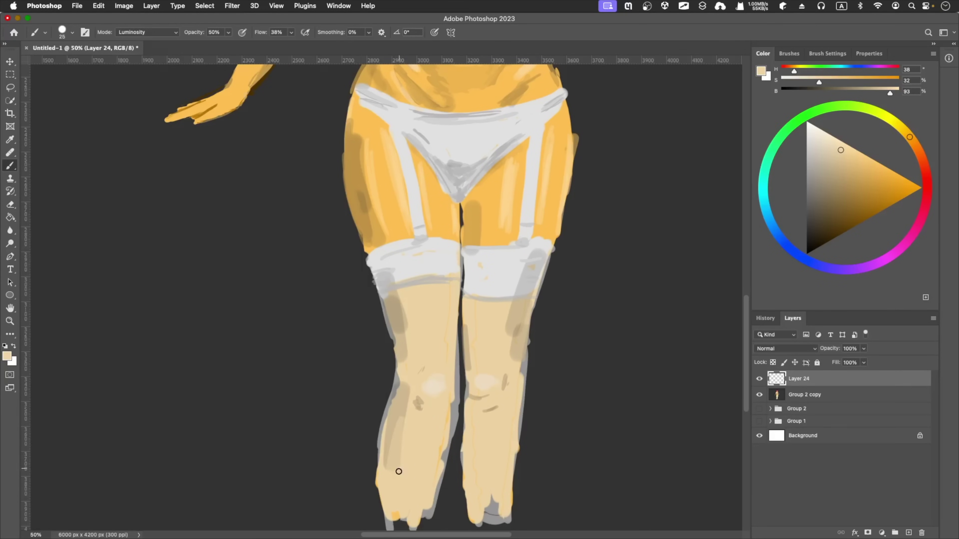
left_click_drag(522, 307, 507, 337)
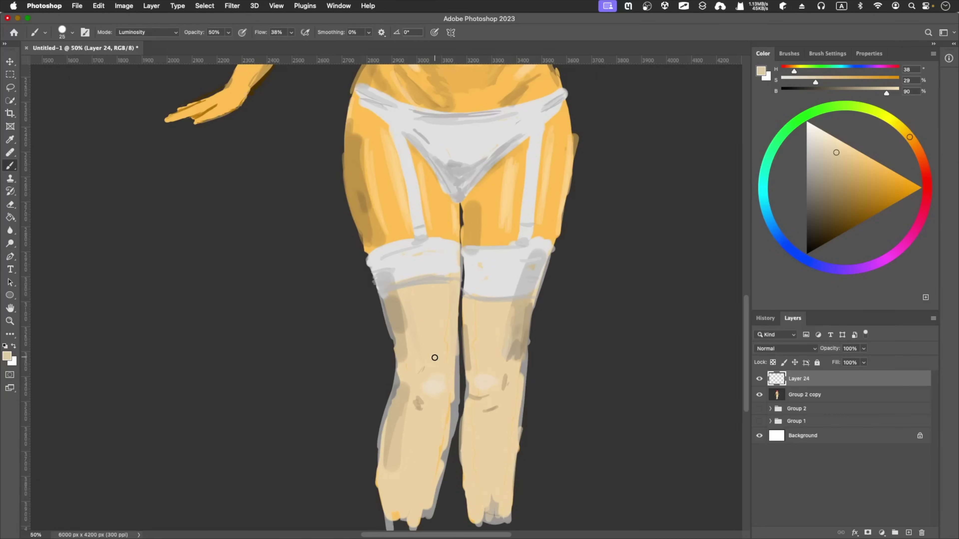
left_click(399, 274, "alt")
left_click(481, 344, "alt")
left_click_drag(487, 359, 496, 306)
left_click_drag(430, 355, 426, 297)
left_click_drag(421, 423, 413, 491)
left_click_drag(487, 423, 408, 500)
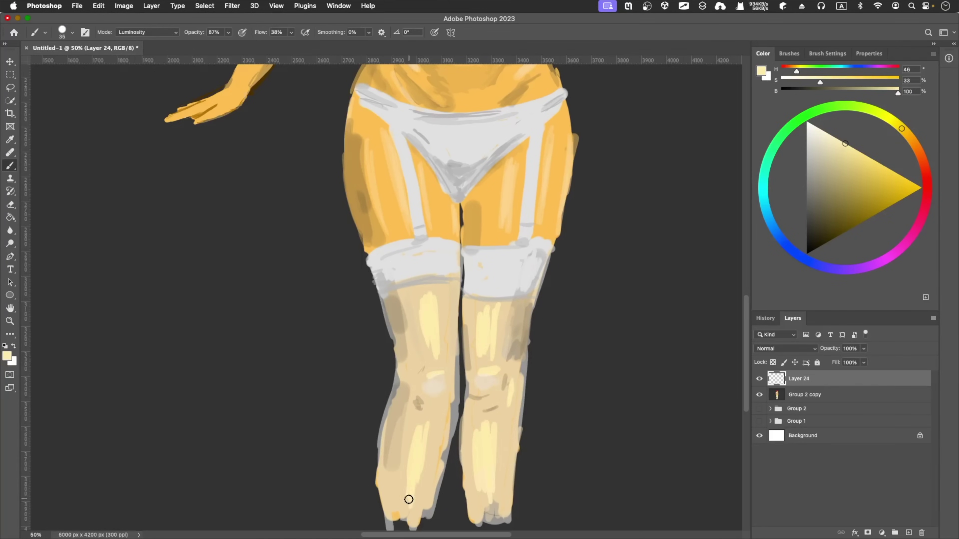
key("super+0")
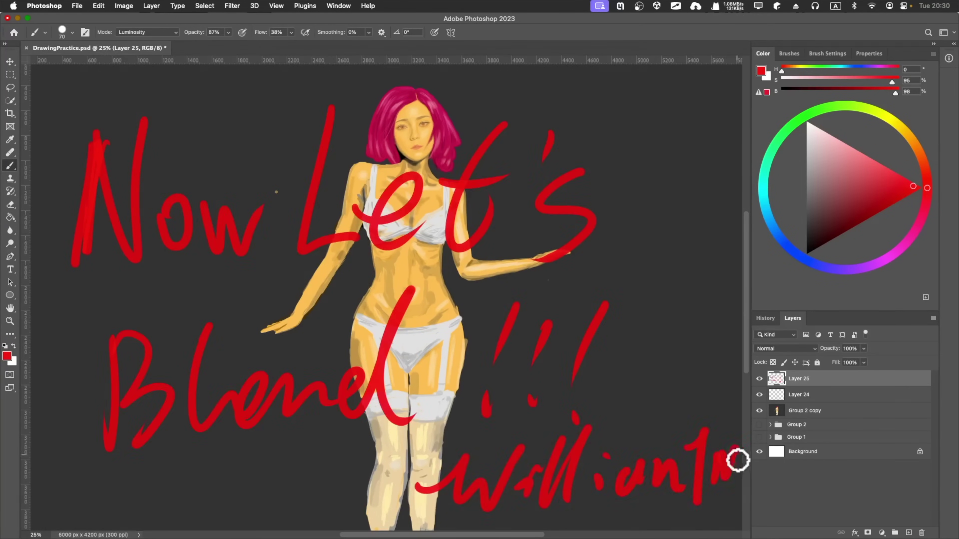
Switch to the Mixer Brush and sample the torso's skin yellow for blending.
key("shift+b")
left_click(399, 287, "alt")
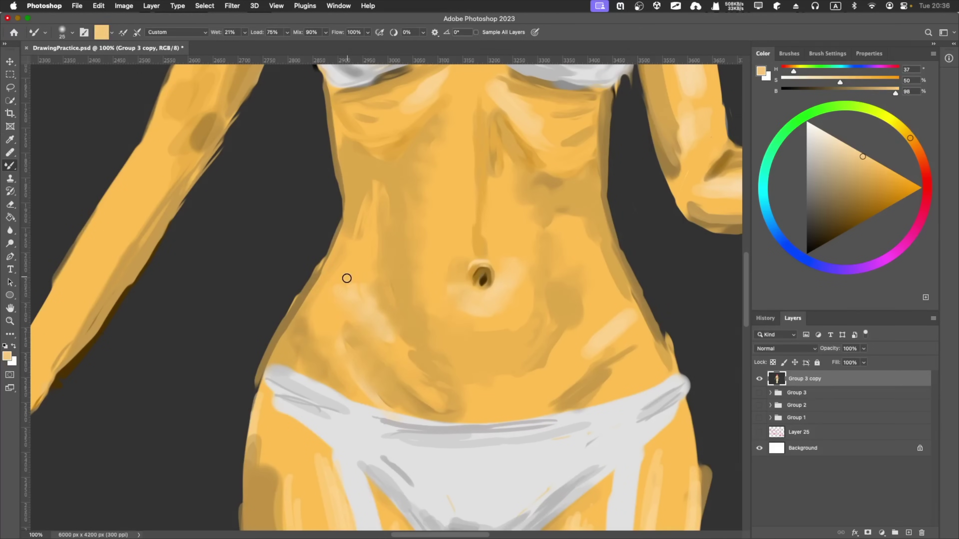
Sample and blend darker and lighter skin yellows across the lower abdomen and hip.
left_click(408, 355, "alt")
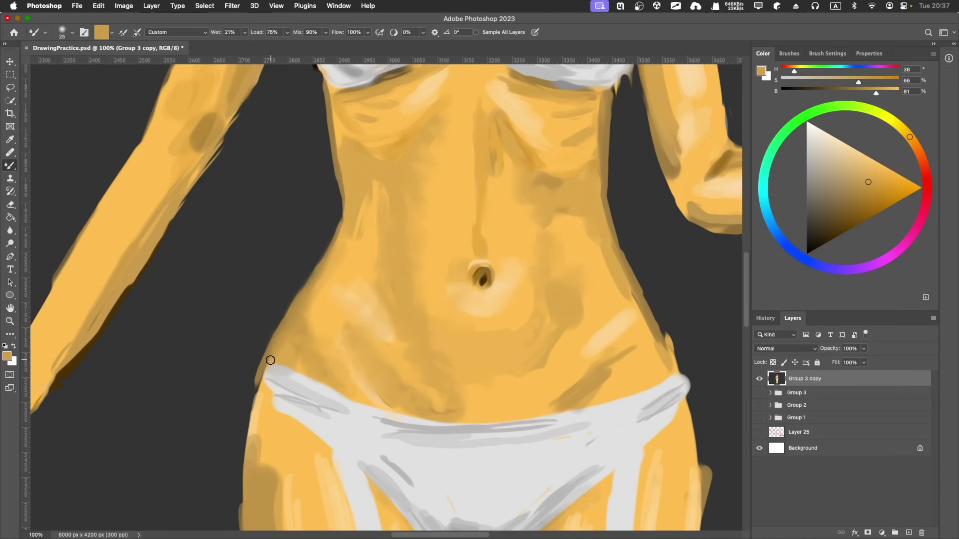
left_click(510, 288, "alt")
left_click(491, 171, "alt")
left_click(582, 246, "alt")
left_click(604, 299, "alt")
left_click(662, 355, "alt")
left_click(340, 225, "alt")
left_click(409, 360, "alt")
Paint a thin dark line along the left hip and blend brighter ribcage skin tones.
key("bracketright")
key("bracketright")
key("bracketright")
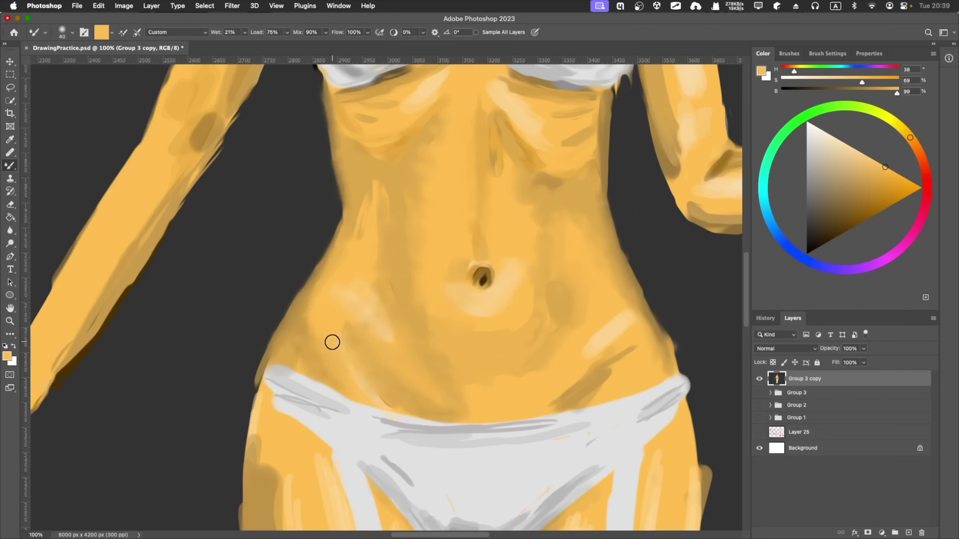
left_click(611, 348, "alt")
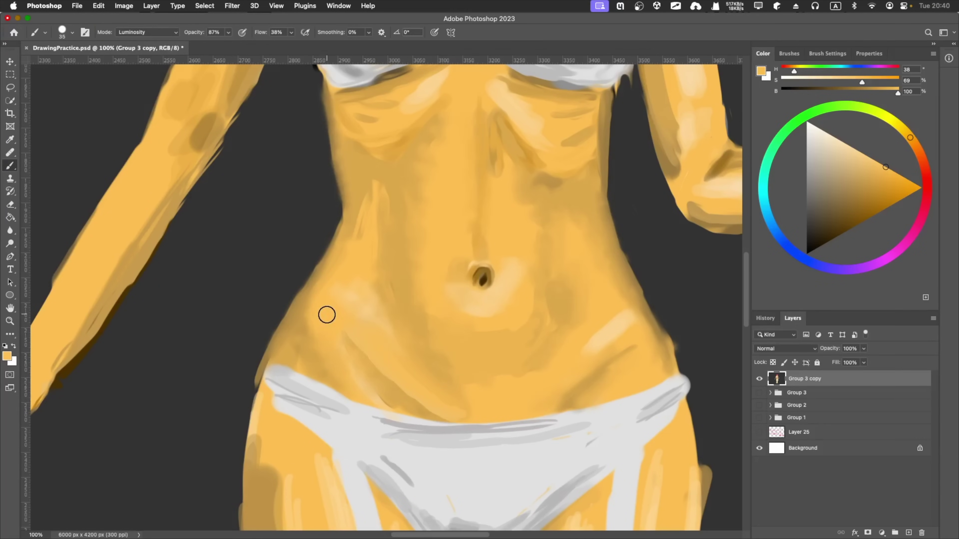
left_click(386, 388, "alt")
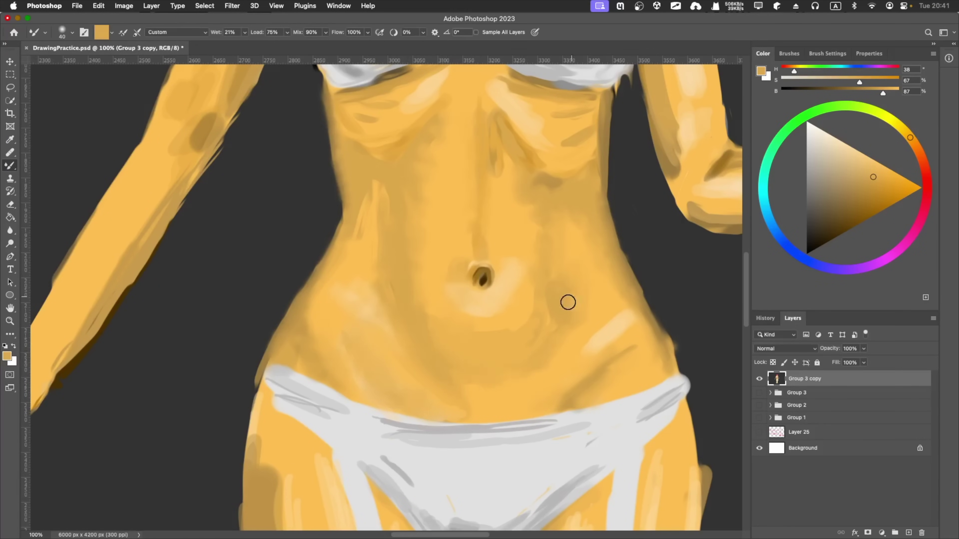
key("bracketleft")
key("bracketleft")
key("bracketleft")
left_click_drag(348, 336, 414, 414)
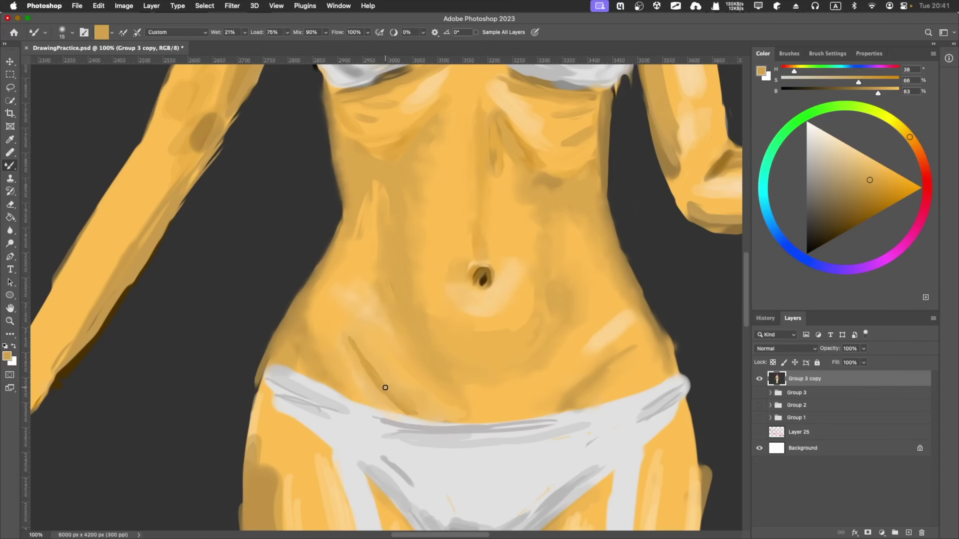
key("bracketright")
key("bracketright")
left_click(382, 192, "alt")
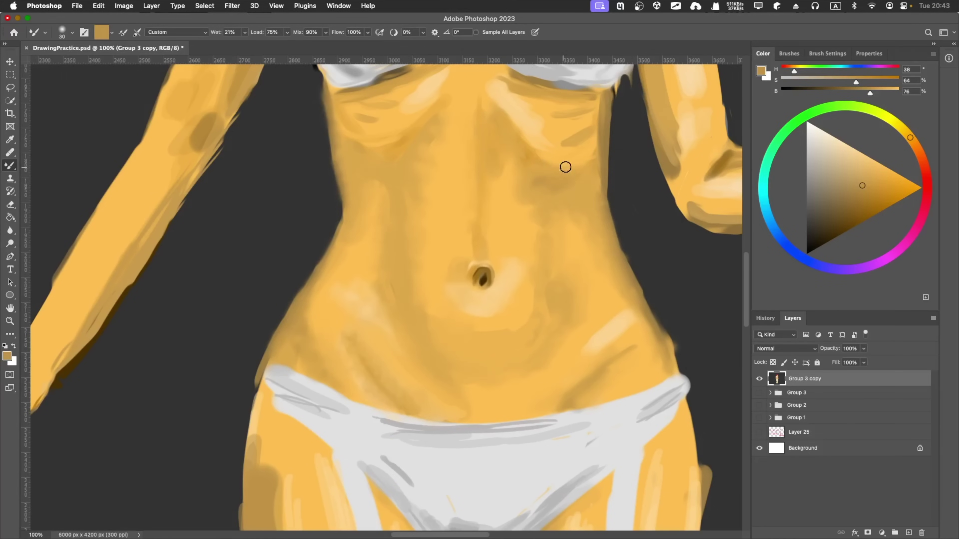
left_click(381, 112, "alt")
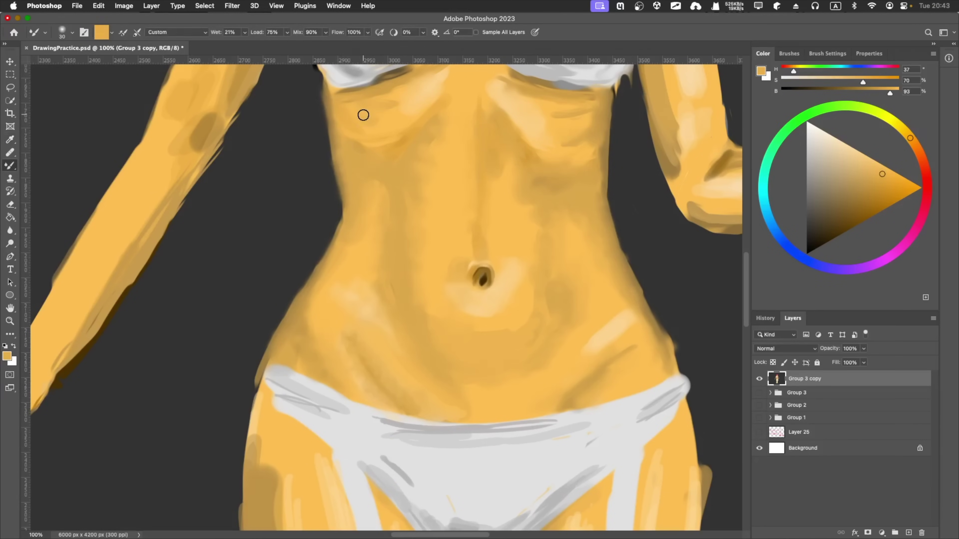
scroll(364, 343, "down", 3)
scroll(364, 342, "up", 3)
scroll(523, 243, "up", 5)
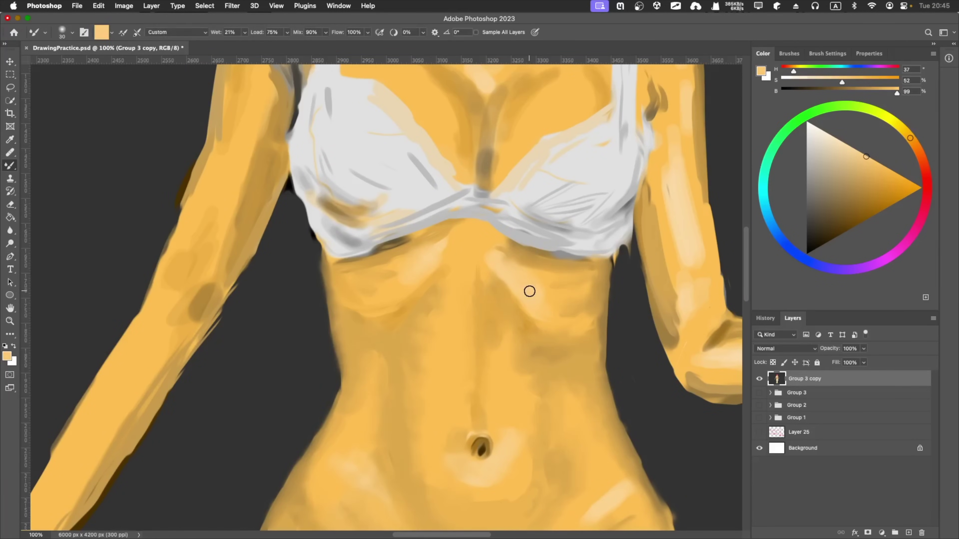
Paint light grey strokes over the bra cup in Luminosity mode at full opacity.
left_click(531, 220, "alt")
left_click(555, 178, "alt")
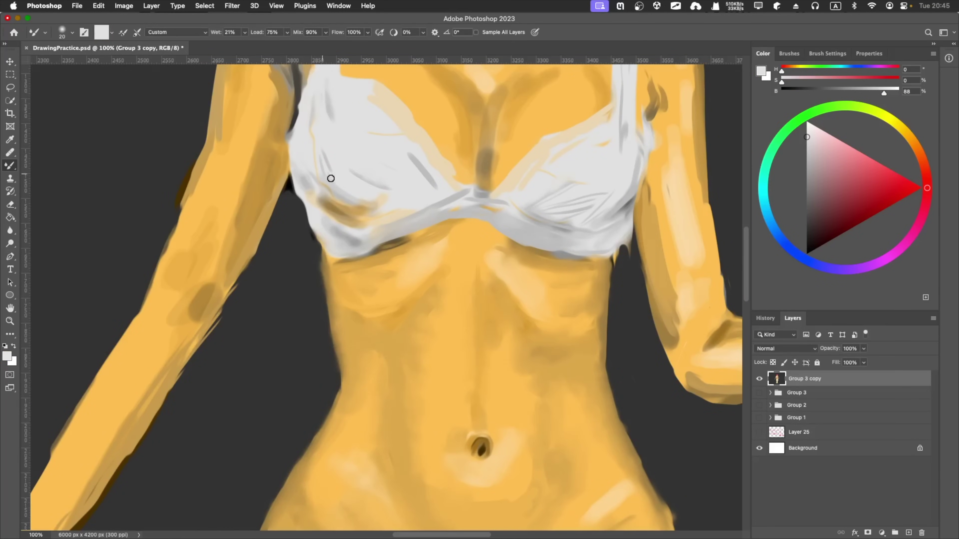
key("shift+b")
mouse_move(351, 214)
left_mouse_down()
mouse_move(321, 200)
mouse_move(332, 212)
left_mouse_up()
key("0")
left_click(332, 212, "alt")
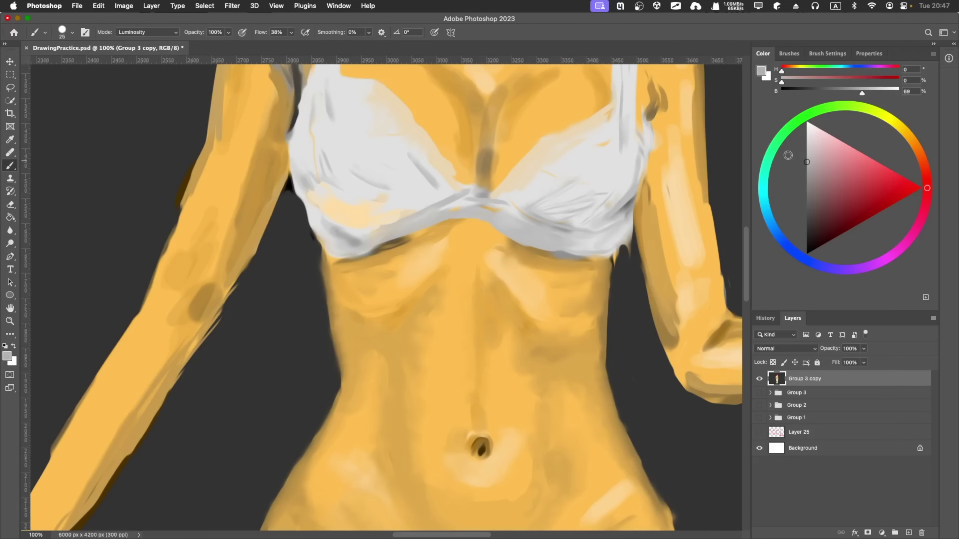
Zoom out to the upper body, resize the brush and sample the arm's orange skin tone.
key("alt+shift+n")
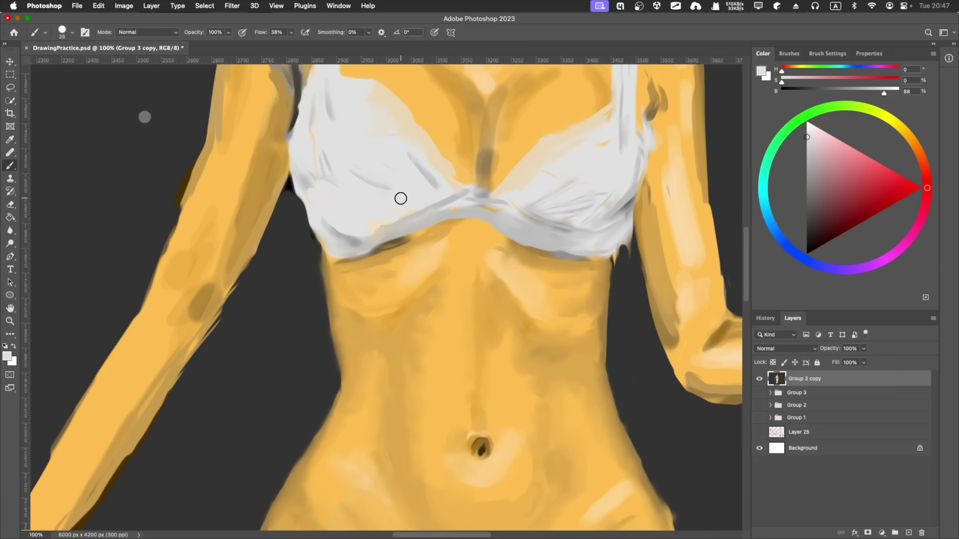
key("bracketleft")
key("bracketleft")
key("super+minus")
key("bracketright")
key("bracketright")
key("bracketright")
left_click(322, 250, "alt")
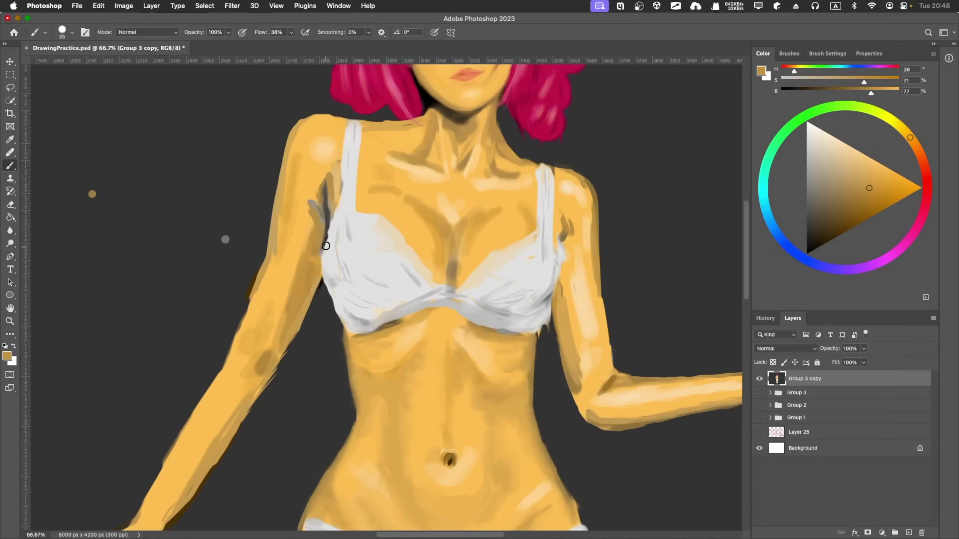
Blend warm cream and saturated skin tones across the upper chest.
left_click(418, 255, "alt")
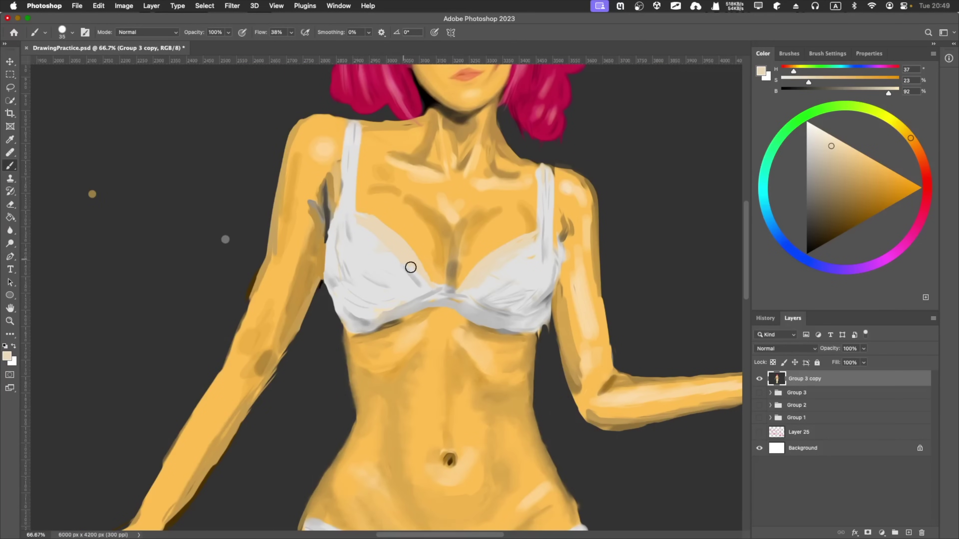
scroll(389, 269, "up", 5)
key("shift+b")
key("shift+b")
key("shift+b")
left_click(430, 353, "alt")
left_click_drag(435, 332, 475, 366)
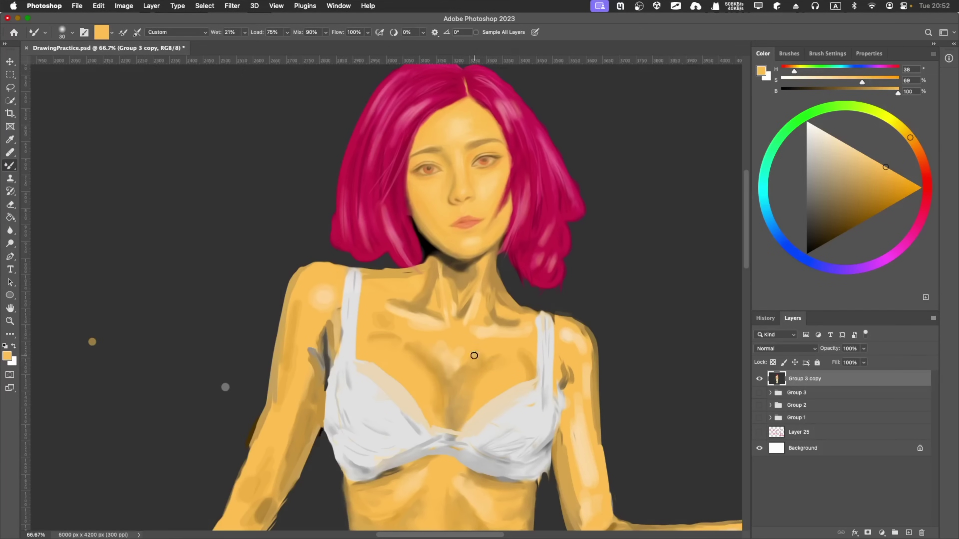
left_click(455, 372, "alt")
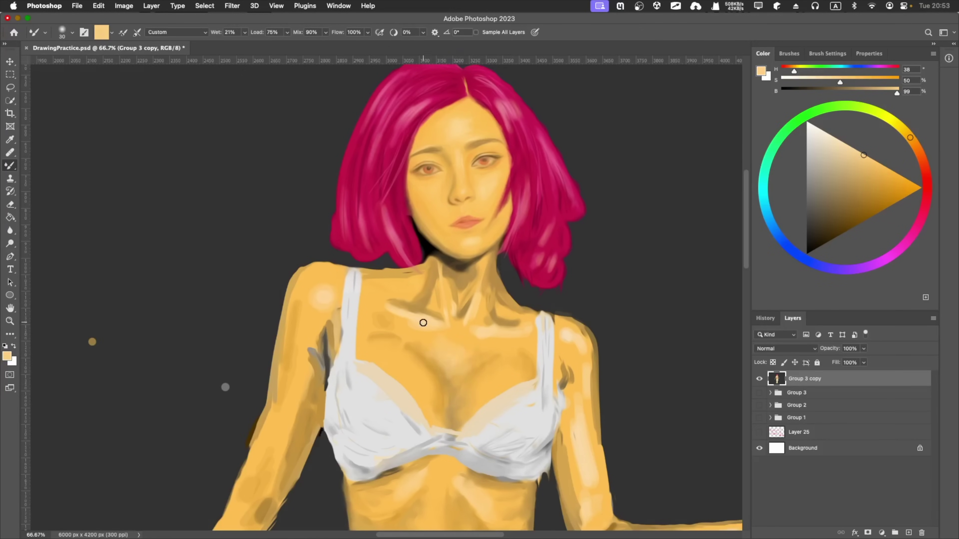
left_click(433, 385, "alt")
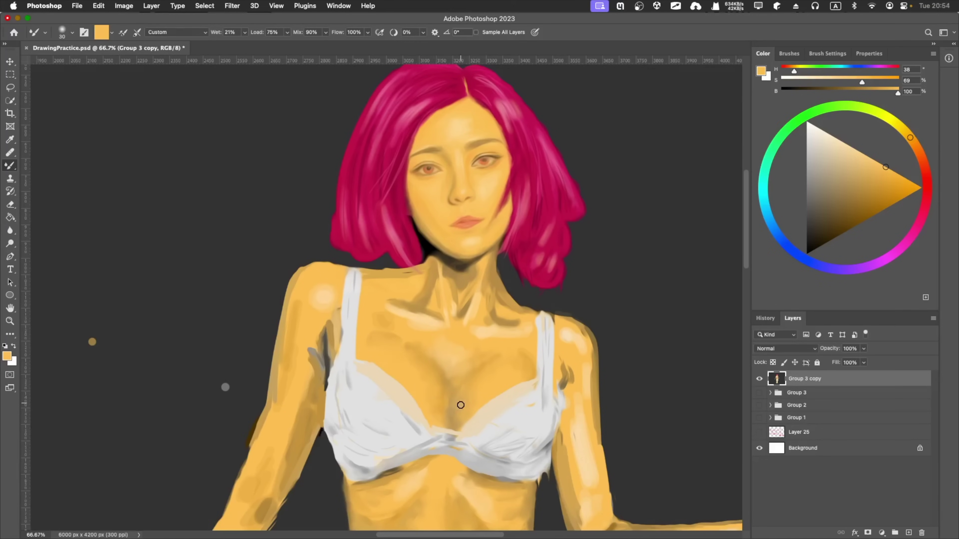
Paint a light highlight along the neck, sampling the chin shadow and orange neck skin.
key("super+minus")
key("super+minus")
key("super+minus")
key("super+1")
left_click(413, 385, "alt")
key("i")
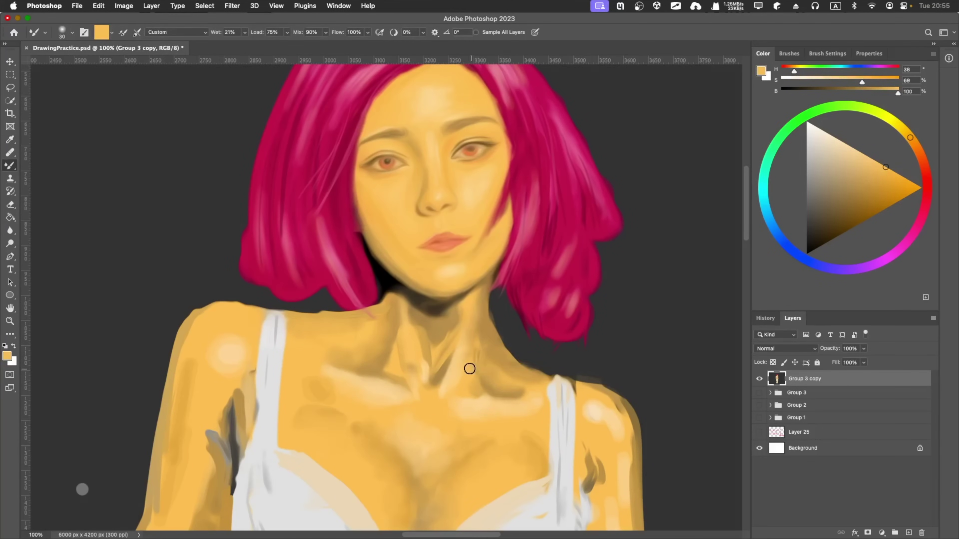
left_click(321, 307)
key("b")
left_click(406, 335, "alt")
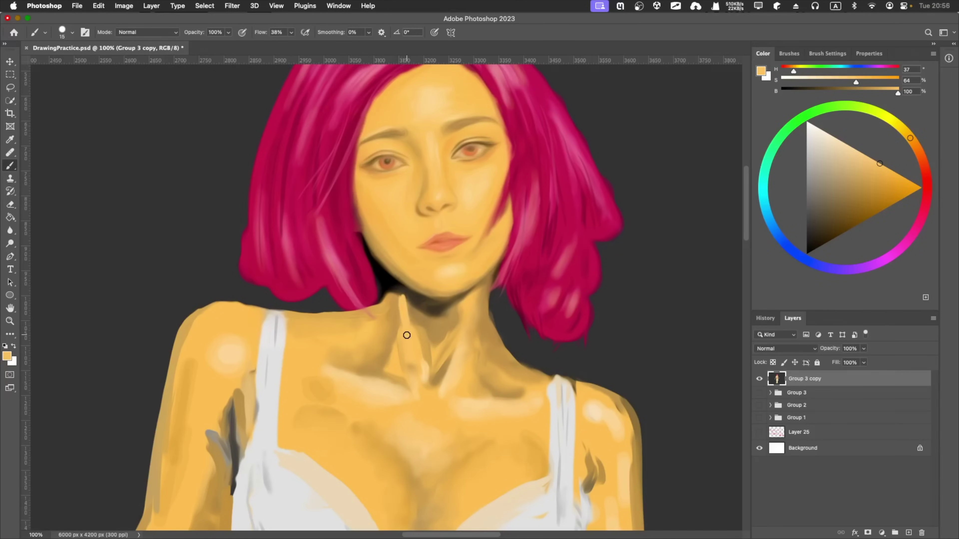
left_click_drag(398, 291, 403, 322)
left_click(434, 310, "alt")
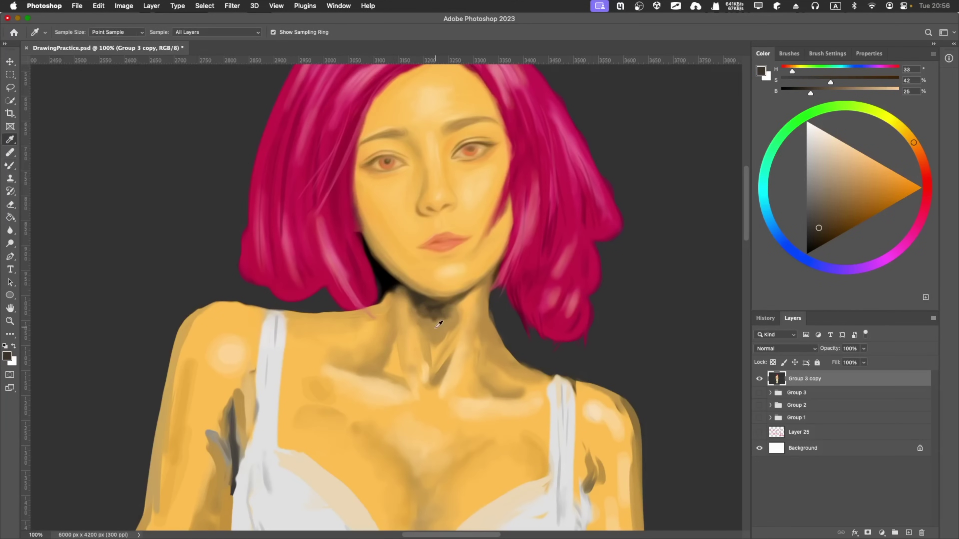
Blend bright and saturated highlights into the right shoulder and arm.
key("super+minus")
key("super+minus")
key("super+minus")
key("super+plus")
key("super+plus")
key("super+plus")
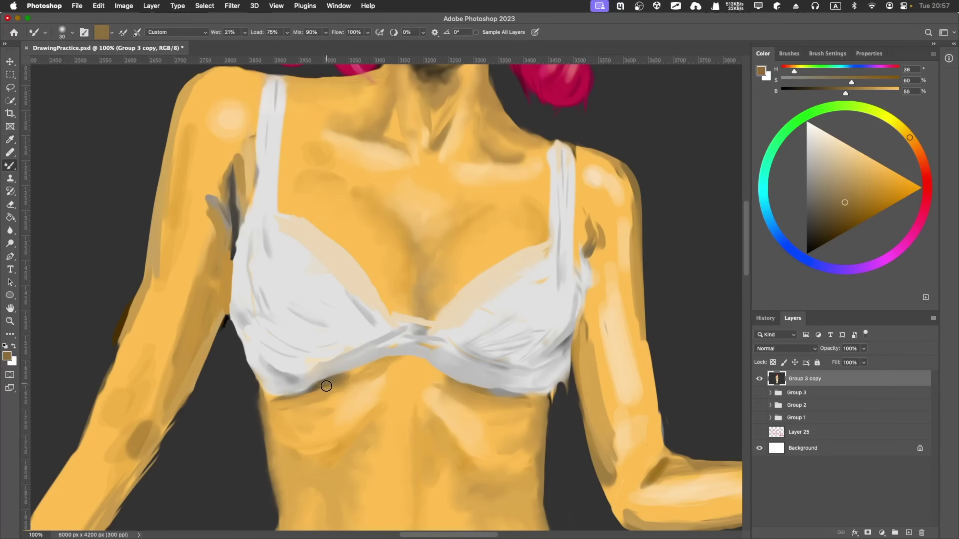
left_click(356, 372, "alt")
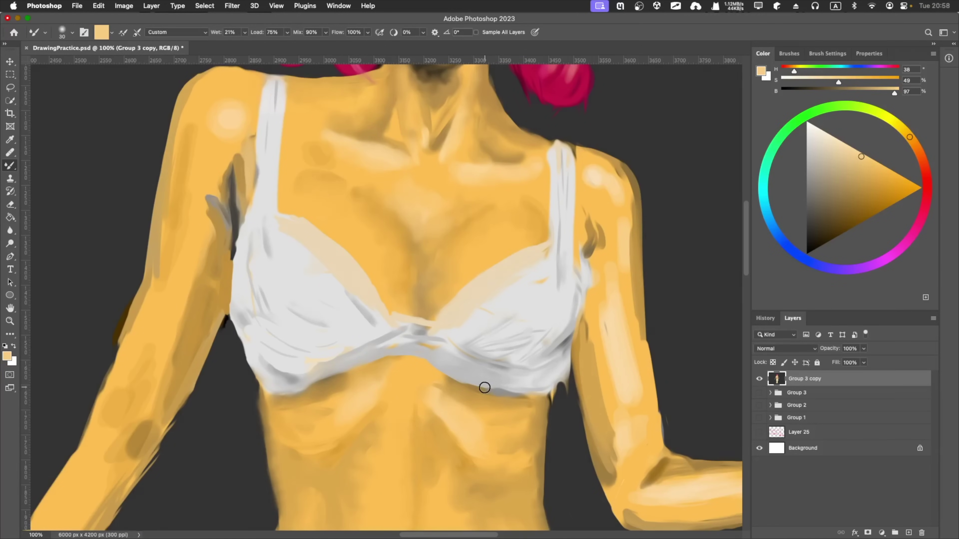
left_click(590, 155, "alt")
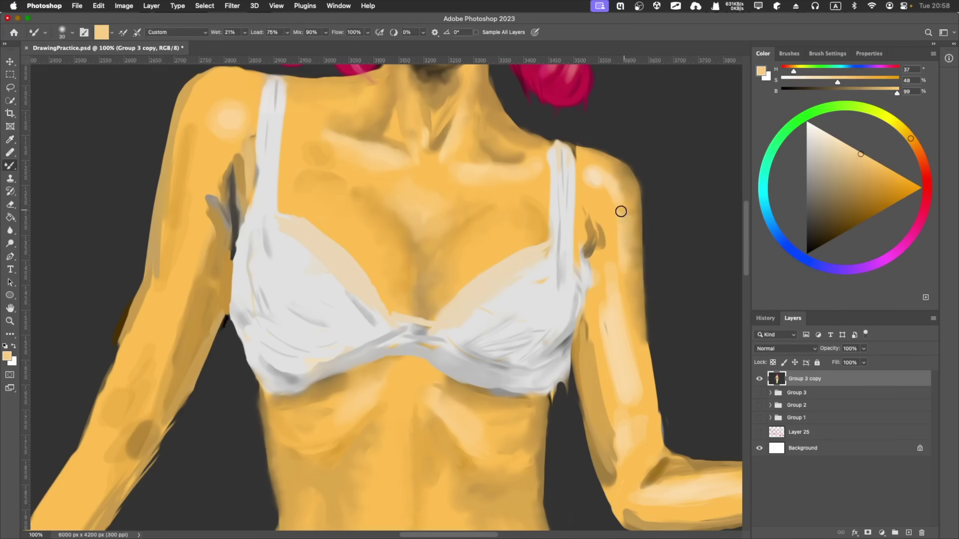
left_click(609, 470, "alt")
left_click(595, 317, "alt")
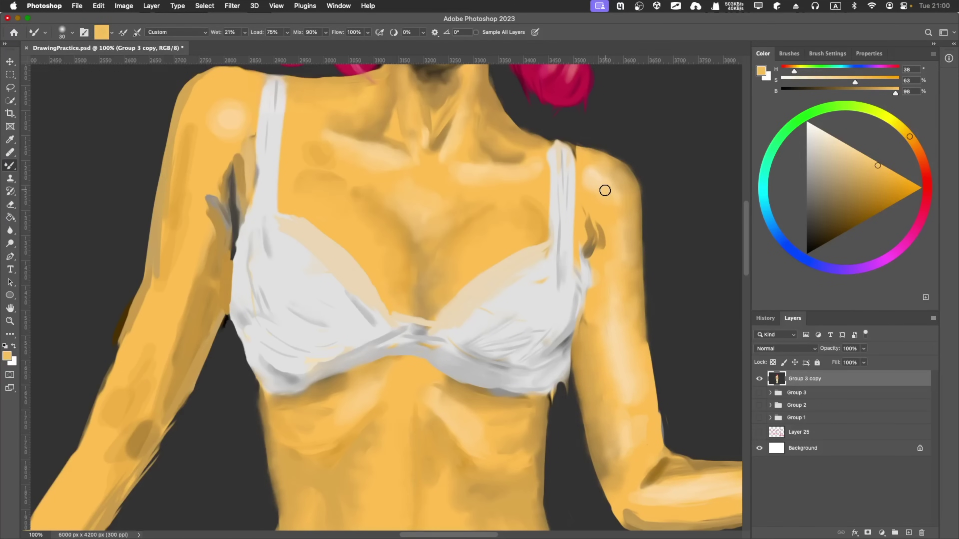
left_click(665, 497, "alt")
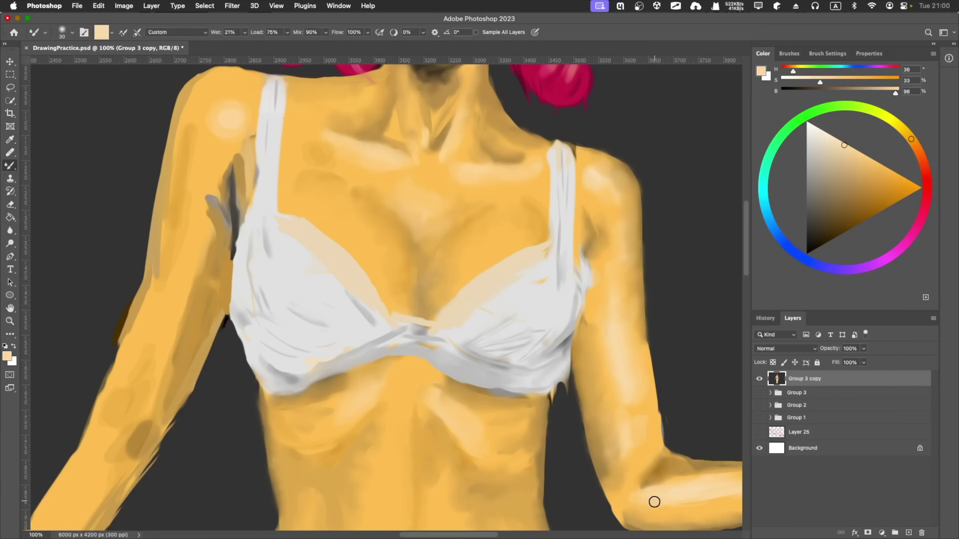
Blend darker and brighter yellow tones into the left shoulder and torso.
key("super+minus")
key("super+minus")
key("super+minus")
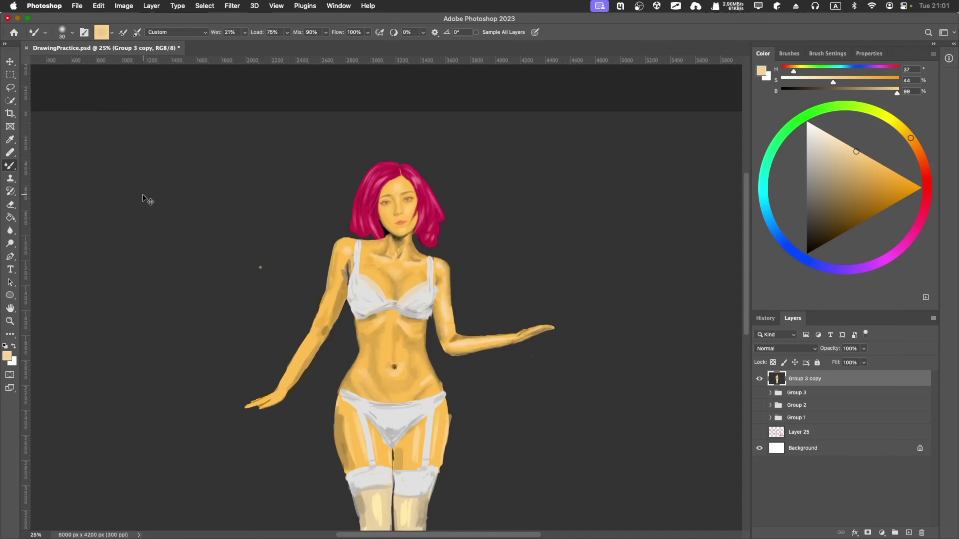
scroll(323, 278, "up", 4)
left_click(404, 280, "alt")
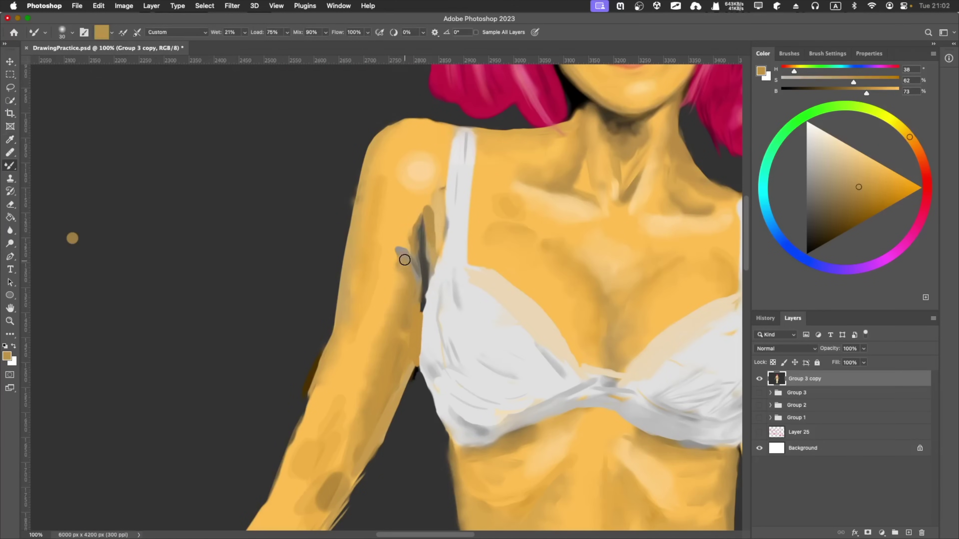
scroll(415, 245, "down", 3)
left_click(351, 291, "alt")
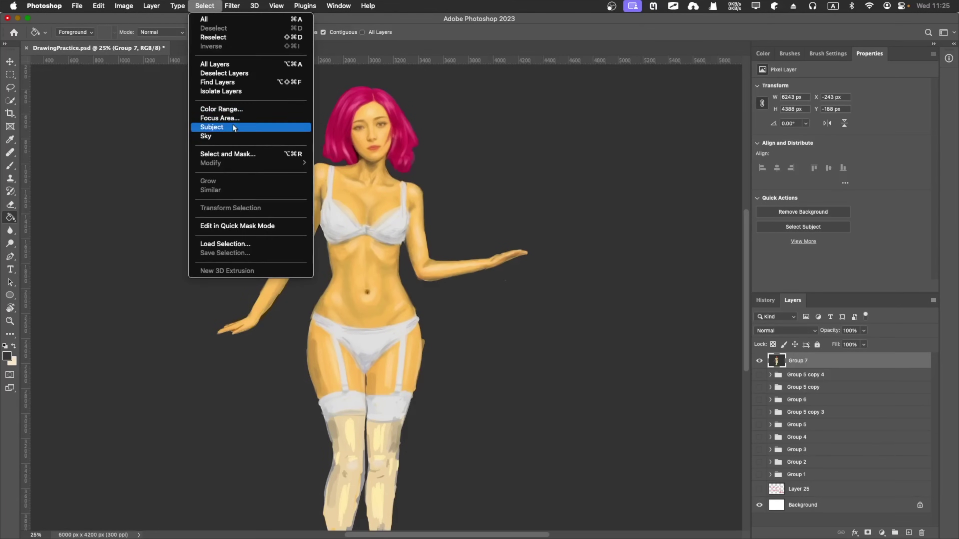
Add a subject-masked Brightness/Contrast layer with brightness 27 and contrast -36.
left_click(234, 127)
left_click(151, 6)
left_click(321, 144)
mouse_move(841, 114)
left_mouse_down()
mouse_move(856, 114)
mouse_move(782, 133)
mouse_move(835, 144)
left_mouse_up()
Add a midtones Color Balance layer with Magenta/Green -33 and Yellow/Blue +12.
left_click(798, 377)
left_click(151, 6)
left_click(321, 215)
left_click_drag(828, 127, 806, 126)
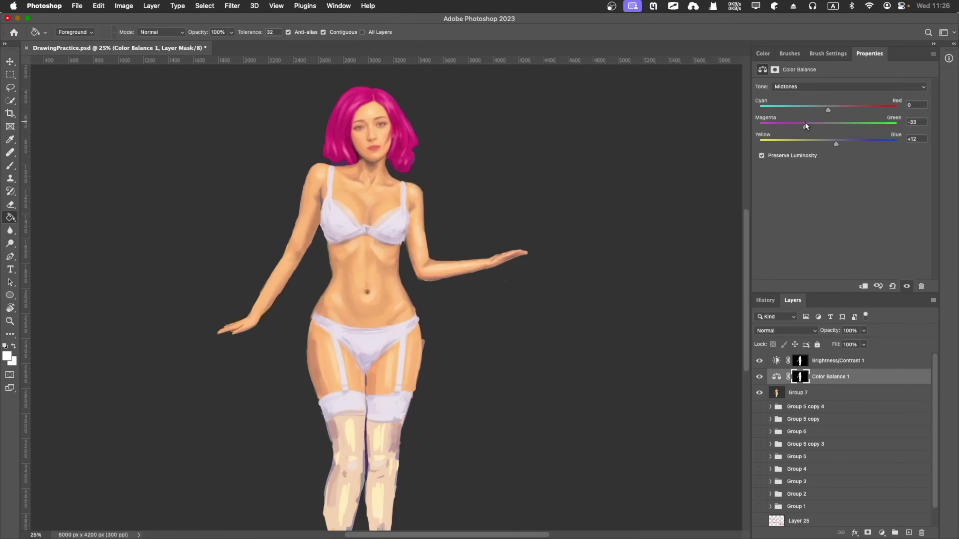
left_click(831, 361)
Reselect the subject, try a Black & White adjustment preset, then discard it.
left_click(797, 393)
left_click(205, 6)
left_click(234, 127)
left_click(151, 5)
left_click(305, 217)
left_click(831, 81)
left_click(835, 68)
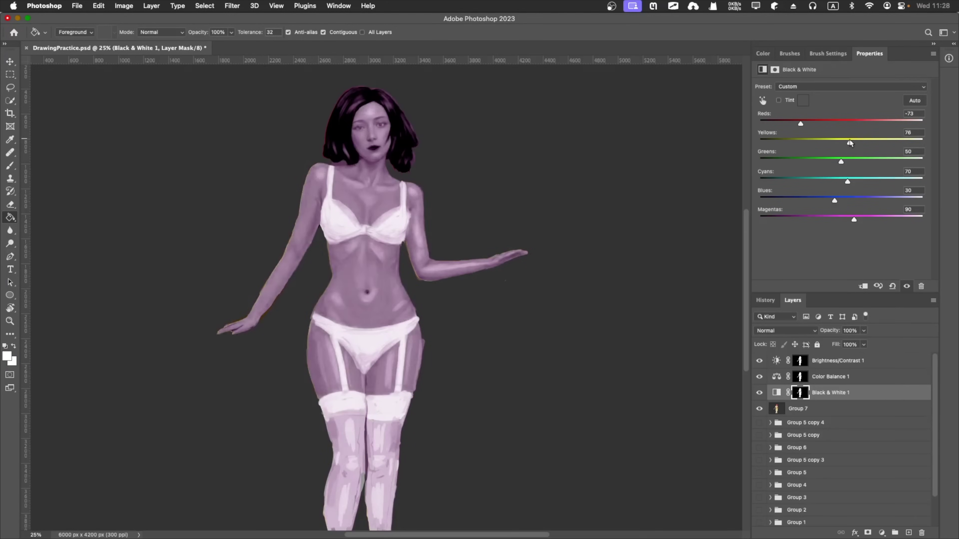
key("ctrl+z")
Add Hue/Saturation with saturation -27 and lightness +7; briefly open and cancel Camera Raw.
left_click(151, 6)
left_click(302, 204)
mouse_move(834, 144)
left_mouse_down()
mouse_move(819, 143)
mouse_move(844, 121)
left_mouse_up()
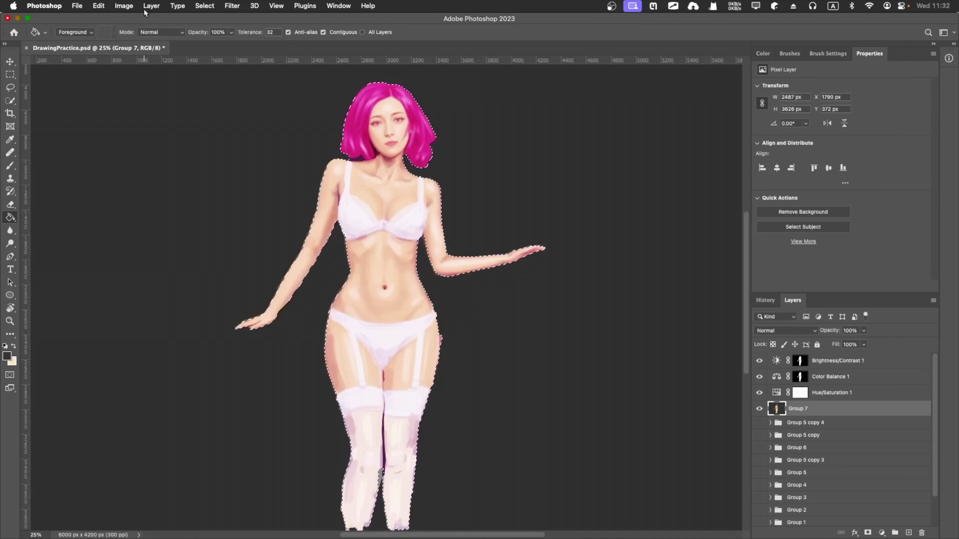
left_click(241, 9)
left_click(260, 92)
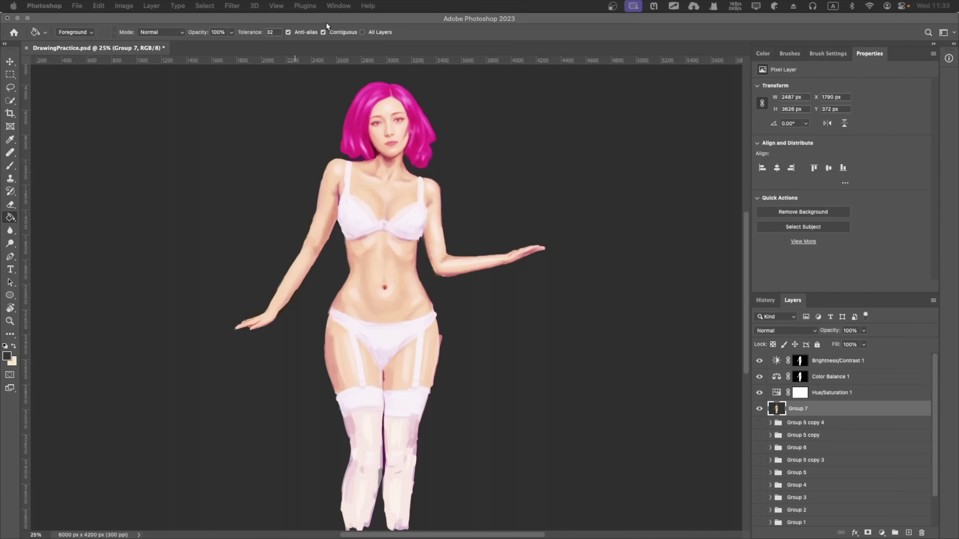
key("Escape")
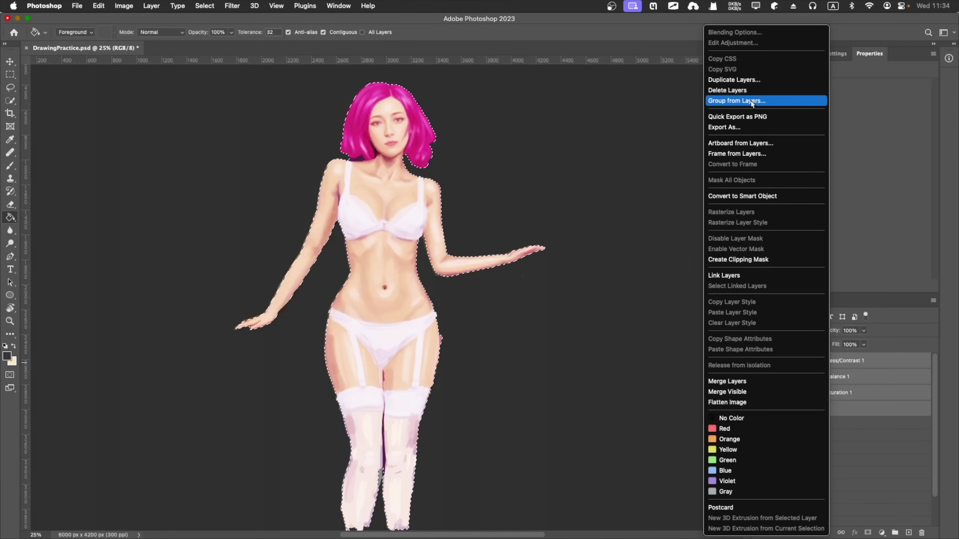
Group the painting layers and duplicate the group into Group 8 copy.
left_click(750, 101)
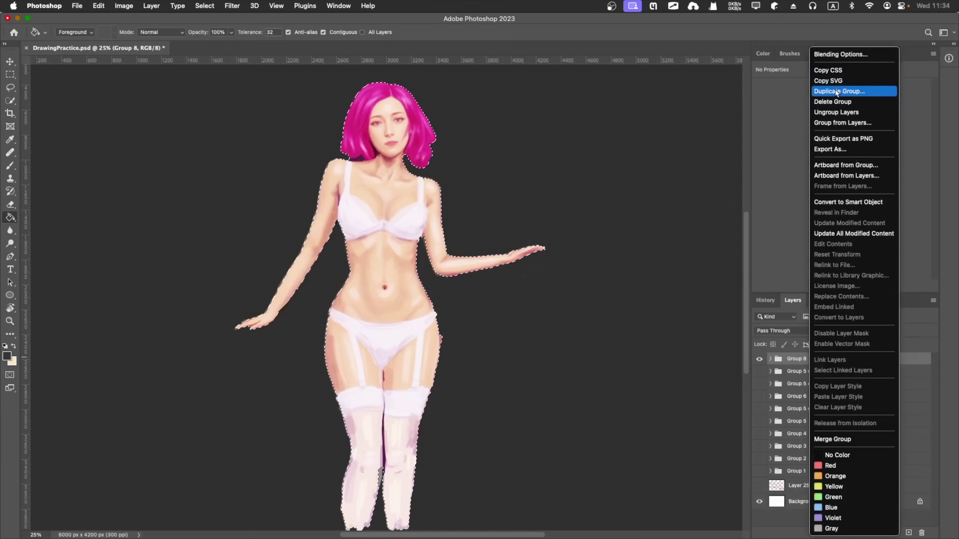
left_click(232, 6)
left_click(263, 97)
Camera Raw the copy: exposure +0.40, shadows -54, less clarity, dehaze, lower curve lights; add Layer 40.
left_click_drag(867, 251, 871, 251)
left_click_drag(862, 298, 839, 297)
mouse_move(868, 313)
left_mouse_down()
mouse_move(855, 313)
mouse_move(871, 328)
left_mouse_up()
left_click_drag(868, 354, 852, 369)
left_click_drag(867, 385, 878, 385)
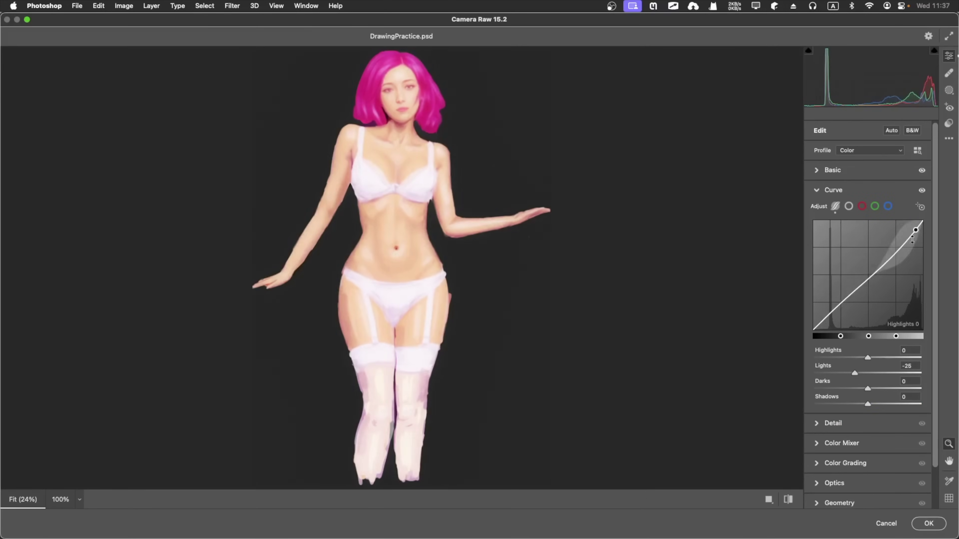
left_click_drag(849, 296, 850, 306)
left_click(833, 423)
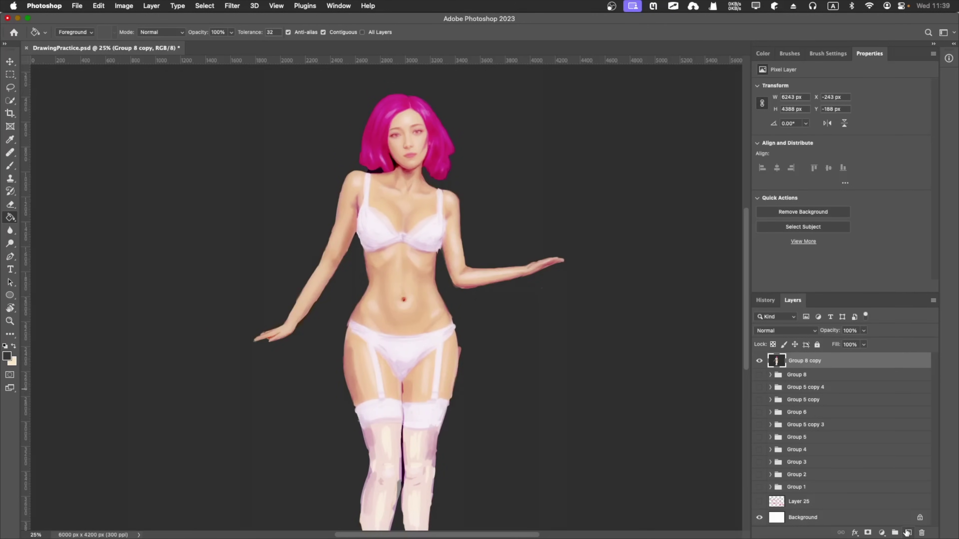
left_click(907, 533)
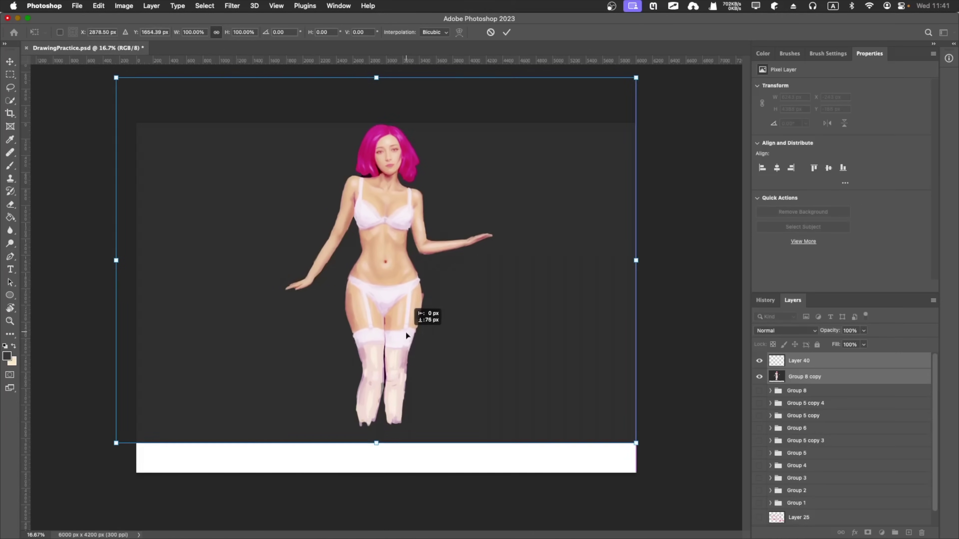
Move Group 8 copy above Layer 41, commit it, and fill Layer 41 dark.
left_click_drag(807, 394, 807, 369)
left_click(577, 464)
key("alt+period")
key("b")
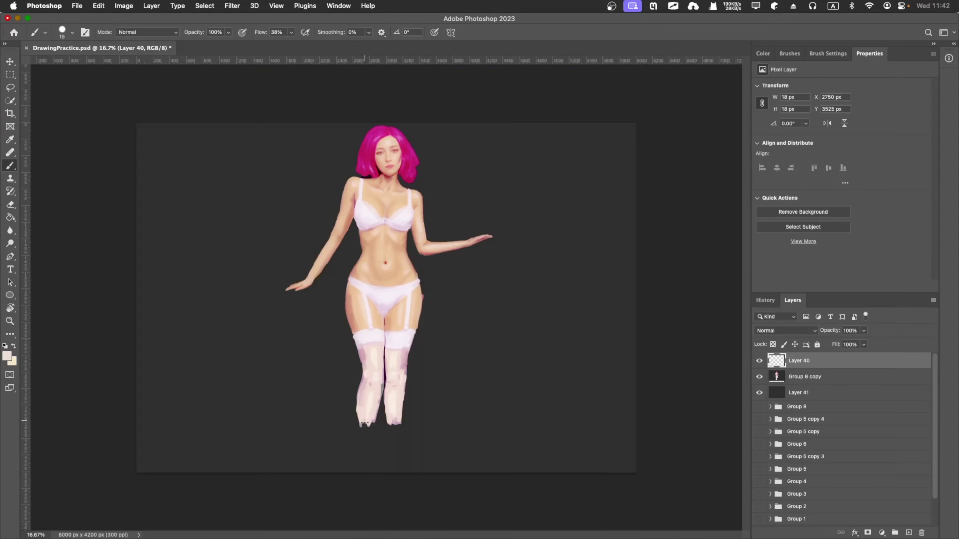
Paint light stocking strokes over both lower legs, shins and feet.
scroll(381, 378, "up", 5)
left_click_drag(340, 419, 314, 347)
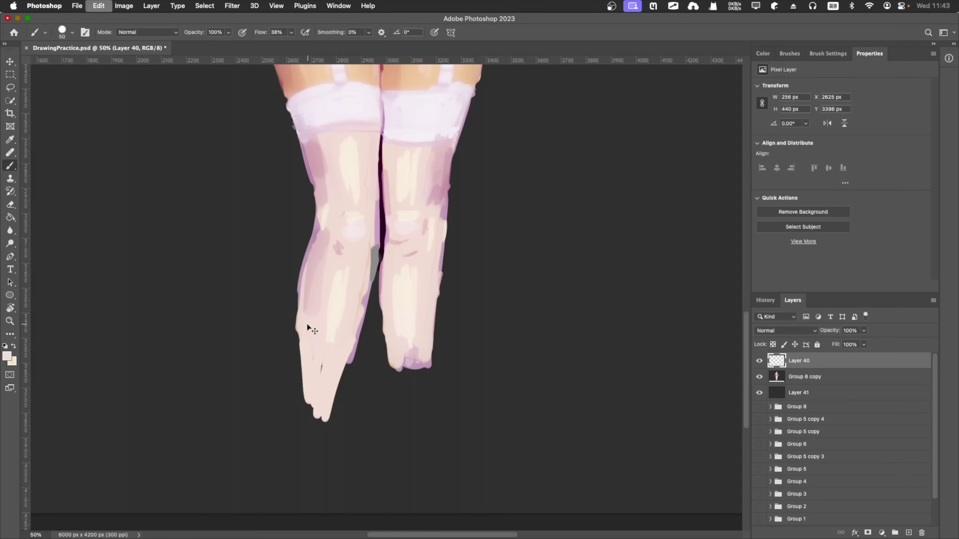
left_click_drag(306, 423, 310, 332)
left_click_drag(404, 411, 413, 370)
scroll(413, 370, "down", 2)
left_click_drag(328, 404, 355, 464)
left_click_drag(404, 389, 408, 457)
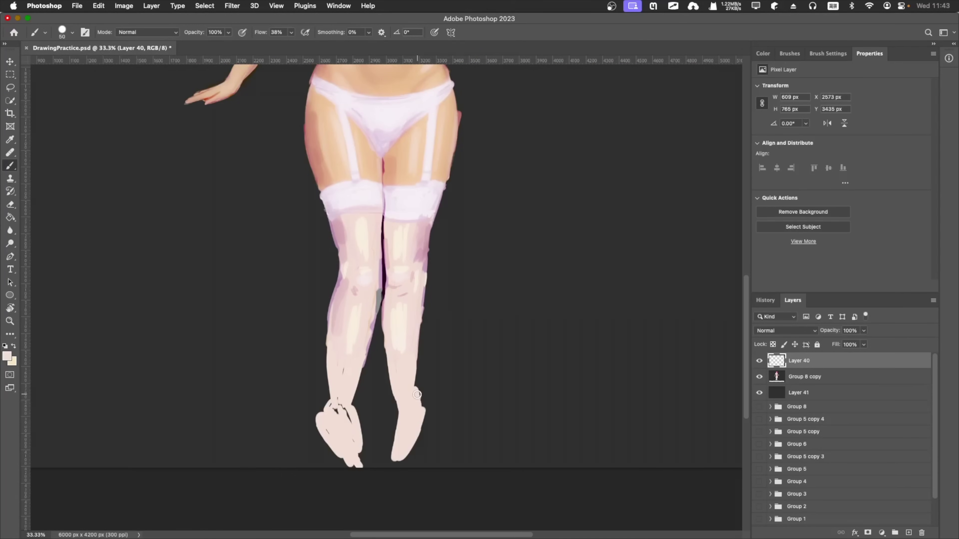
Undo an accidental background shift and paint a light stroke on the left foot.
key("e")
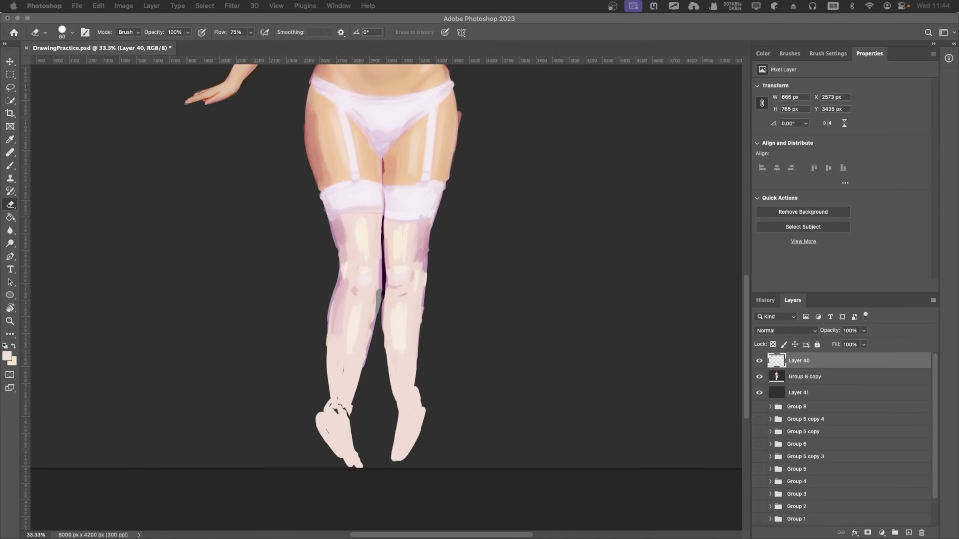
scroll(343, 406, "down", 2)
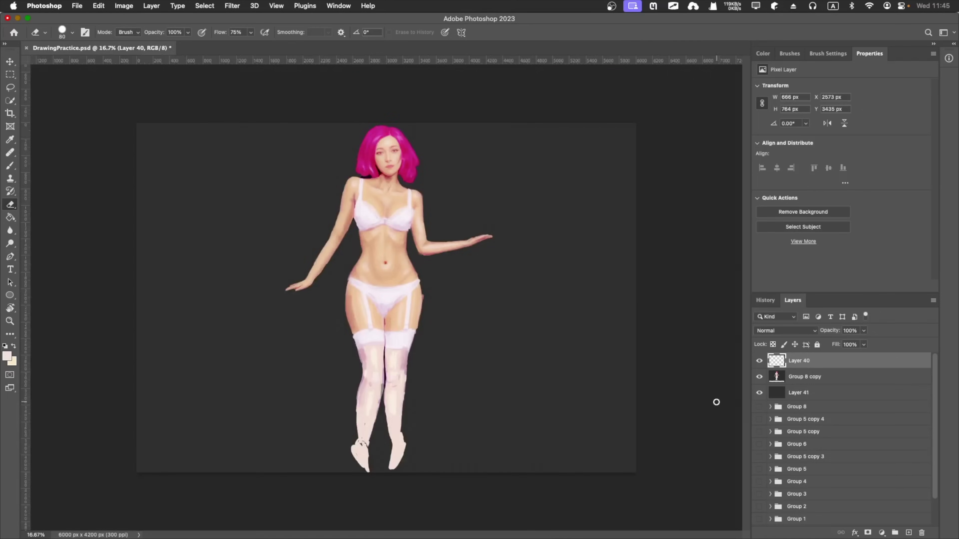
left_click_drag(363, 351, 379, 353)
key("ctrl+z")
key("ctrl+z")
key("b")
left_click_drag(378, 457, 367, 428)
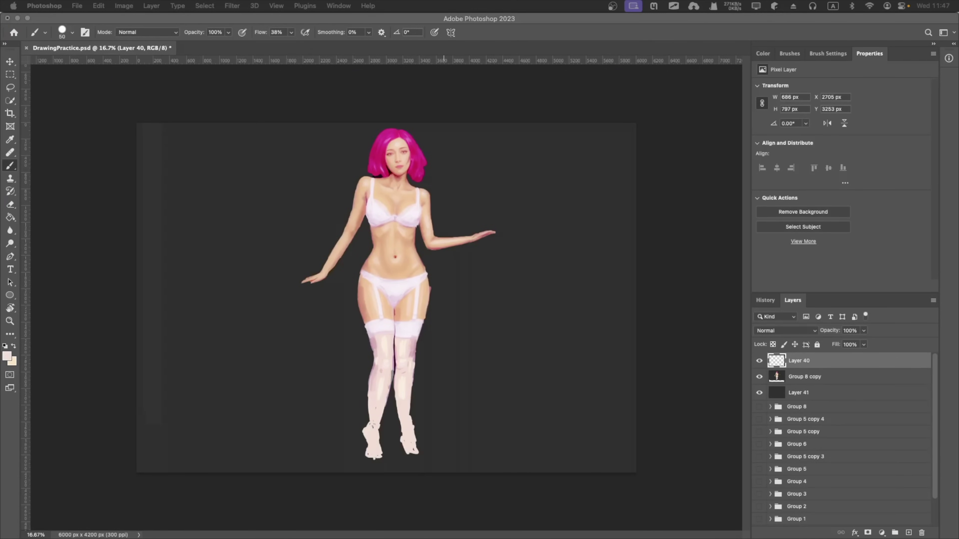
Redo the right leg's edge with a light stroke, then add Layer 42 and zoom in.
left_click(393, 446)
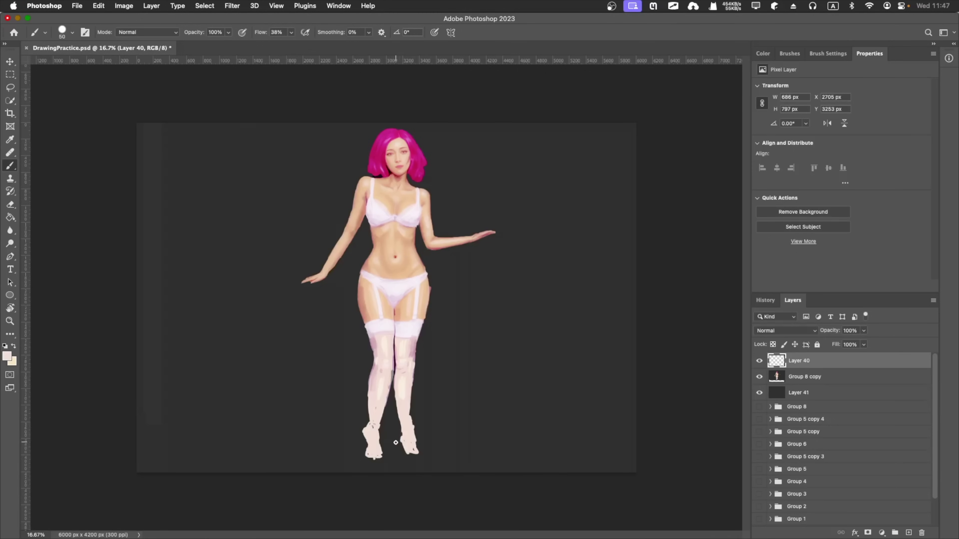
key("cmd+z")
left_click_drag(412, 376, 411, 420)
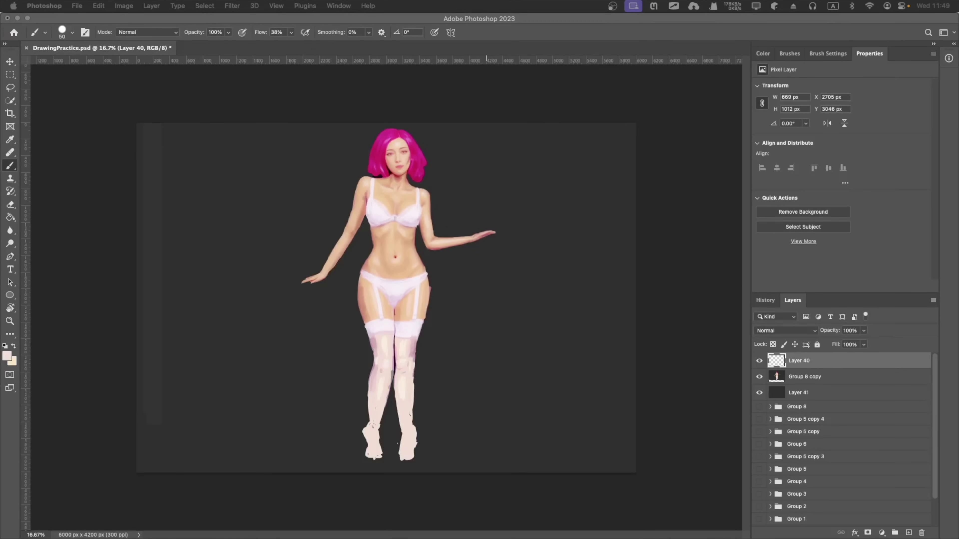
key("e")
key("cmd+alt+shift+n")
key("cmd+plus")
Trim the left foot's outline, alternating background dark grey and foot peach.
key("b")
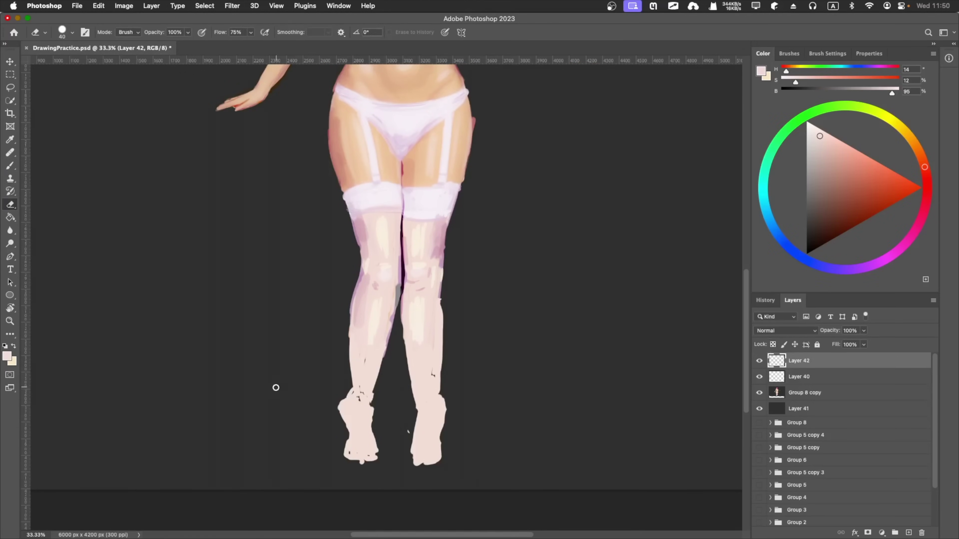
left_click(339, 416, "alt")
left_click(350, 426, "alt")
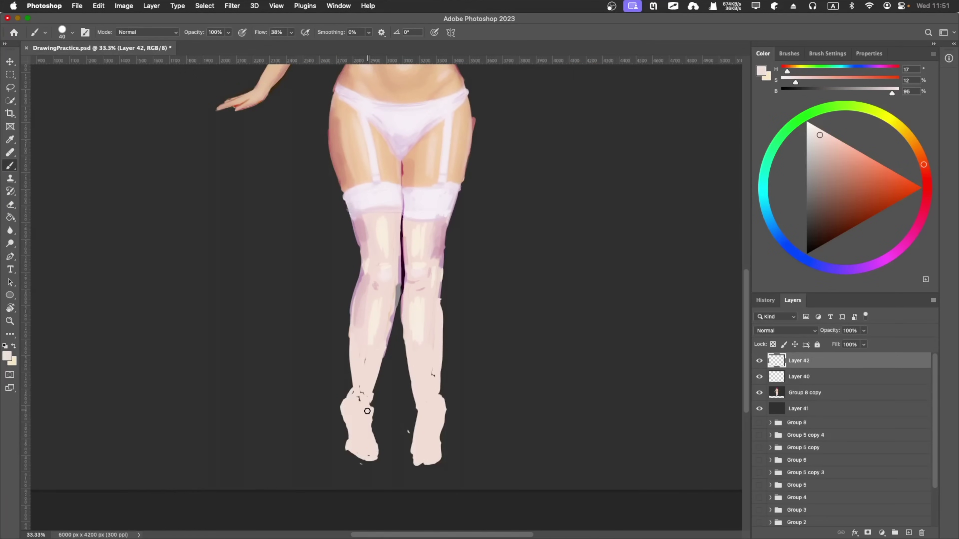
left_click(335, 417, "alt")
left_click(362, 430, "alt")
left_click(443, 435, "alt")
left_click(445, 417, "alt")
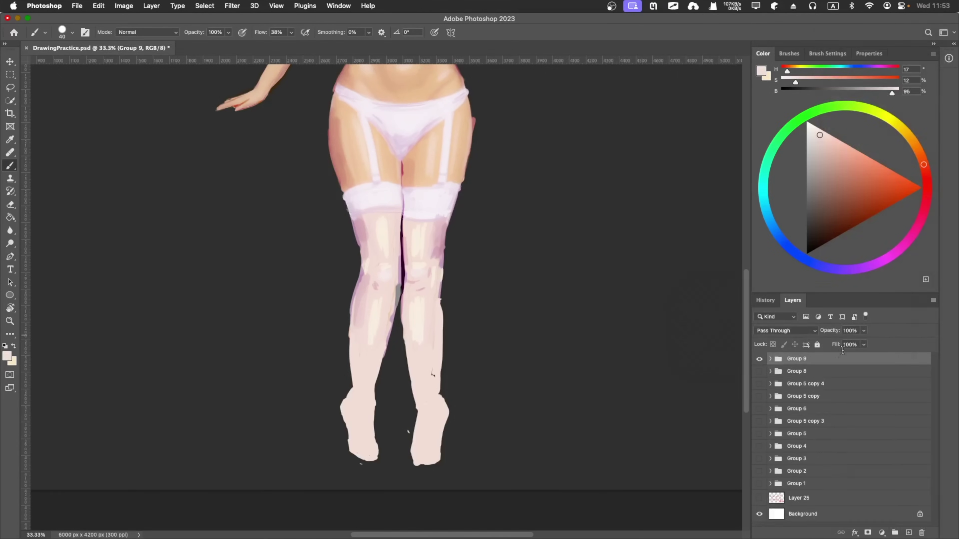
Switch to the Mixer Brush, zoom into the legs and settle on a pink paint.
key("shift+b")
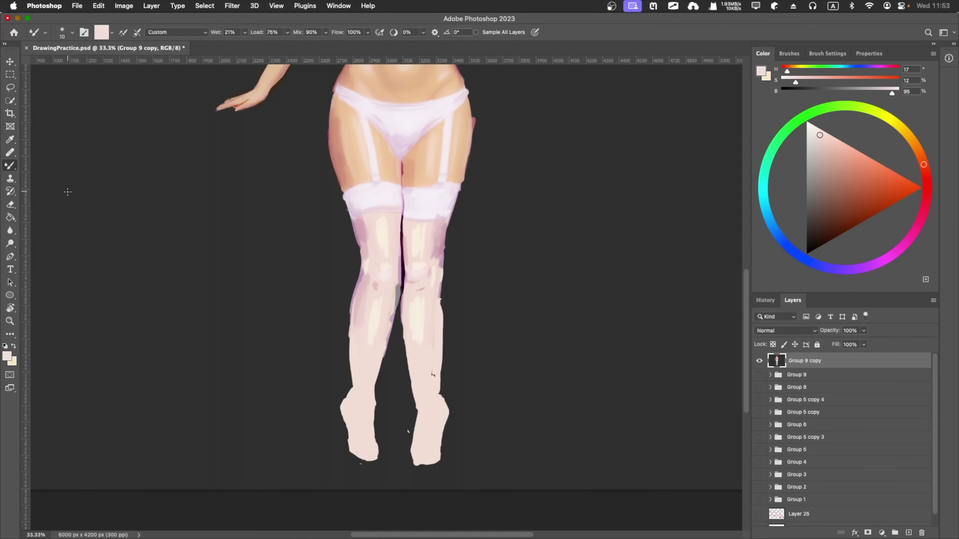
key("ctrl+plus")
left_click(346, 228, "alt")
left_click(346, 275, "alt")
left_click(336, 249, "alt")
Smear the grey inner-knee patch smoother with the stocking's pale peach.
left_click(371, 267, "alt")
left_click(344, 279, "alt")
left_click(409, 217, "alt")
left_click(409, 266, "alt")
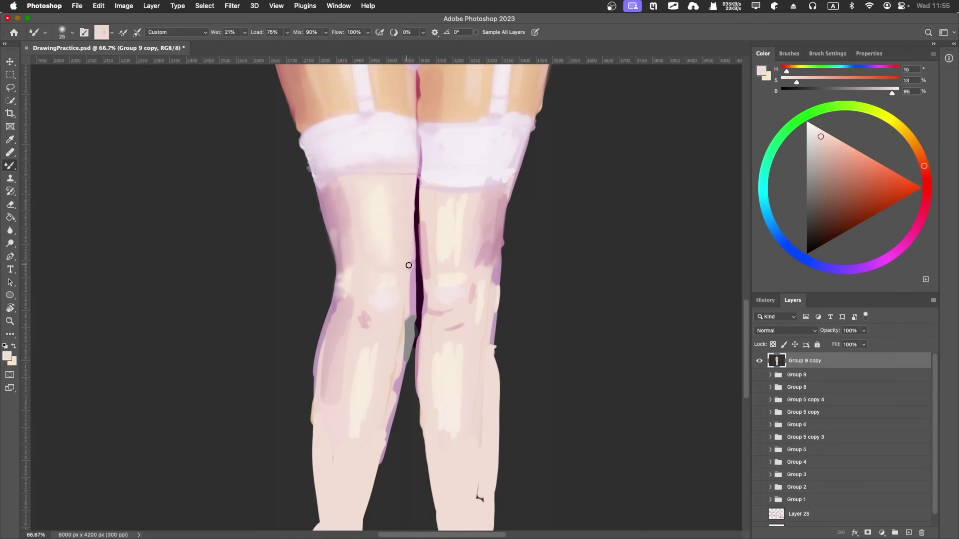
left_click_drag(409, 265, 405, 355)
mouse_move(390, 414)
left_mouse_down()
mouse_move(397, 349)
mouse_move(424, 302)
left_mouse_up()
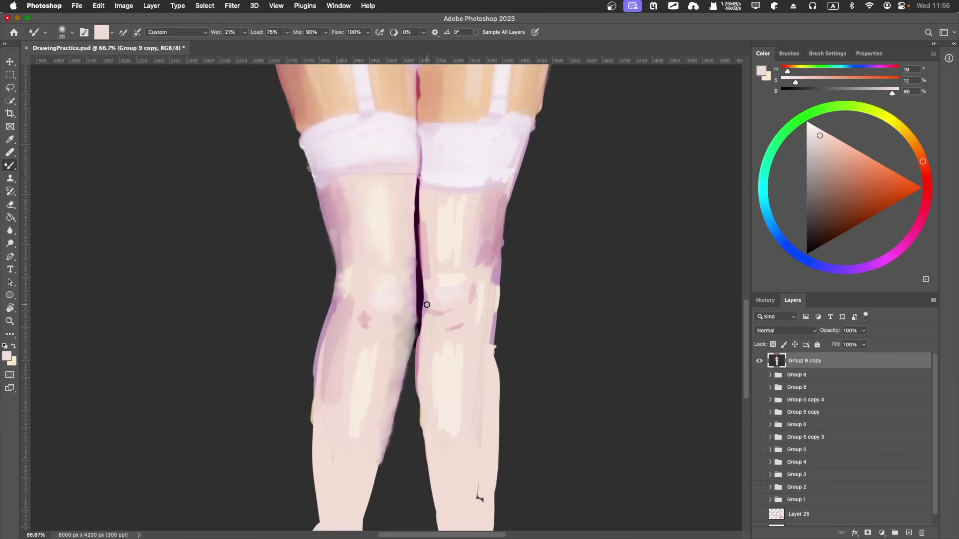
Sample lower-leg pink and dab it onto the left heel with the normal brush.
left_click(424, 302, "alt")
scroll(365, 316, "down", 3)
left_click(374, 278, "alt")
left_click(345, 317, "alt")
scroll(344, 381, "down", 1)
scroll(366, 368, "down", 1)
key("shift+b")
mouse_move(355, 507)
left_mouse_down()
mouse_move(355, 408)
mouse_move(315, 400)
left_mouse_up()
left_click(321, 397, "alt")
Paint a cream highlight on the right heel with a larger brush.
scroll(331, 401, "down", 2)
left_click(328, 445, "alt")
key("]")
left_click_drag(466, 366, 470, 378)
Add light grey-pink shading along both legs and both heels.
left_click(438, 338, "alt")
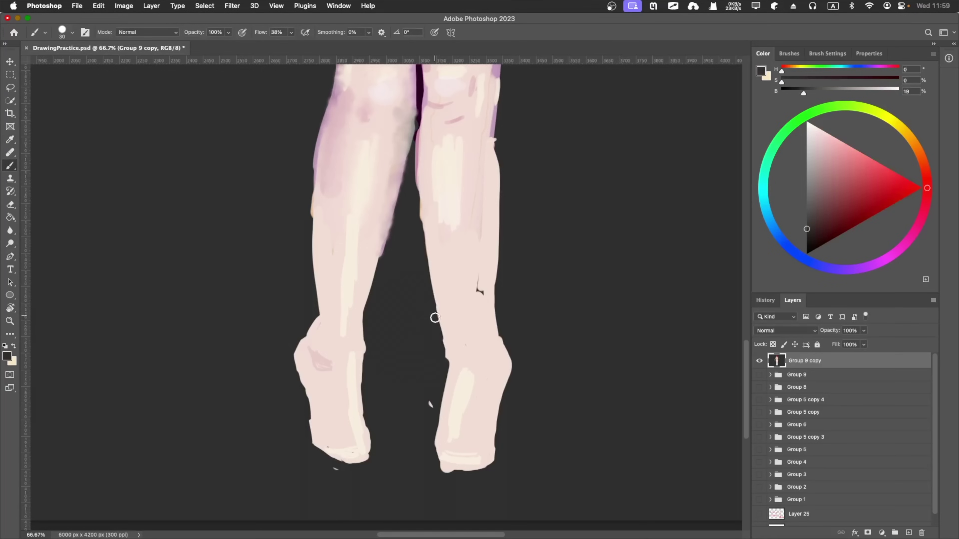
left_click(487, 264, "alt")
left_click_drag(492, 174, 487, 298)
left_click_drag(319, 199, 317, 291)
left_click_drag(506, 372, 497, 408)
left_click_drag(491, 425, 489, 449)
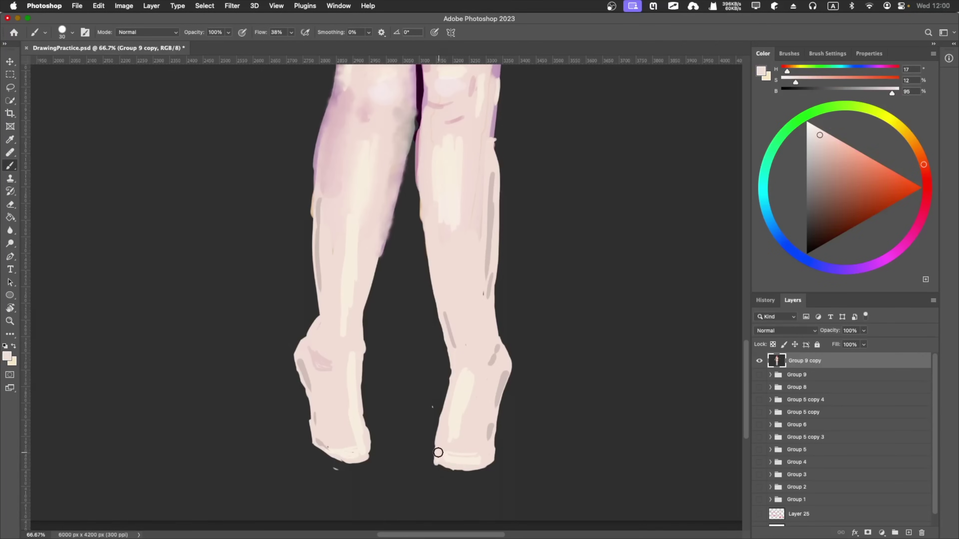
Blend the dark inner-knee gap with grey strokes using the Mixer Brush.
left_click(437, 452, "alt")
key("ctrl+minus")
key("ctrl+plus")
key("ctrl+plus")
left_click_drag(437, 216, 438, 317)
key("ctrl+minus")
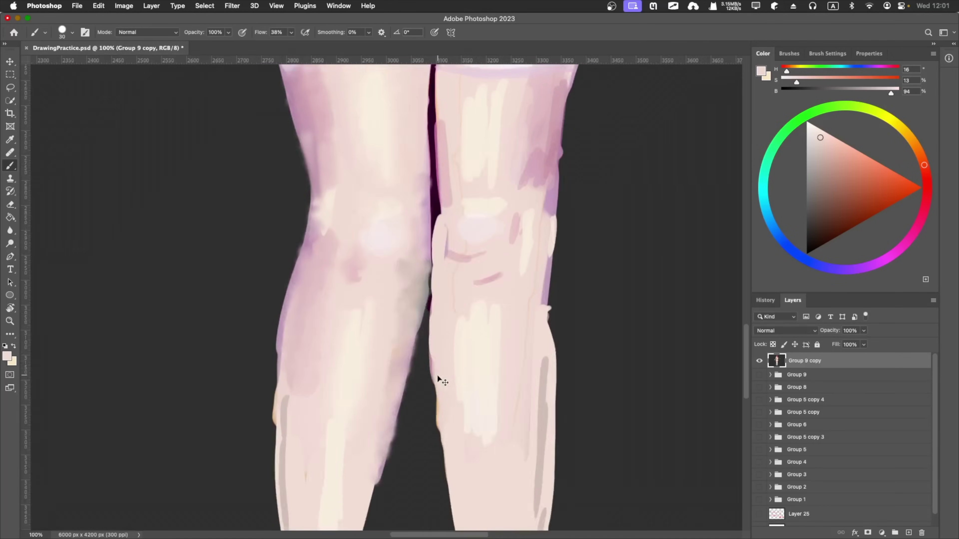
key("ctrl+plus")
left_click_drag(434, 140, 435, 279)
Soften the inner knee's dark gap and edge with sampled light pink.
key("shift+b")
left_click(439, 203, "alt")
left_click_drag(438, 200, 438, 235)
left_click_drag(436, 159, 438, 283)
mouse_move(435, 117)
left_mouse_down()
mouse_move(429, 212)
mouse_move(439, 295)
left_mouse_up()
key("ctrl+minus")
key("ctrl+plus")
left_click(463, 173, "alt")
key("bracketright")
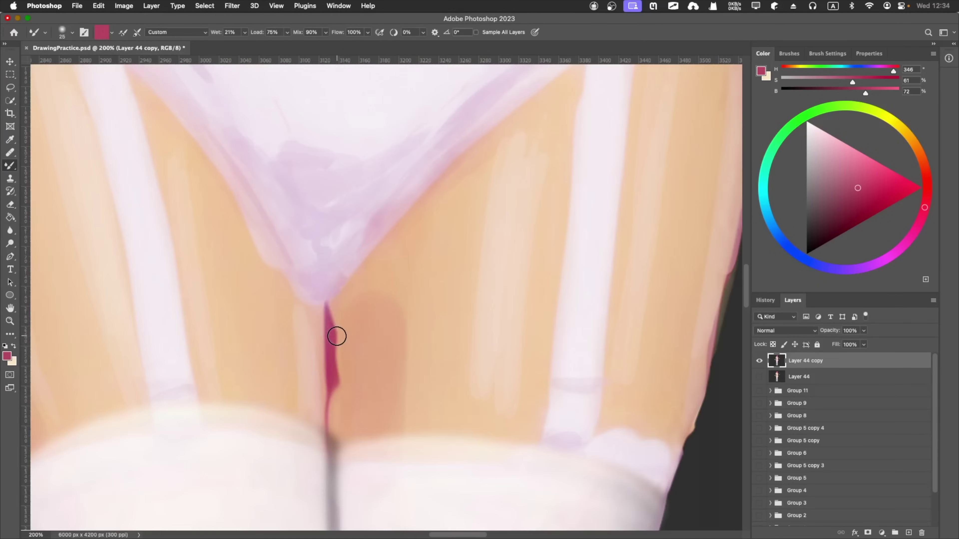
Repaint the right thigh's outer edge with a near-white pink.
key("bracketleft")
left_click(420, 346, "alt")
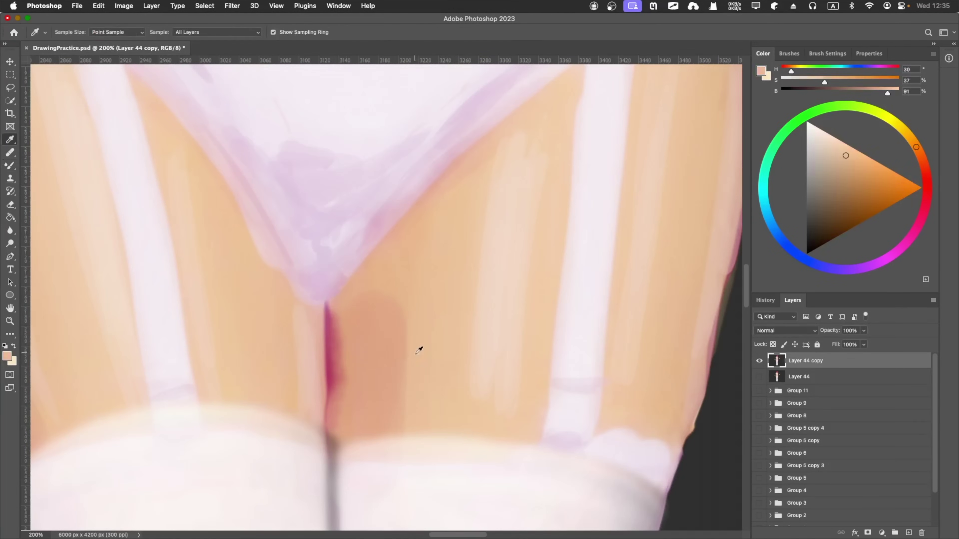
key("ctrl+minus")
key("ctrl+minus")
key("ctrl+minus")
key("ctrl+plus")
key("ctrl+plus")
right_click(11, 165)
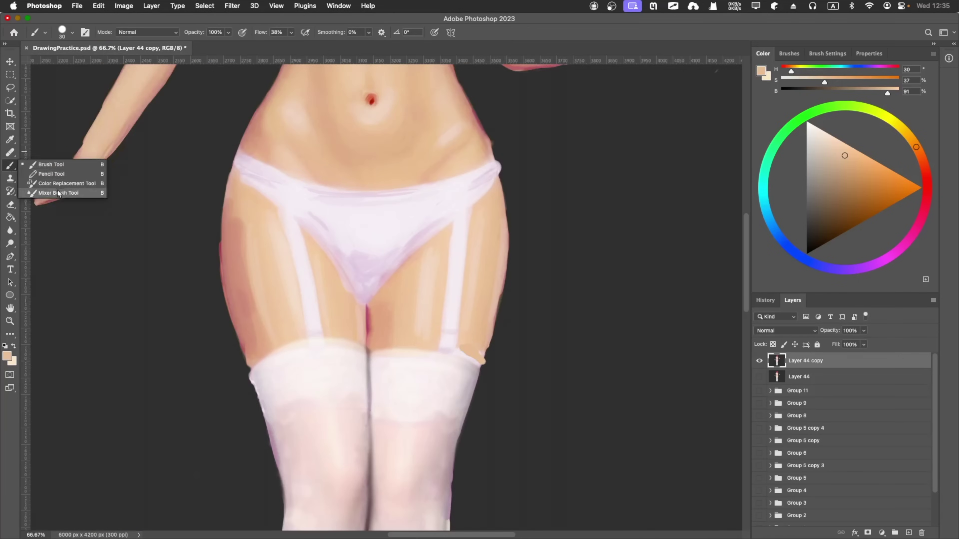
key("ctrl+plus")
key("ctrl+plus")
left_click(510, 413, "alt")
left_click_drag(509, 413, 453, 378)
Blend the thigh with sampled peach and red-pink crease colour via the Mixer Brush.
key("bracketright")
key("bracketright")
key("bracketright")
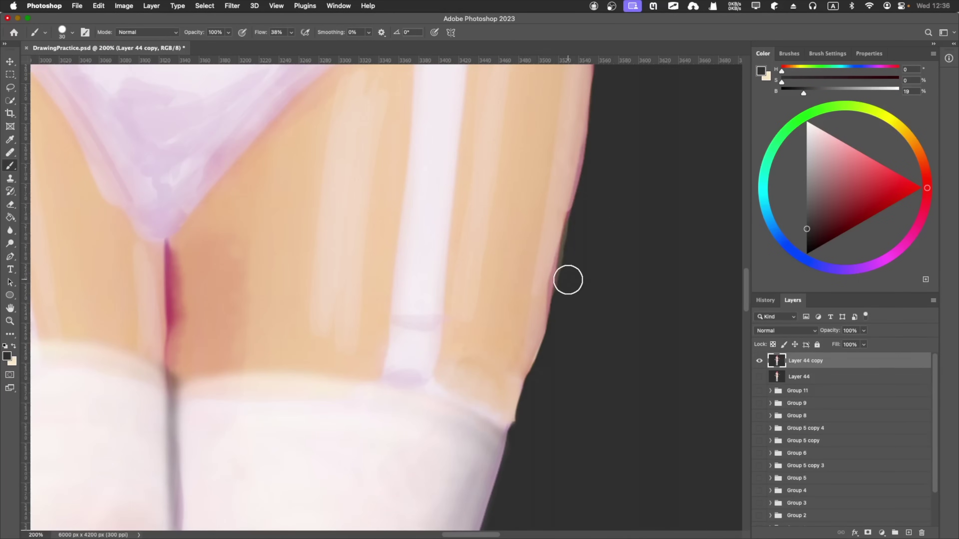
left_click(562, 279, "alt")
right_click(10, 165)
key("Escape")
left_click(172, 287, "alt")
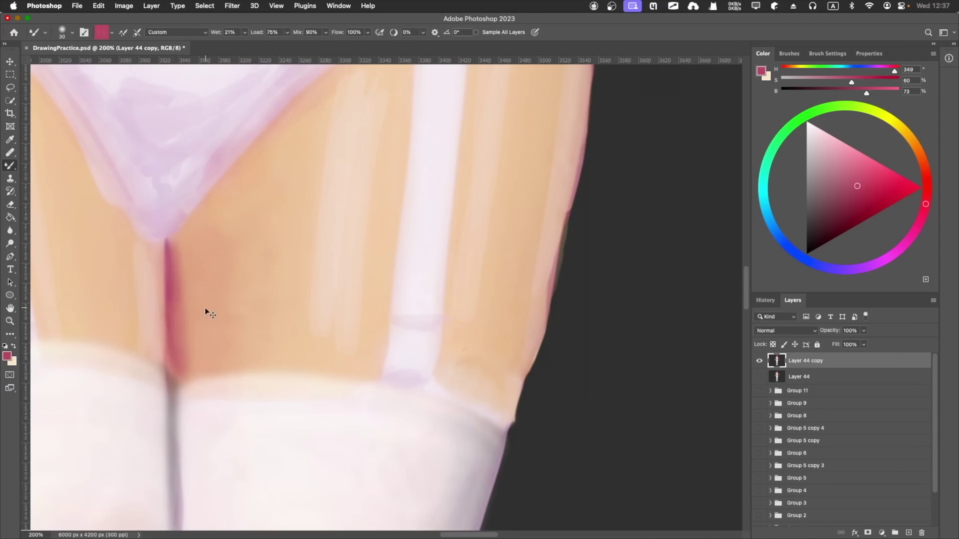
key("ctrl+minus")
key("ctrl+minus")
key("ctrl+minus")
Group the painting layers into Group 12 and add a new empty layer above.
left_click(820, 383, "shift")
key("ctrl+g")
key("ctrl+plus")
key("ctrl+plus")
key("ctrl+plus")
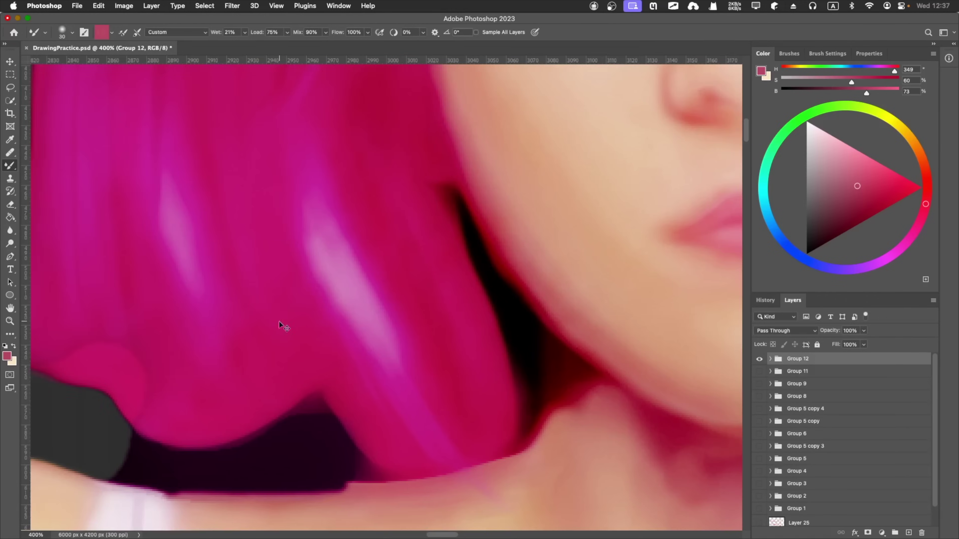
key("ctrl+alt+shift+n")
Add another new layer for the signature and set a white normal brush.
key("bracketleft")
key("bracketleft")
key("bracketleft")
left_click(266, 295, "alt")
key("ctrl+minus")
key("ctrl+minus")
key("ctrl+minus")
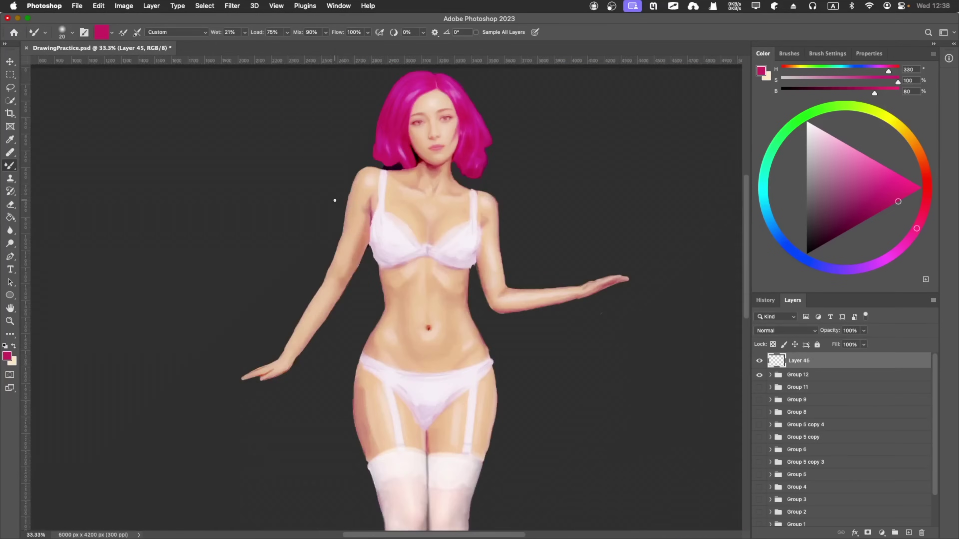
key("ctrl+minus")
key("ctrl+alt+shift+n")
key("shift+b")
Handwrite 'Paint Practice by' and the artist credit in white, undoing the social handle.
key("ctrl+z")
left_click_drag(169, 310, 239, 332)
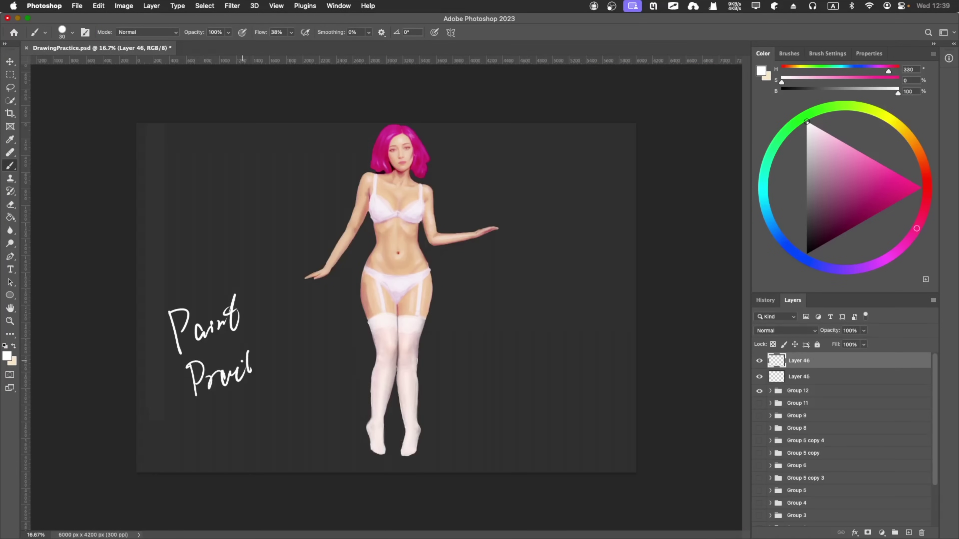
left_click_drag(186, 362, 286, 358)
left_click_drag(224, 394, 346, 460)
left_click_drag(440, 370, 612, 359)
key("ctrl+z")
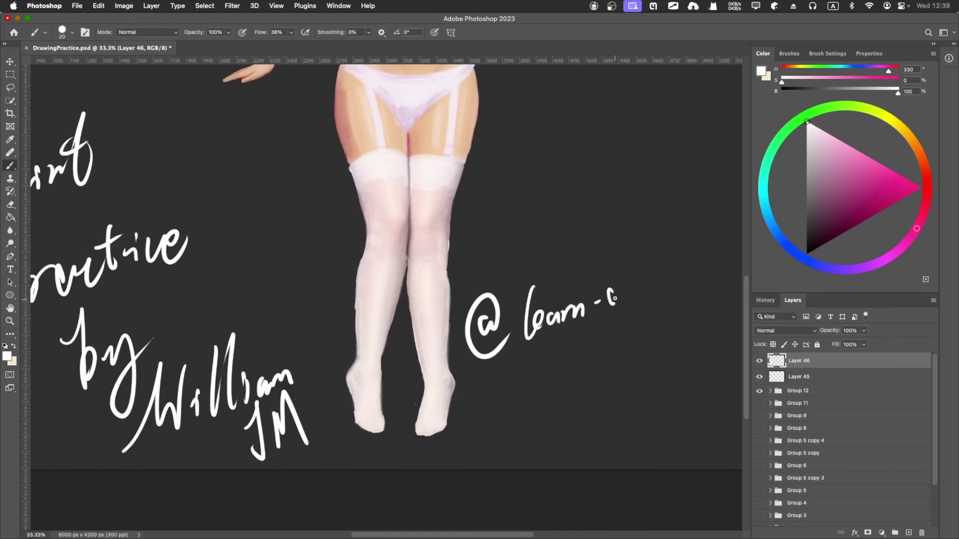